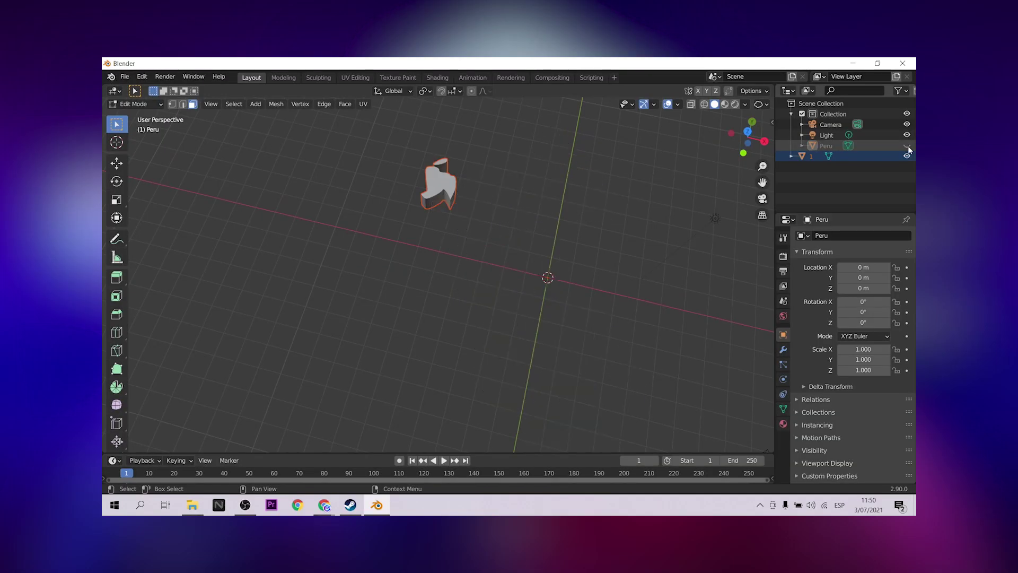
- Unhide the Peru map object and add a Not patch to the patch graph
{"action": "left_click", "coordinate": [907, 146]}
{"action": "scroll", "coordinate": [569, 212], "scroll_direction": "down", "scroll_amount": 4}
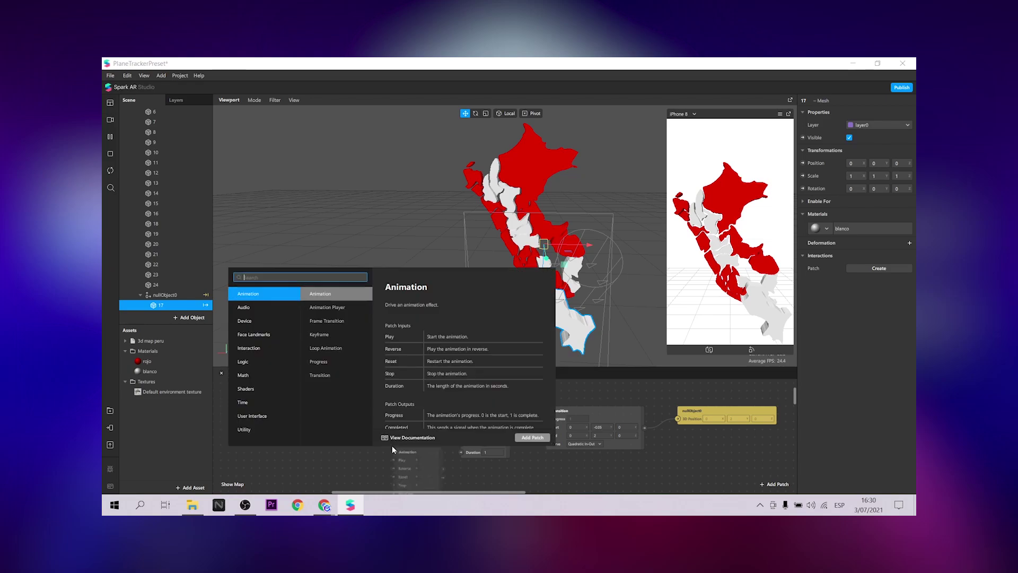
{"action": "type", "text": "not"}
{"action": "key", "text": "Return"}
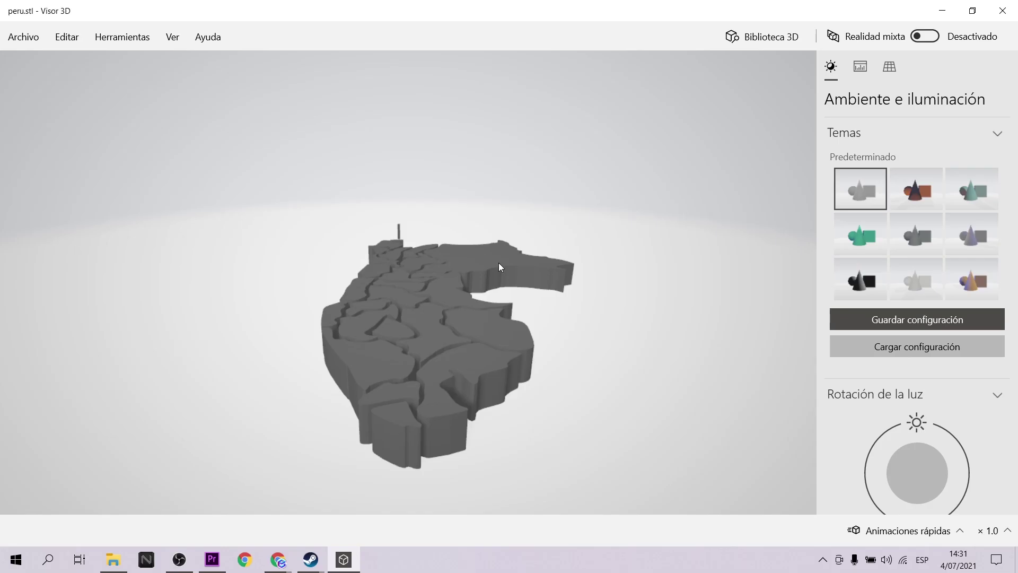
- Apply the teal theme to the Peru model, then orbit and zoom for top and oblique views
{"action": "mouse_move", "coordinate": [499, 263]}
{"action": "left_mouse_down"}
{"action": "mouse_move", "coordinate": [420, 316]}
{"action": "mouse_move", "coordinate": [516, 378]}
{"action": "left_mouse_up"}
{"action": "left_click", "coordinate": [854, 241]}
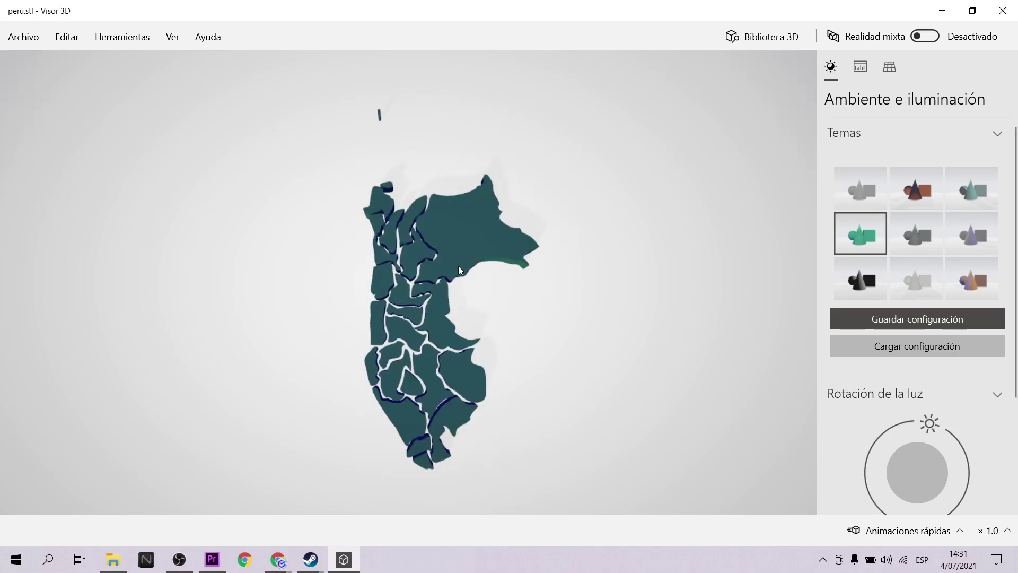
{"action": "mouse_move", "coordinate": [458, 266]}
{"action": "left_mouse_down"}
{"action": "mouse_move", "coordinate": [431, 284]}
{"action": "mouse_move", "coordinate": [426, 202]}
{"action": "mouse_move", "coordinate": [423, 272]}
{"action": "mouse_move", "coordinate": [305, 233]}
{"action": "mouse_move", "coordinate": [222, 246]}
{"action": "mouse_move", "coordinate": [250, 289]}
{"action": "mouse_move", "coordinate": [322, 275]}
{"action": "mouse_move", "coordinate": [365, 247]}
{"action": "left_mouse_up"}
{"action": "scroll", "coordinate": [367, 244], "scroll_direction": "up", "scroll_amount": 2}
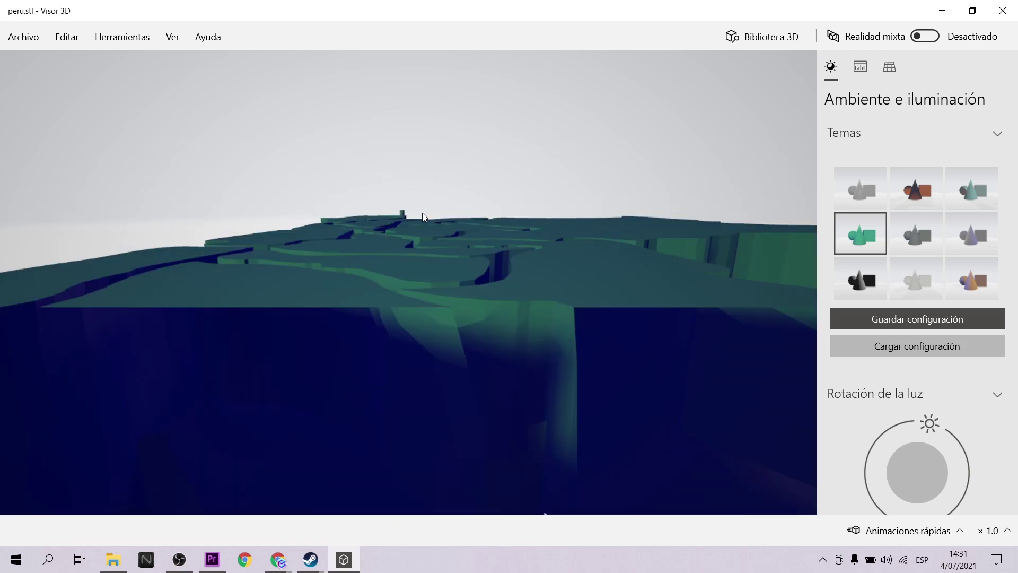
{"action": "mouse_move", "coordinate": [422, 212]}
{"action": "left_mouse_down"}
{"action": "mouse_move", "coordinate": [384, 356]}
{"action": "mouse_move", "coordinate": [457, 270]}
{"action": "left_mouse_up"}
{"action": "scroll", "coordinate": [454, 286], "scroll_direction": "down", "scroll_amount": 2}
{"action": "scroll", "coordinate": [450, 306], "scroll_direction": "down", "scroll_amount": 3}
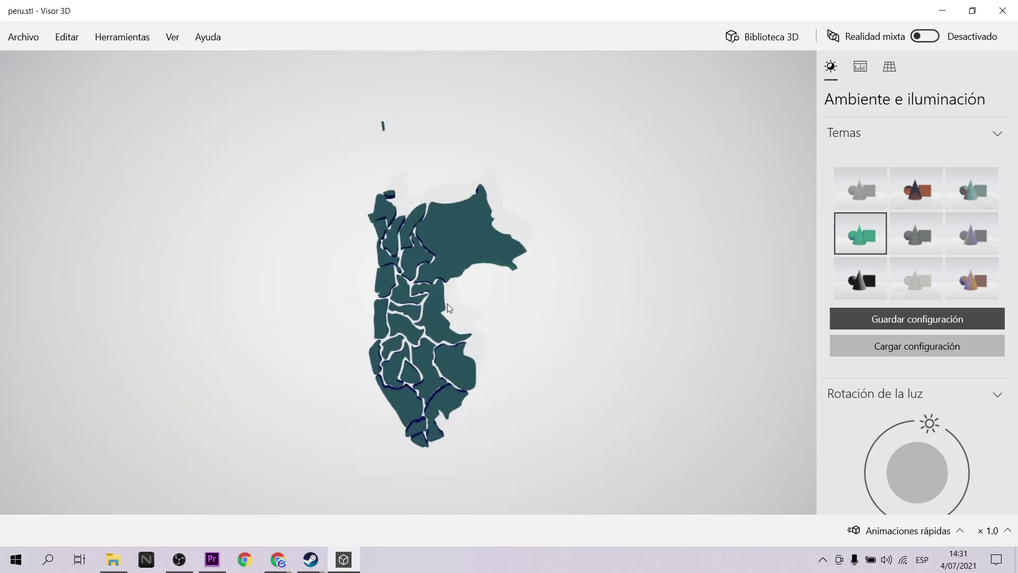
{"action": "scroll", "coordinate": [447, 304], "scroll_direction": "down", "scroll_amount": 3}
{"action": "scroll", "coordinate": [424, 307], "scroll_direction": "up", "scroll_amount": 3}
{"action": "scroll", "coordinate": [425, 306], "scroll_direction": "up", "scroll_amount": 2}
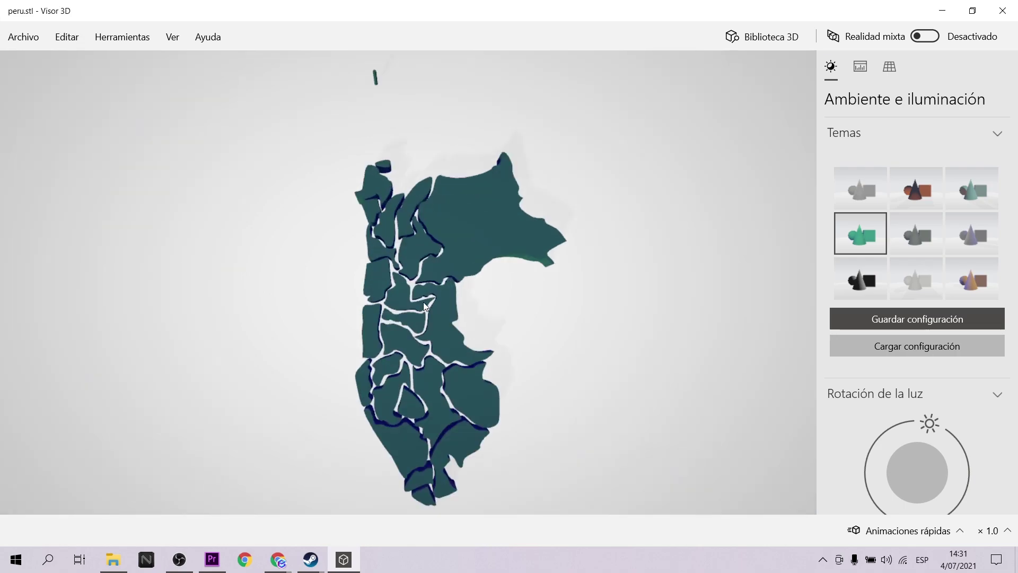
{"action": "scroll", "coordinate": [424, 307], "scroll_direction": "up", "scroll_amount": 2}
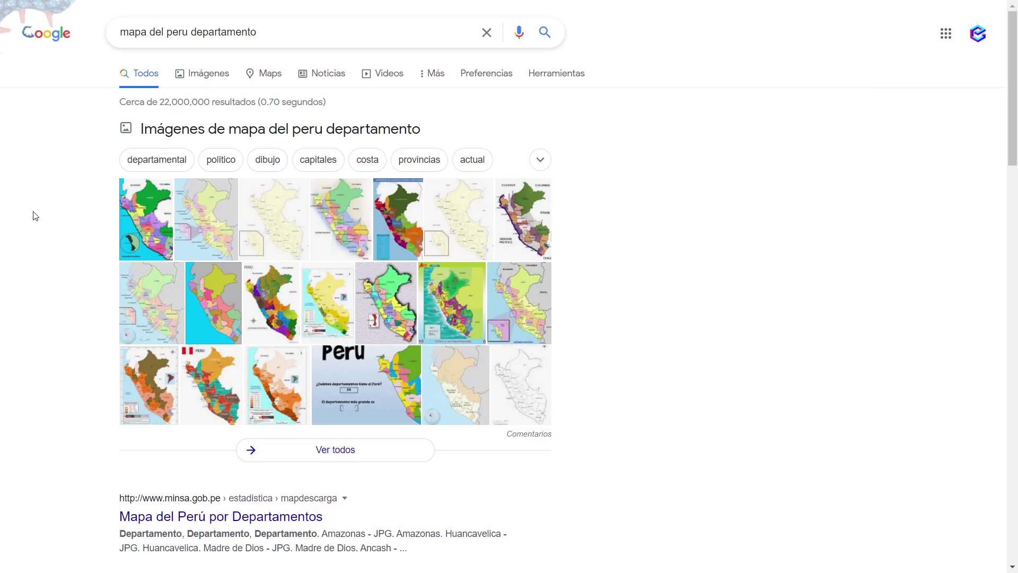
- Show image results and preview the labelled outline map of Peru's departments
{"action": "left_click", "coordinate": [198, 78]}
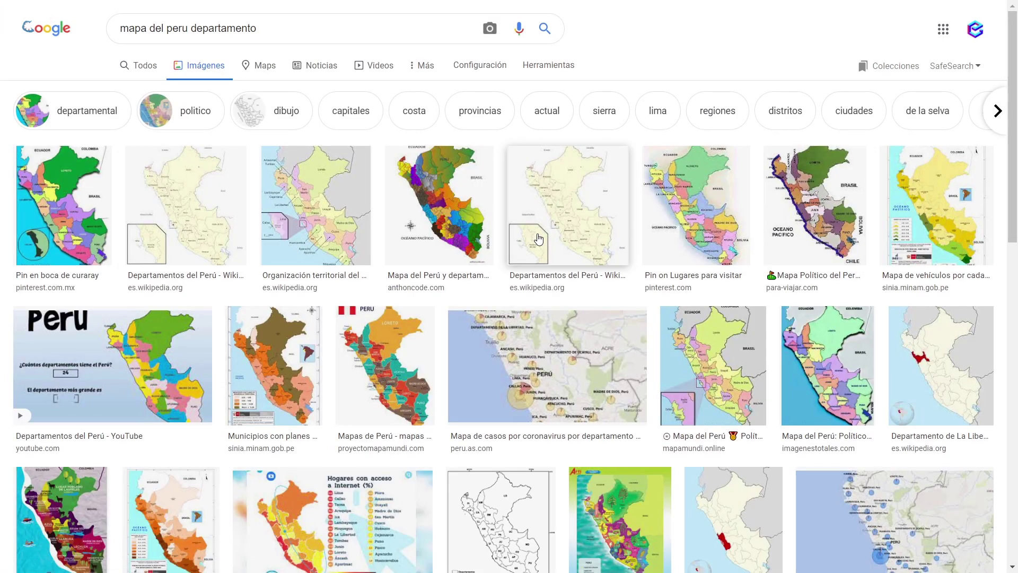
{"action": "scroll", "coordinate": [538, 239], "scroll_direction": "down", "scroll_amount": 1}
{"action": "left_click", "coordinate": [506, 429]}
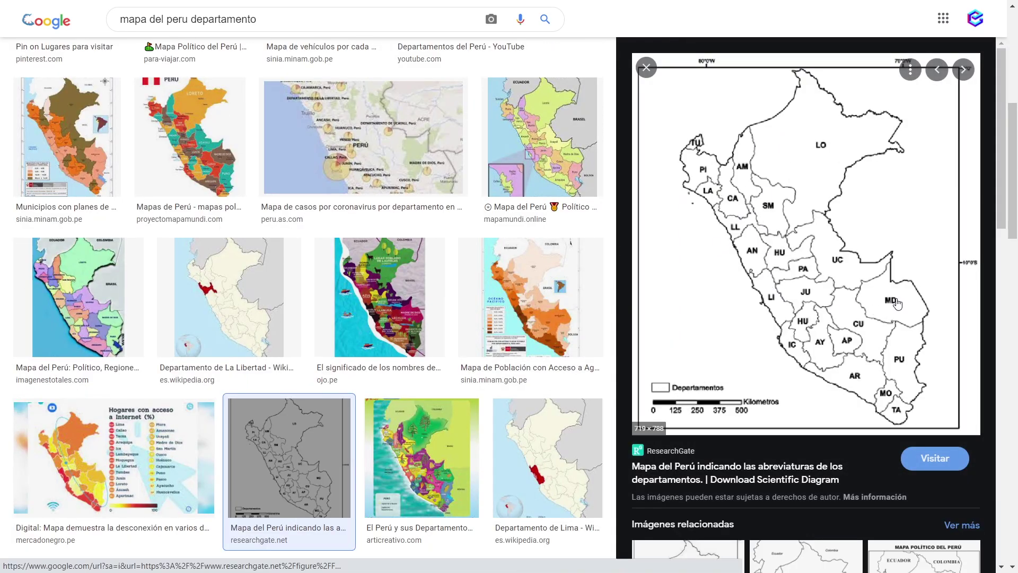
- Browse the related images and open another Peru departments map in the preview
{"action": "scroll", "coordinate": [718, 171], "scroll_direction": "down", "scroll_amount": 3}
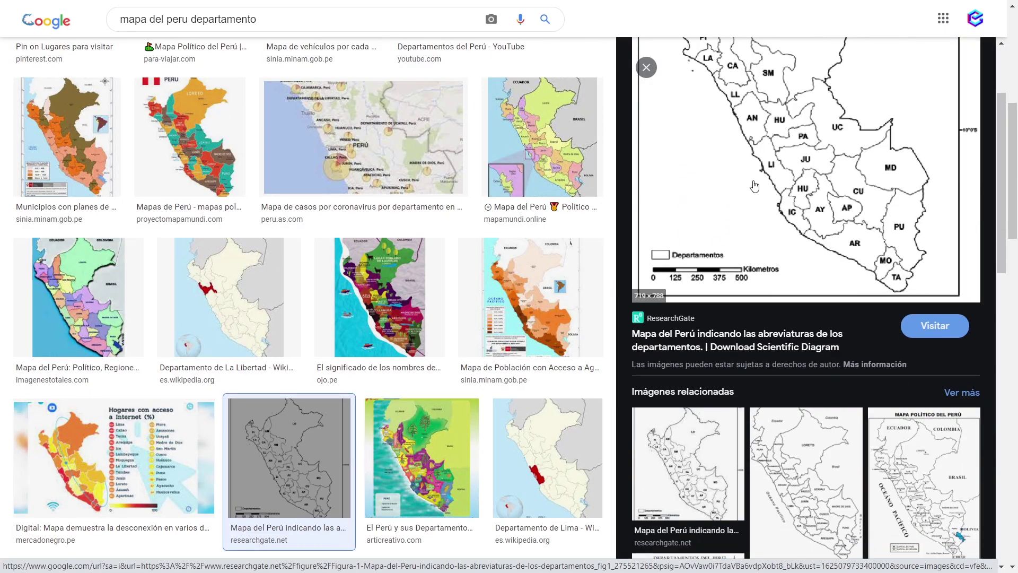
{"action": "scroll", "coordinate": [755, 186], "scroll_direction": "up", "scroll_amount": 2}
{"action": "scroll", "coordinate": [755, 186], "scroll_direction": "down", "scroll_amount": 3}
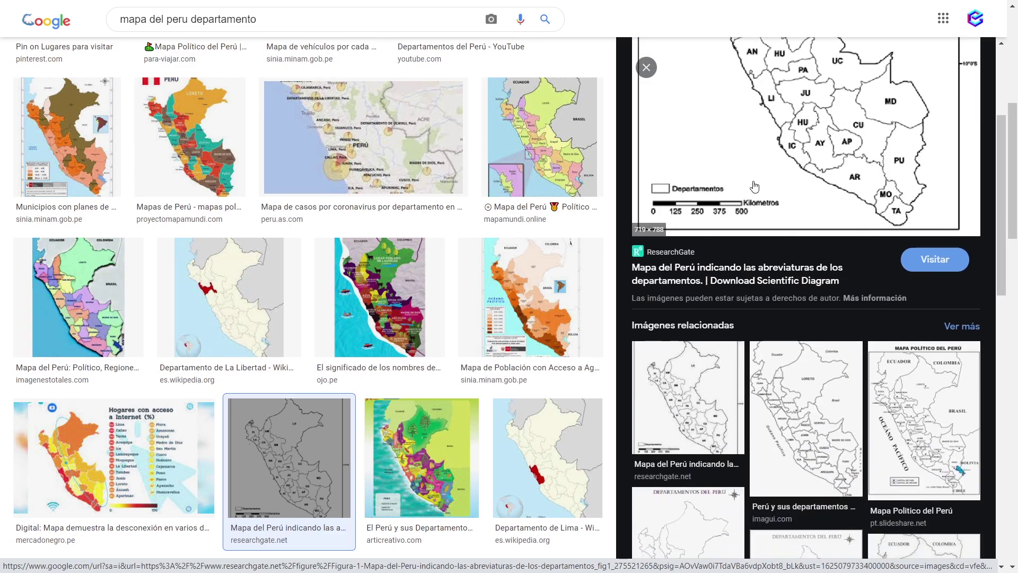
{"action": "scroll", "coordinate": [755, 185], "scroll_direction": "down", "scroll_amount": 2}
{"action": "scroll", "coordinate": [716, 265], "scroll_direction": "down", "scroll_amount": 2}
{"action": "left_click", "coordinate": [664, 335]}
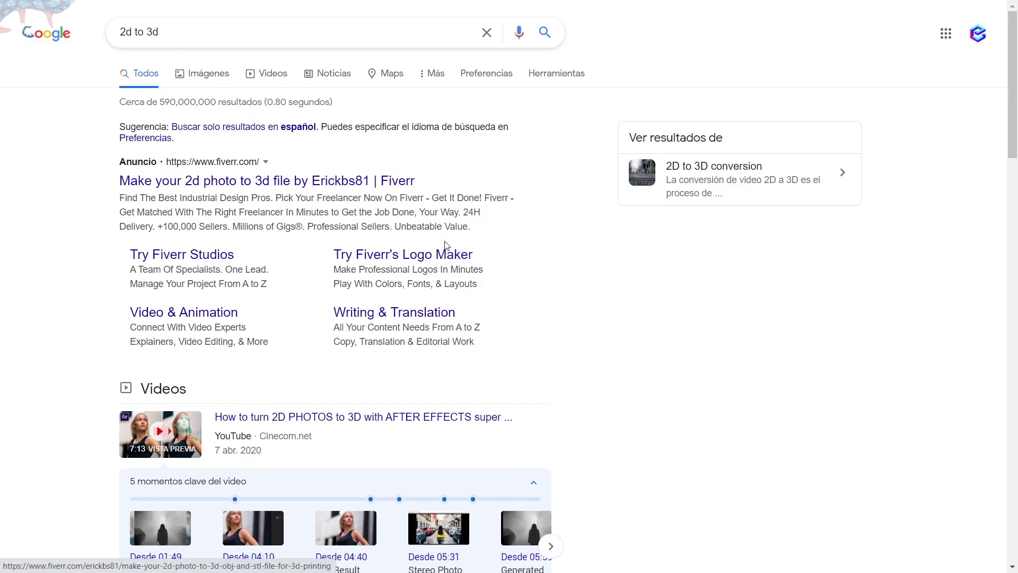
- Open the Selva3D image-to-3D website from the '2d to 3d' results
{"action": "scroll", "coordinate": [557, 243], "scroll_direction": "down", "scroll_amount": 2}
{"action": "scroll", "coordinate": [664, 264], "scroll_direction": "down", "scroll_amount": 3}
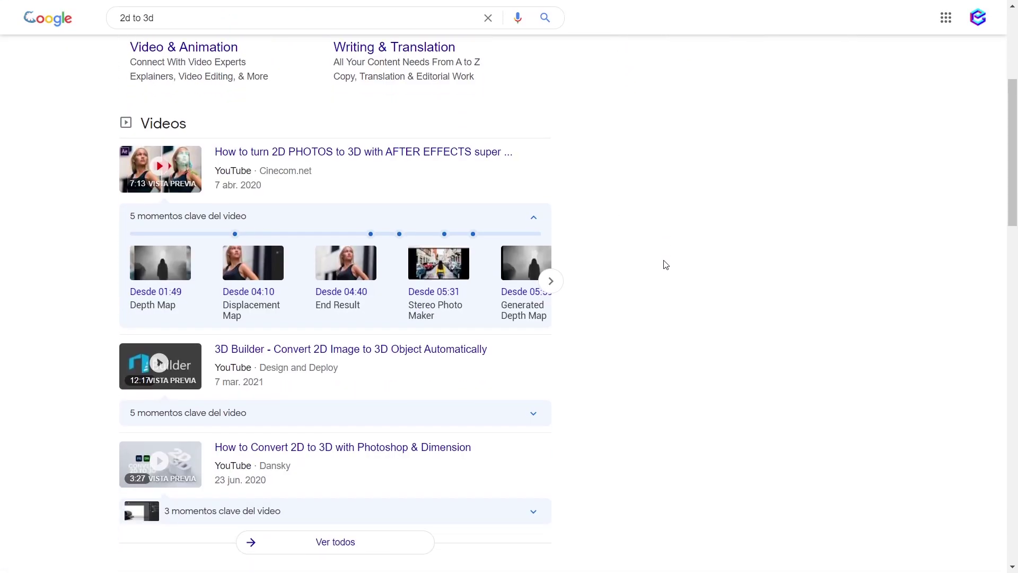
{"action": "scroll", "coordinate": [664, 264], "scroll_direction": "down", "scroll_amount": 5}
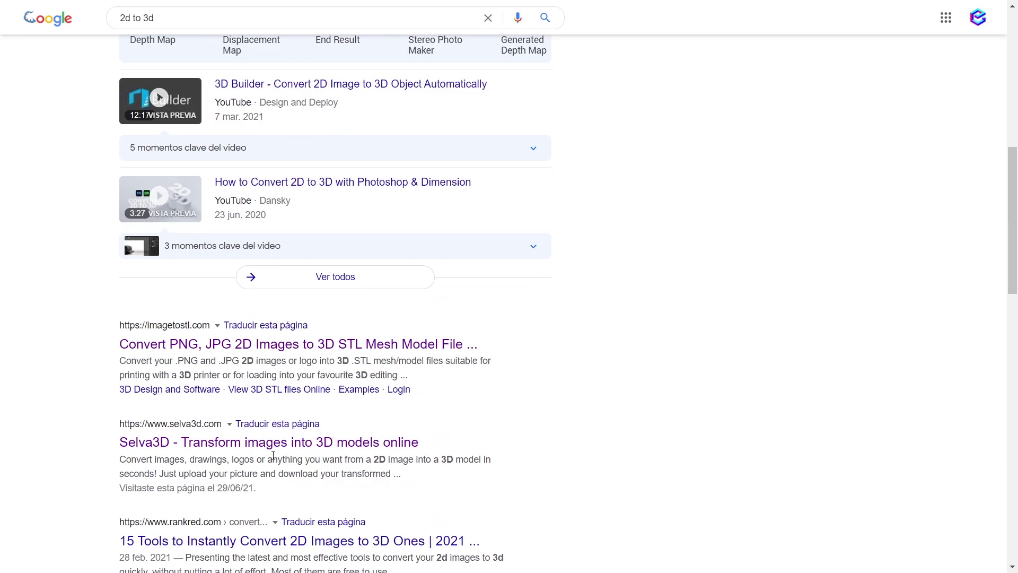
{"action": "left_click", "coordinate": [273, 442]}
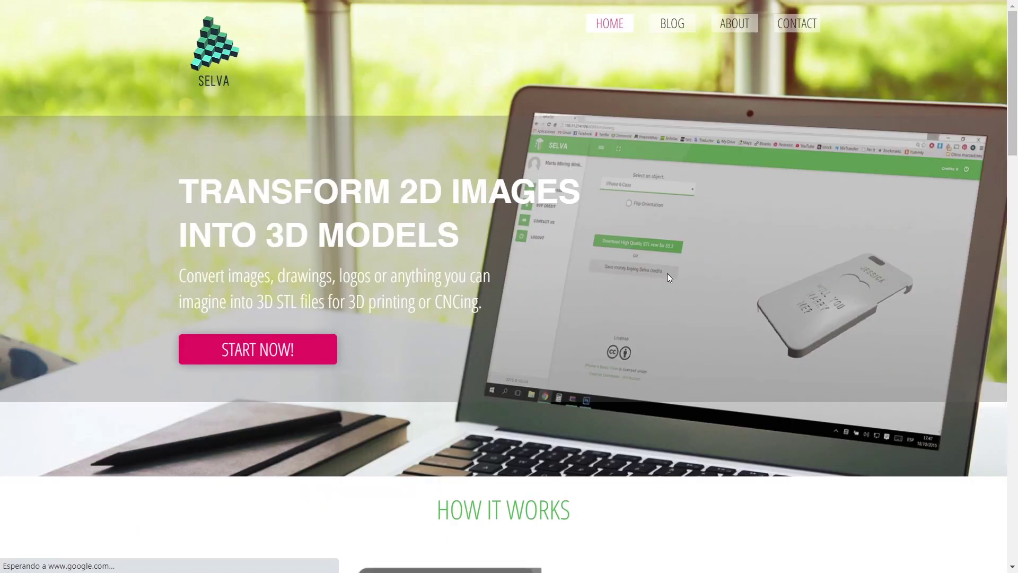
- Launch the Selva3D conversion app with START NOW!
{"action": "scroll", "coordinate": [667, 273], "scroll_direction": "down", "scroll_amount": 3}
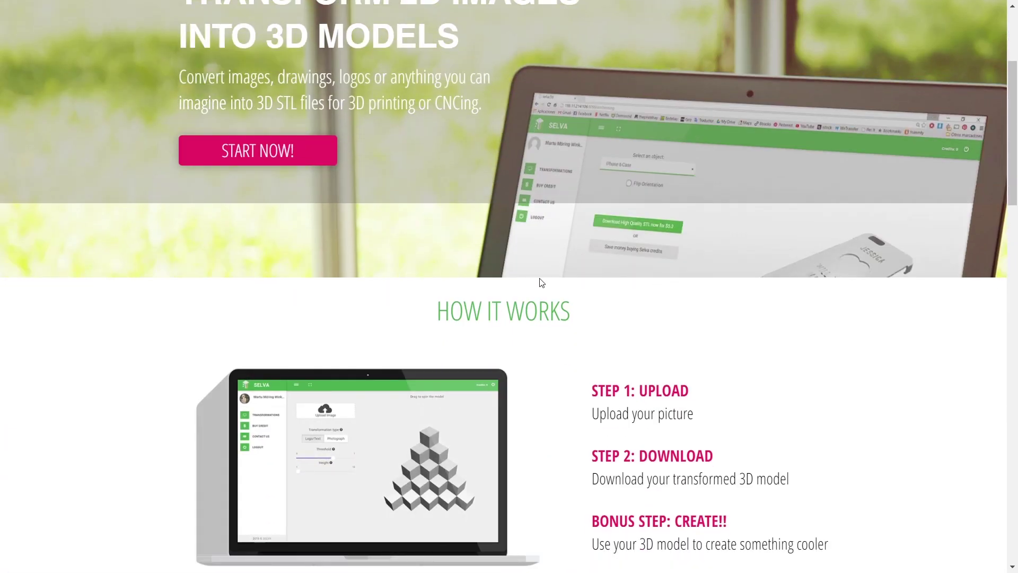
{"action": "scroll", "coordinate": [541, 281], "scroll_direction": "down", "scroll_amount": 2}
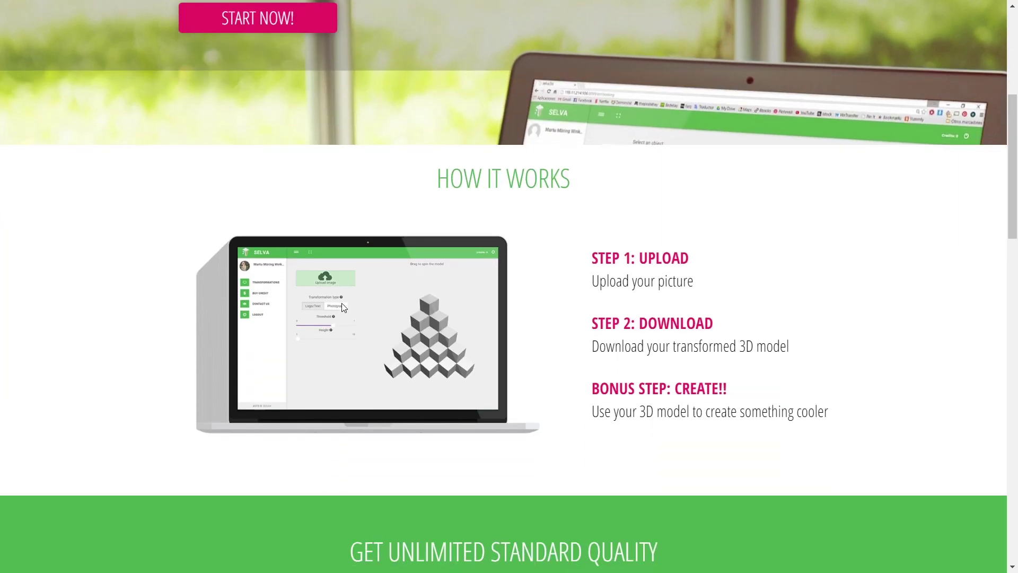
{"action": "scroll", "coordinate": [423, 313], "scroll_direction": "up", "scroll_amount": 4}
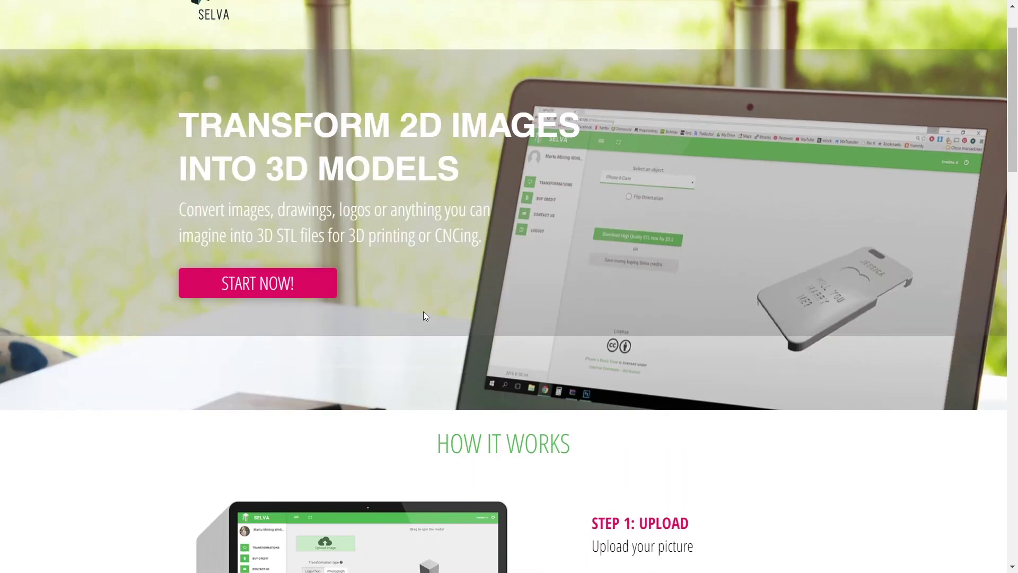
{"action": "left_click", "coordinate": [261, 296]}
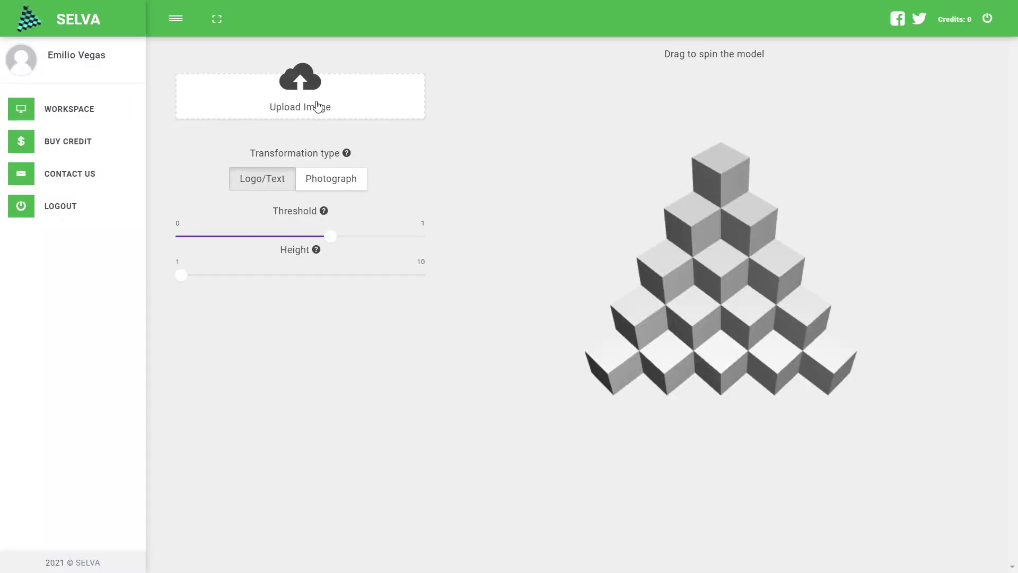
- Upload the 'peru' map image to Selva3D and zoom the generated 3D preview
{"action": "left_click", "coordinate": [317, 106]}
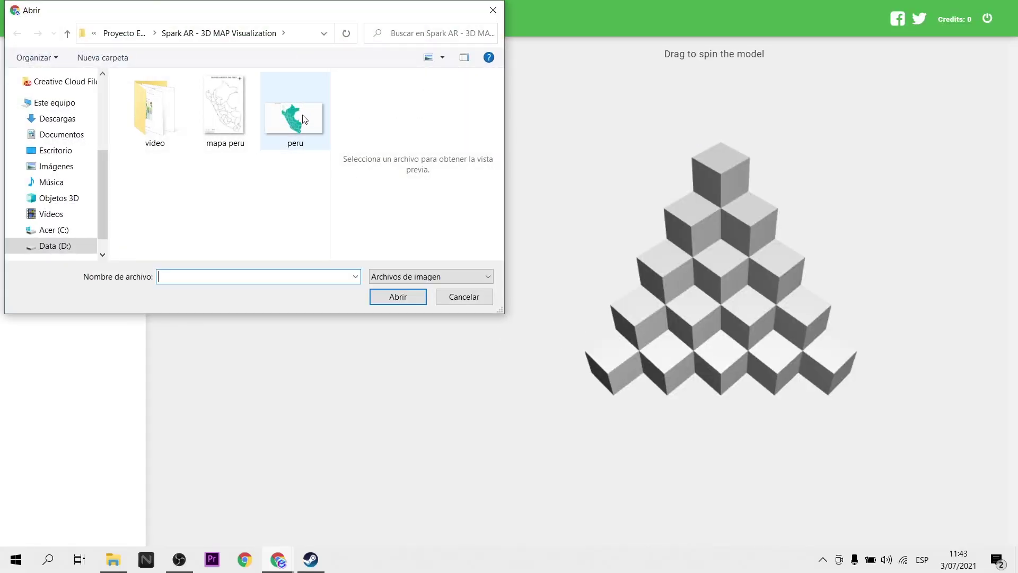
{"action": "left_click", "coordinate": [304, 119]}
{"action": "left_click", "coordinate": [398, 298]}
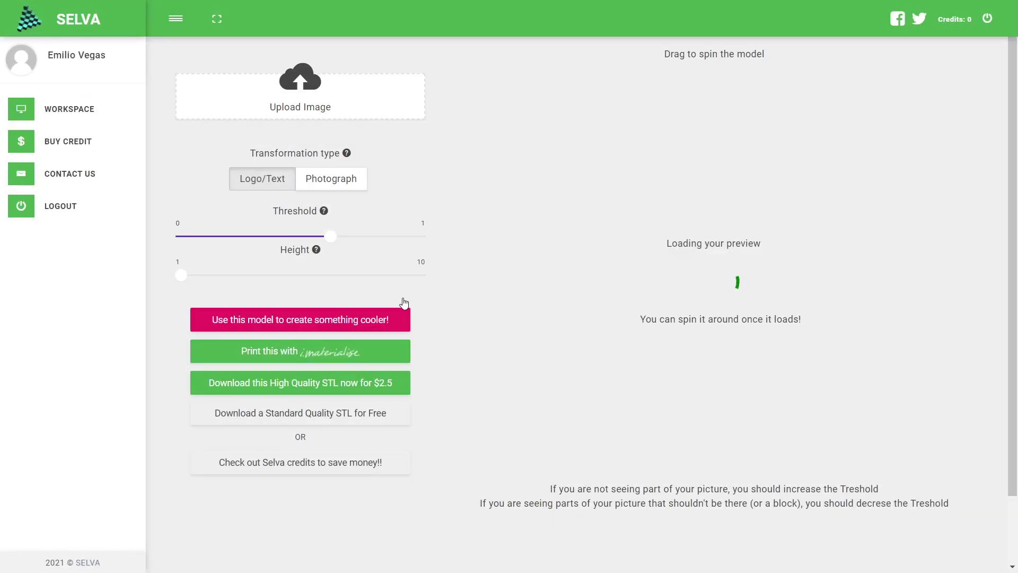
{"action": "scroll", "coordinate": [711, 304], "scroll_direction": "up", "scroll_amount": 2}
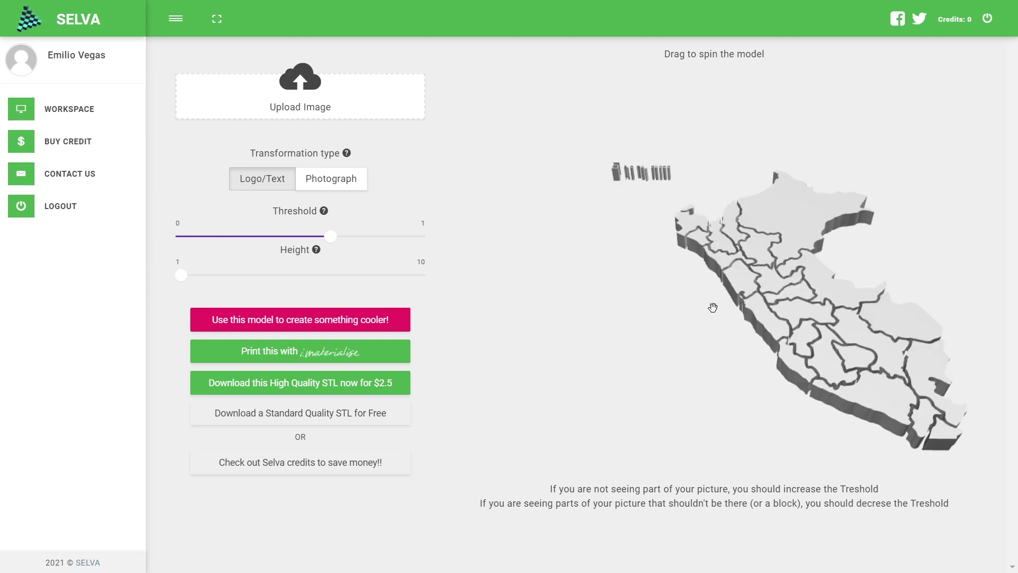
{"action": "scroll", "coordinate": [711, 305], "scroll_direction": "up", "scroll_amount": 2}
{"action": "scroll", "coordinate": [711, 304], "scroll_direction": "up", "scroll_amount": 2}
{"action": "scroll", "coordinate": [737, 370], "scroll_direction": "up", "scroll_amount": 2}
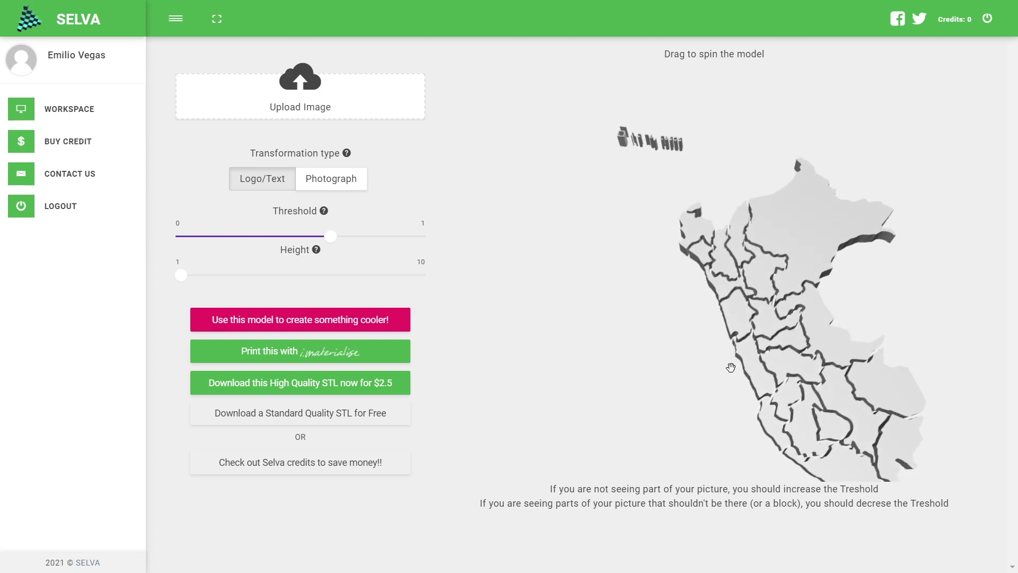
{"action": "scroll", "coordinate": [738, 368], "scroll_direction": "down", "scroll_amount": 2}
{"action": "scroll", "coordinate": [737, 368], "scroll_direction": "down", "scroll_amount": 2}
{"action": "scroll", "coordinate": [741, 367], "scroll_direction": "down", "scroll_amount": 2}
- Spin the 3D map to check its thickness, then download the free standard-quality STL
{"action": "scroll", "coordinate": [753, 325], "scroll_direction": "up", "scroll_amount": 2}
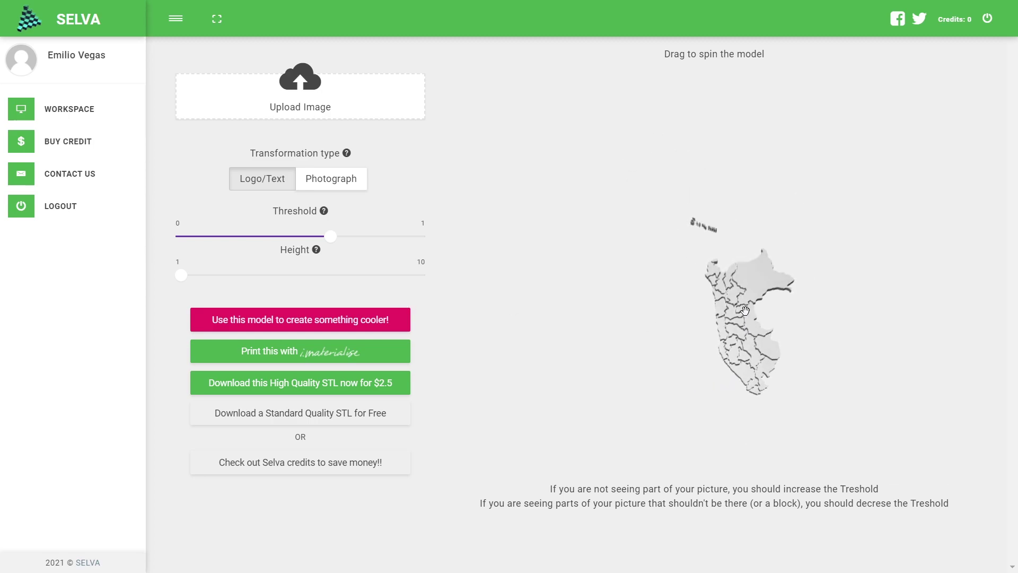
{"action": "scroll", "coordinate": [753, 325], "scroll_direction": "up", "scroll_amount": 2}
{"action": "scroll", "coordinate": [753, 325], "scroll_direction": "up", "scroll_amount": 2}
{"action": "scroll", "coordinate": [758, 327], "scroll_direction": "up", "scroll_amount": 2}
{"action": "mouse_move", "coordinate": [758, 327]}
{"action": "left_mouse_down"}
{"action": "mouse_move", "coordinate": [763, 247]}
{"action": "mouse_move", "coordinate": [769, 375]}
{"action": "left_mouse_up"}
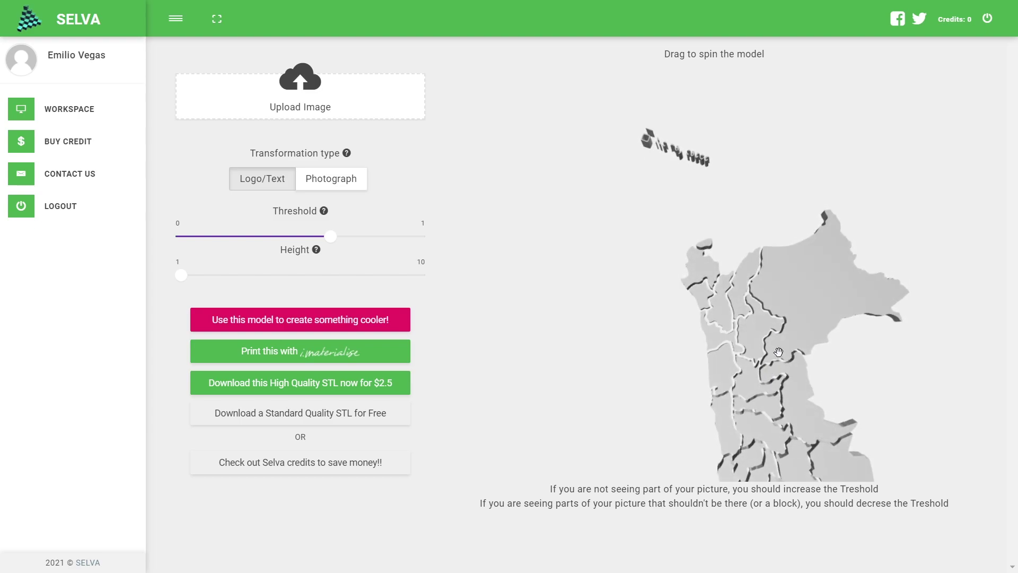
{"action": "scroll", "coordinate": [779, 351], "scroll_direction": "down", "scroll_amount": 5}
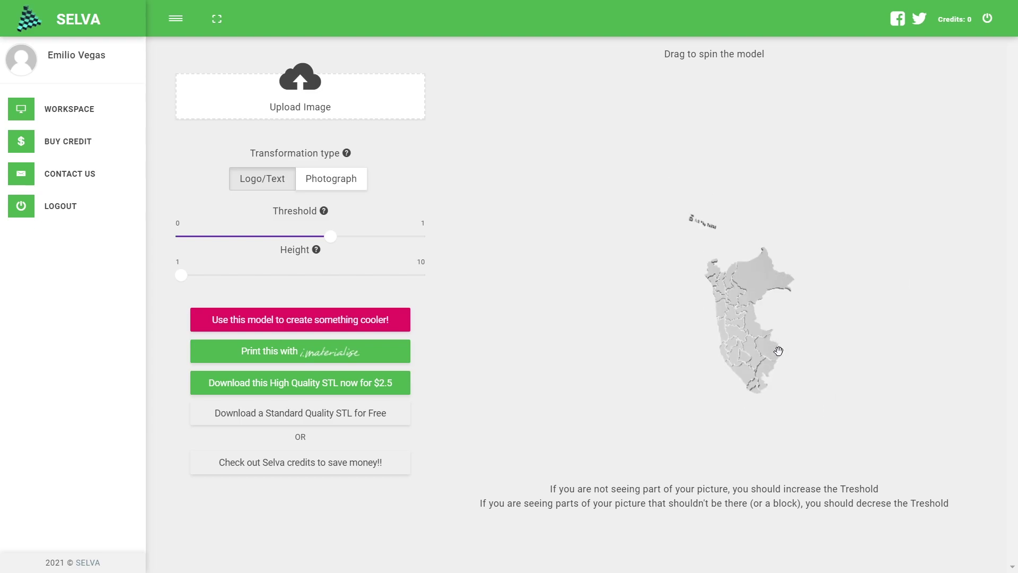
{"action": "scroll", "coordinate": [777, 351], "scroll_direction": "up", "scroll_amount": 2}
{"action": "scroll", "coordinate": [776, 350], "scroll_direction": "up", "scroll_amount": 3}
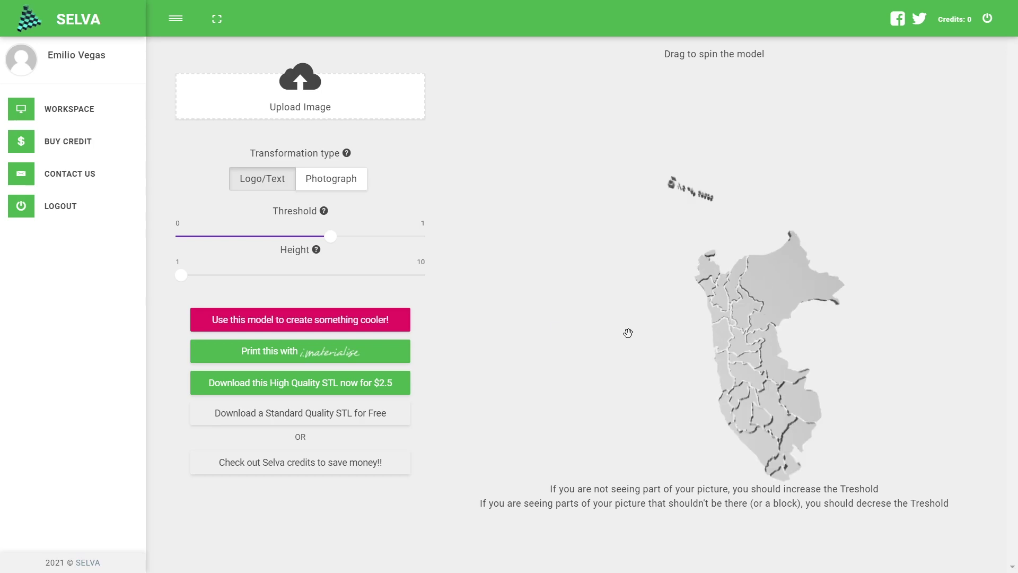
{"action": "left_click", "coordinate": [351, 415]}
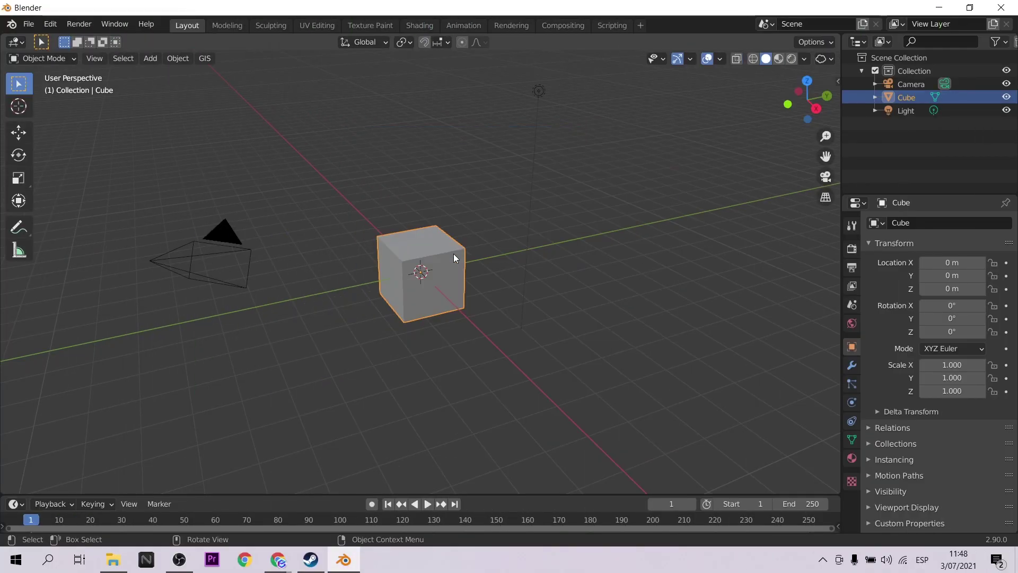
- Delete the default cube and import peru.stl from the Spark AR project folder
{"action": "key", "text": "Delete"}
{"action": "left_click", "coordinate": [29, 24]}
{"action": "mouse_move", "coordinate": [49, 202]}
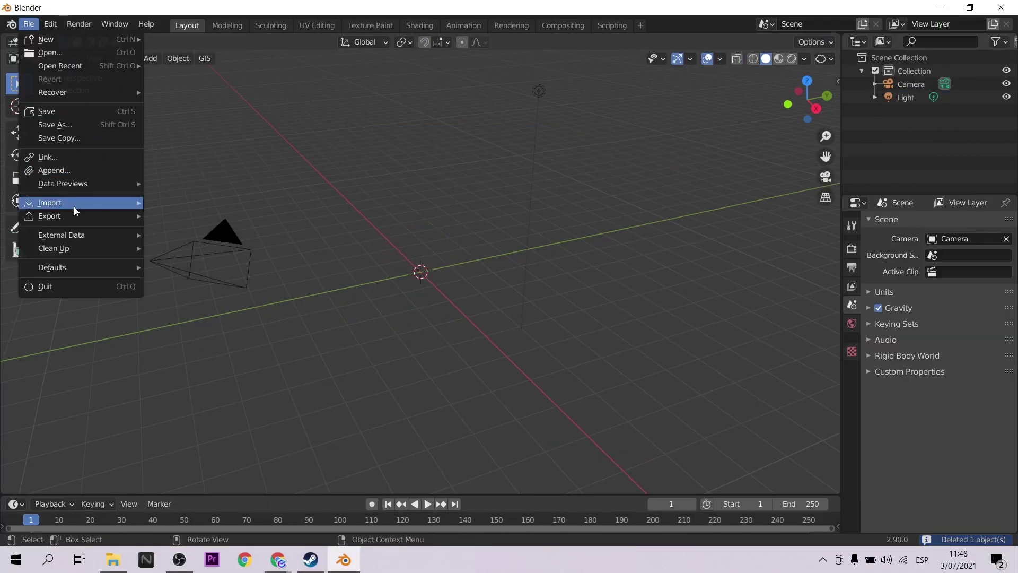
{"action": "left_click", "coordinate": [224, 282]}
{"action": "left_click", "coordinate": [552, 115]}
{"action": "type", "text": "D:\\Proyecto Emiliusvgs\\Spark AR - 3D MAP Visualization"}
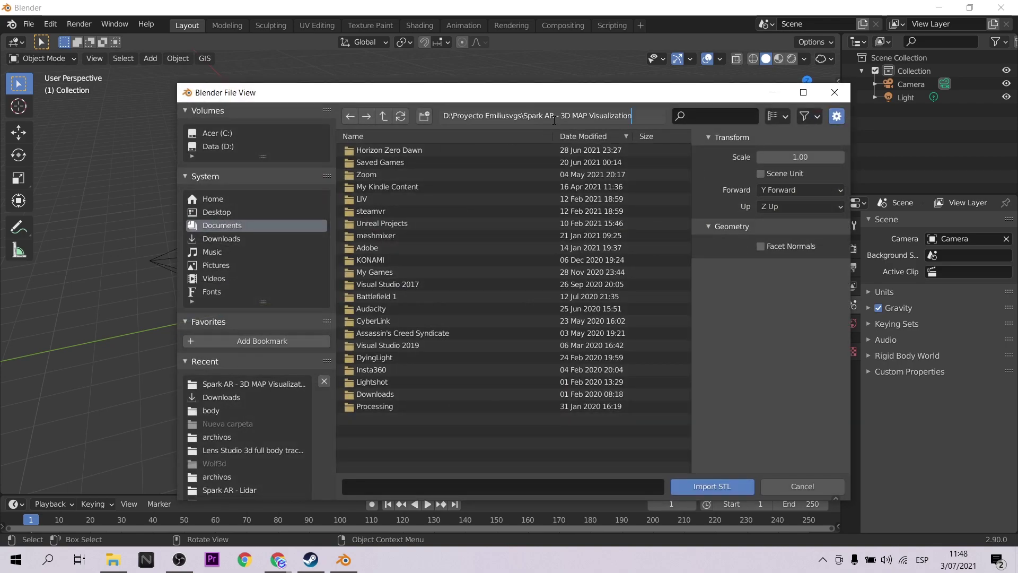
{"action": "key", "text": "Return"}
{"action": "left_click", "coordinate": [409, 162]}
{"action": "left_click", "coordinate": [693, 486]}
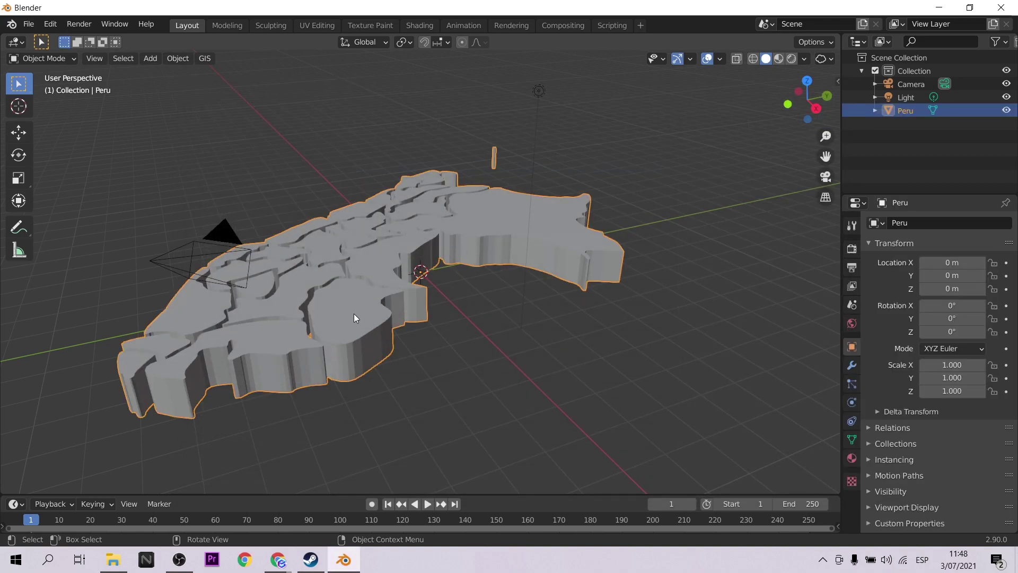
- Orbit, pan and zoom to inspect the imported Peru mesh
{"action": "mouse_move", "coordinate": [354, 318]}
{"action": "middle_mouse_down"}
{"action": "mouse_move", "coordinate": [387, 318]}
{"action": "mouse_move", "coordinate": [446, 352]}
{"action": "mouse_move", "coordinate": [428, 414]}
{"action": "mouse_move", "coordinate": [381, 325]}
{"action": "middle_mouse_up"}
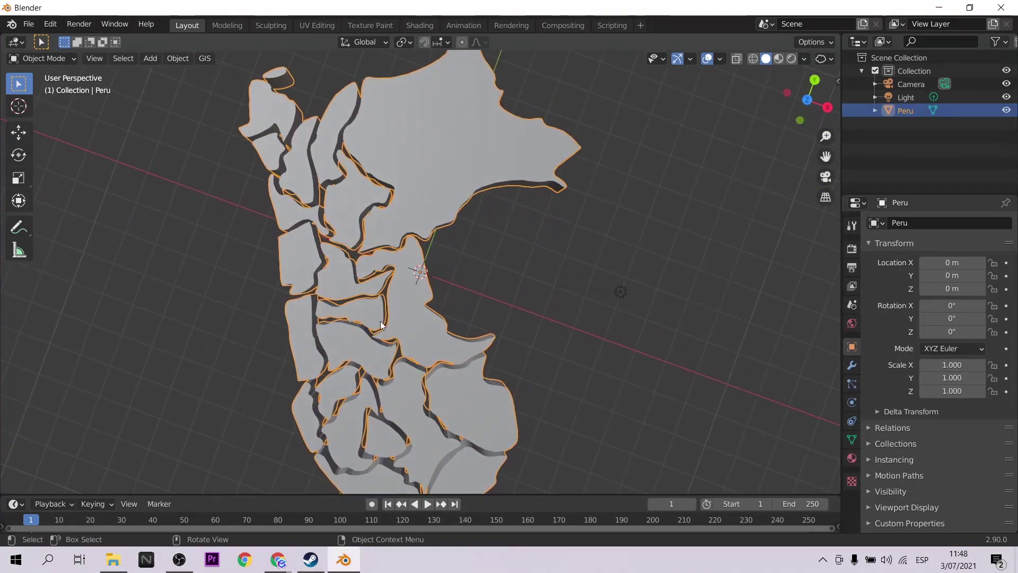
{"action": "scroll", "coordinate": [380, 320], "scroll_direction": "down", "scroll_amount": 3}
{"action": "scroll", "coordinate": [330, 183], "scroll_direction": "up", "scroll_amount": 3}
{"action": "mouse_move", "coordinate": [342, 206]}
{"action": "middle_mouse_down", "text": "shift"}
{"action": "mouse_move", "coordinate": [380, 266]}
{"action": "mouse_move", "coordinate": [419, 290]}
{"action": "mouse_move", "coordinate": [462, 266]}
{"action": "mouse_move", "coordinate": [452, 245]}
{"action": "mouse_move", "coordinate": [471, 243]}
{"action": "mouse_move", "coordinate": [539, 132]}
{"action": "mouse_move", "coordinate": [466, 231]}
{"action": "mouse_move", "coordinate": [437, 245]}
{"action": "mouse_move", "coordinate": [438, 253]}
{"action": "mouse_move", "coordinate": [470, 229]}
{"action": "mouse_move", "coordinate": [455, 337]}
{"action": "middle_mouse_up", "text": "shift"}
{"action": "scroll", "coordinate": [454, 244], "scroll_direction": "up", "scroll_amount": 2}
{"action": "scroll", "coordinate": [454, 244], "scroll_direction": "down", "scroll_amount": 3}
{"action": "scroll", "coordinate": [452, 244], "scroll_direction": "up", "scroll_amount": 4}
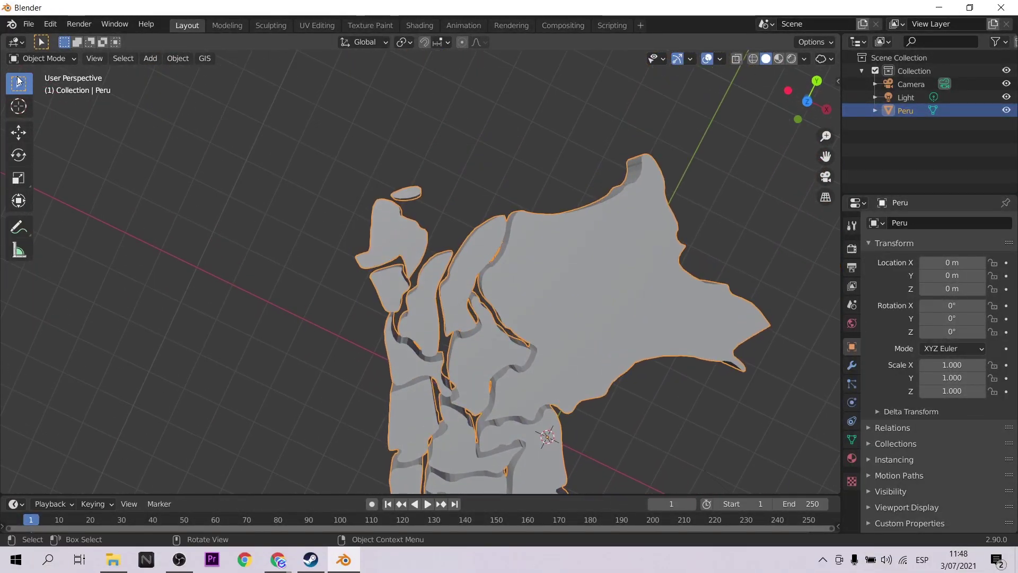
- Enter Edit Mode with face select and deselect all faces of the Peru mesh
{"action": "left_click", "coordinate": [52, 61]}
{"action": "left_click", "coordinate": [46, 84]}
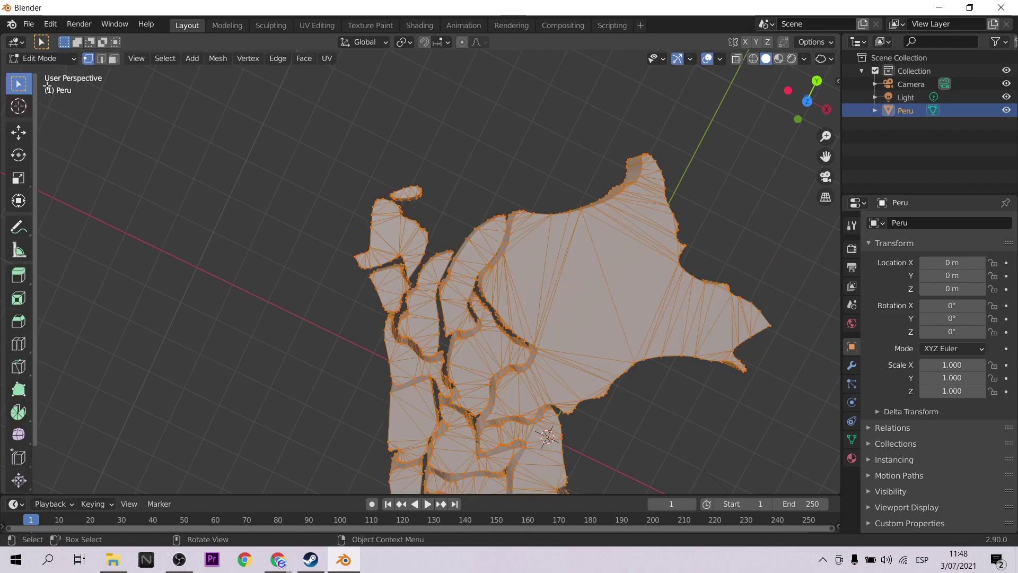
{"action": "left_click", "coordinate": [113, 59]}
{"action": "scroll", "coordinate": [345, 129], "scroll_direction": "up", "scroll_amount": 3}
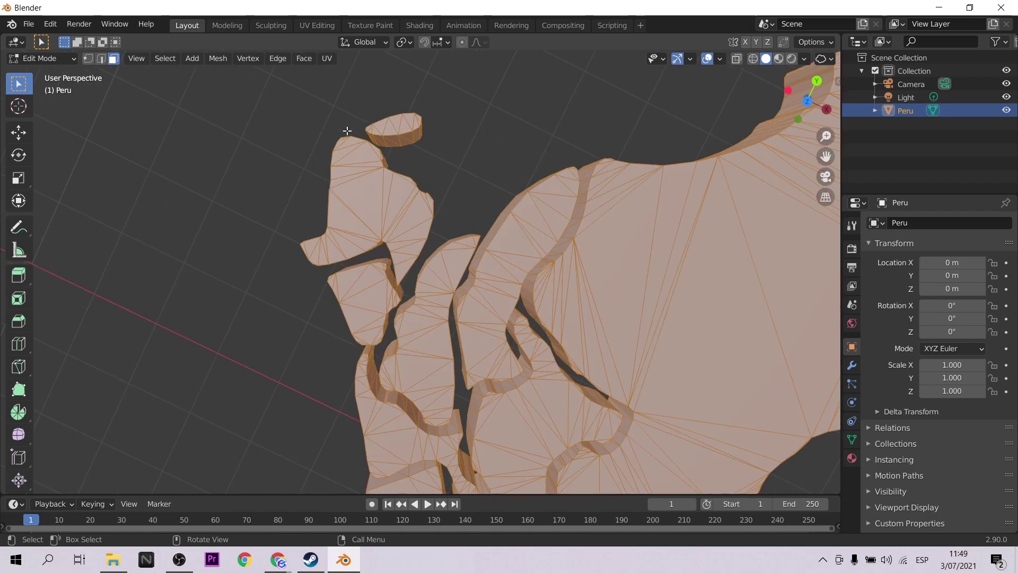
{"action": "scroll", "coordinate": [435, 187], "scroll_direction": "down", "scroll_amount": 3}
{"action": "key", "text": "alt+a"}
- Box-select the northwestern department's faces, orbiting to add its pillars and sides
{"action": "left_click_drag", "start_coordinate": [282, 201], "coordinate": [487, 329]}
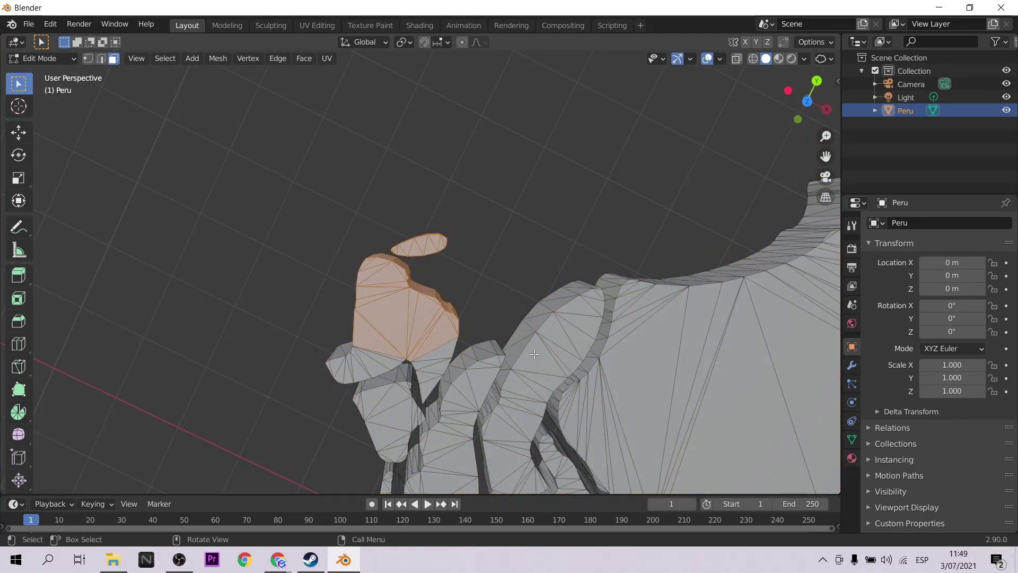
{"action": "mouse_move", "coordinate": [534, 354]}
{"action": "middle_mouse_down"}
{"action": "mouse_move", "coordinate": [545, 259]}
{"action": "mouse_move", "coordinate": [591, 234]}
{"action": "mouse_move", "coordinate": [657, 266]}
{"action": "mouse_move", "coordinate": [527, 194]}
{"action": "mouse_move", "coordinate": [405, 330]}
{"action": "middle_mouse_up"}
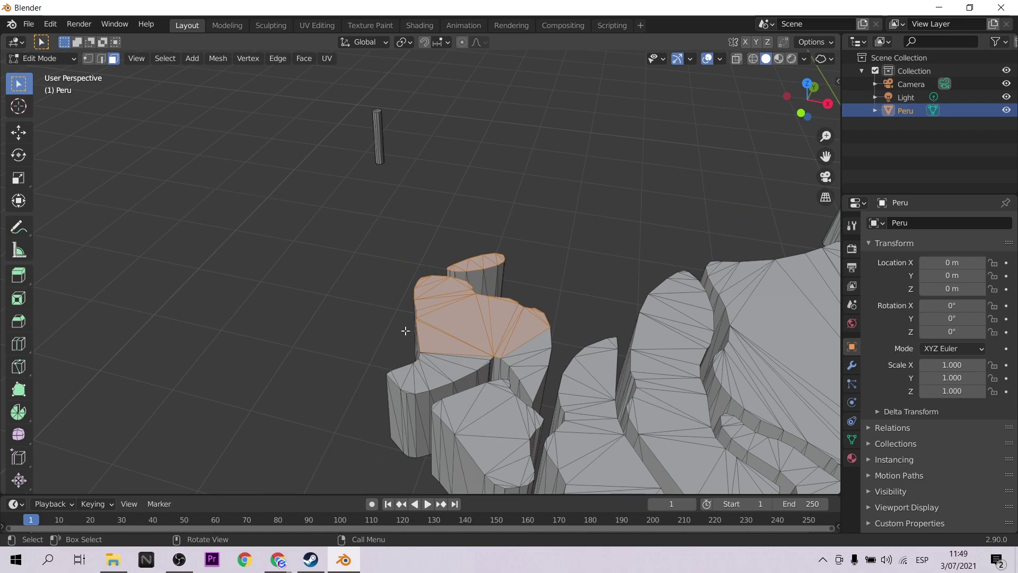
{"action": "mouse_move", "coordinate": [417, 298]}
{"action": "left_mouse_down"}
{"action": "mouse_move", "coordinate": [505, 359]}
{"action": "mouse_move", "coordinate": [556, 374]}
{"action": "left_mouse_up"}
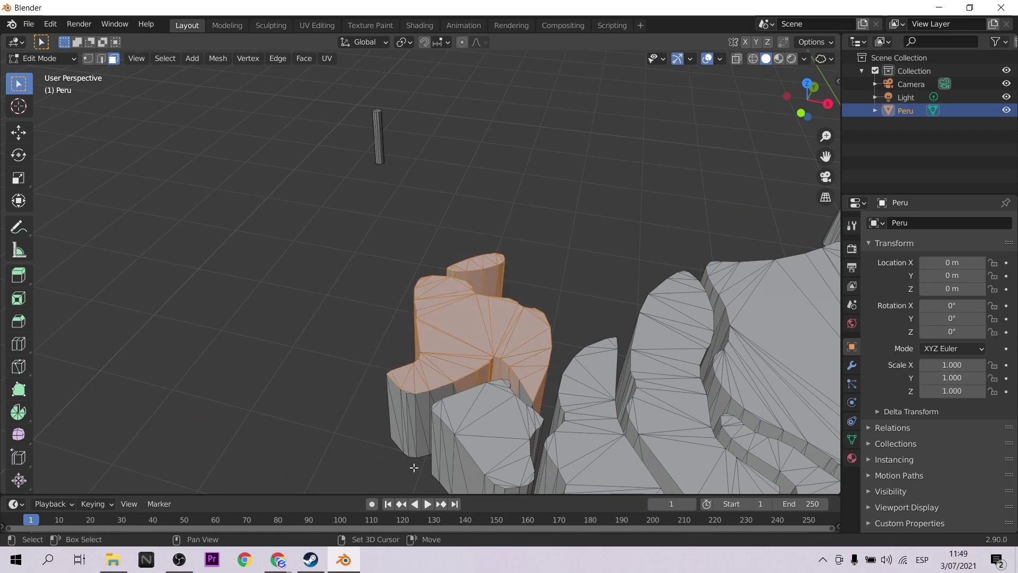
{"action": "left_click_drag", "start_coordinate": [359, 357], "coordinate": [391, 413]}
{"action": "left_click_drag", "start_coordinate": [415, 468], "coordinate": [417, 469]}
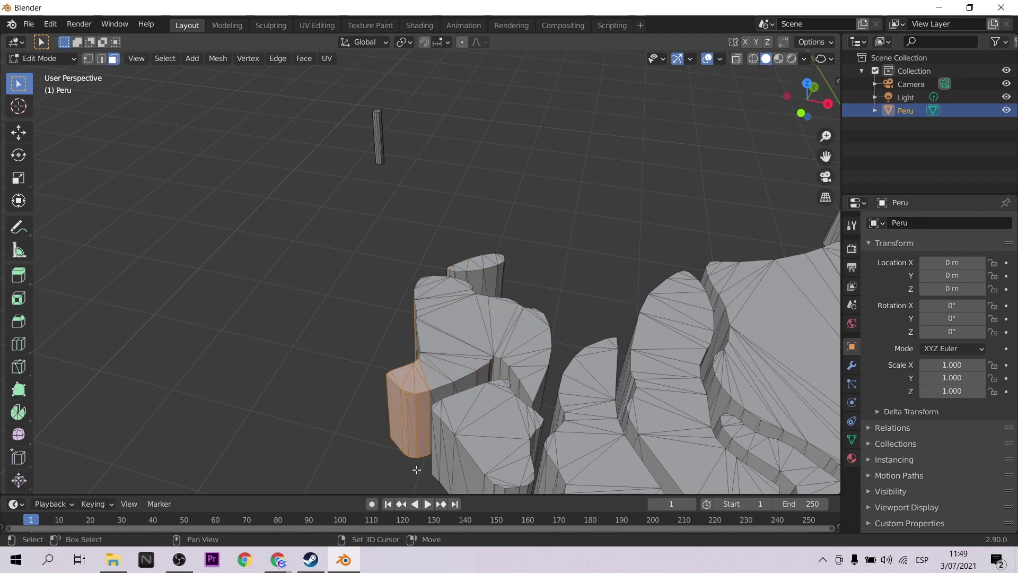
{"action": "left_click_drag", "start_coordinate": [382, 253], "coordinate": [546, 354], "text": "shift"}
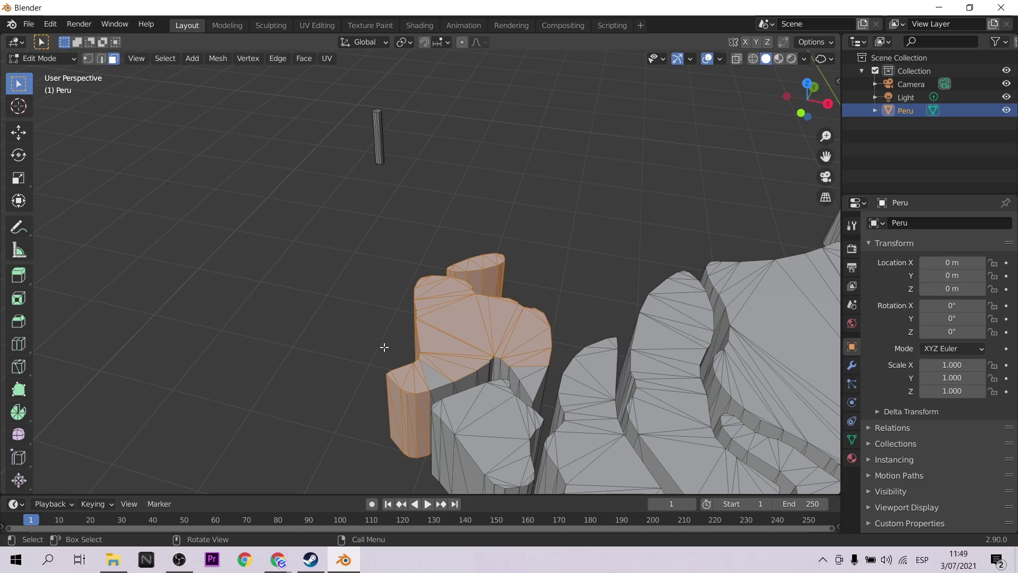
{"action": "left_click_drag", "start_coordinate": [551, 375], "coordinate": [551, 374], "text": "shift"}
{"action": "middle_click_drag", "start_coordinate": [551, 375], "coordinate": [695, 314]}
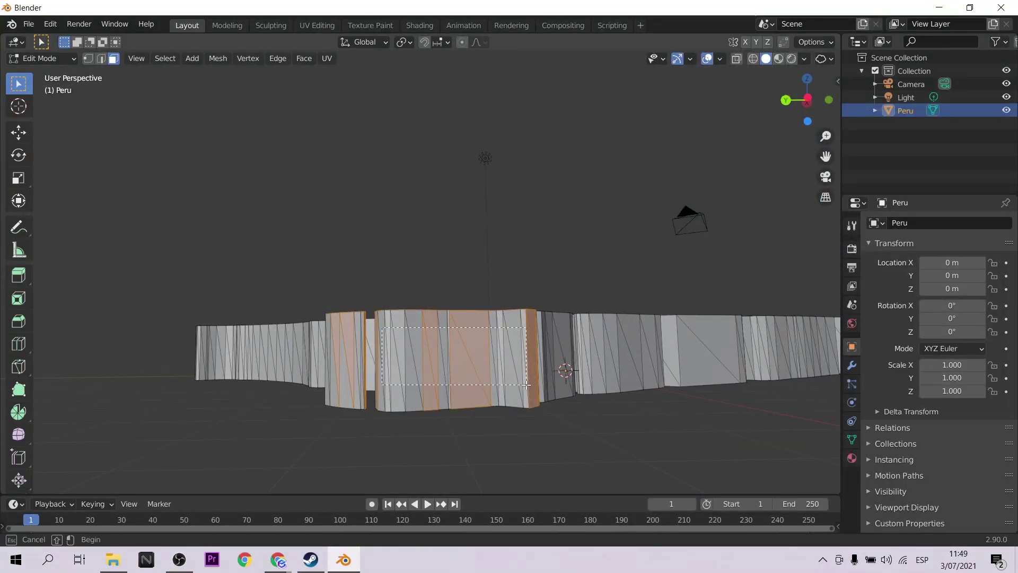
{"action": "left_click_drag", "start_coordinate": [527, 385], "coordinate": [527, 385], "text": "shift"}
{"action": "middle_click_drag", "start_coordinate": [527, 385], "coordinate": [341, 182]}
{"action": "left_click_drag", "start_coordinate": [329, 151], "coordinate": [557, 444], "text": "shift"}
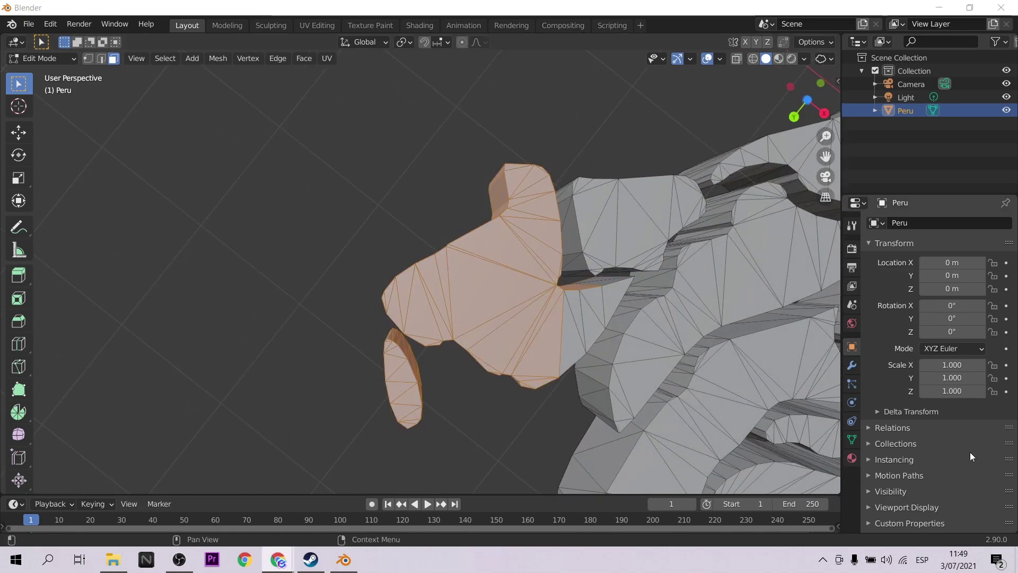
- Undo the stray click, add the remaining side faces, and check the piece from several angles
{"action": "left_click", "coordinate": [548, 319]}
{"action": "key", "text": "ctrl+z"}
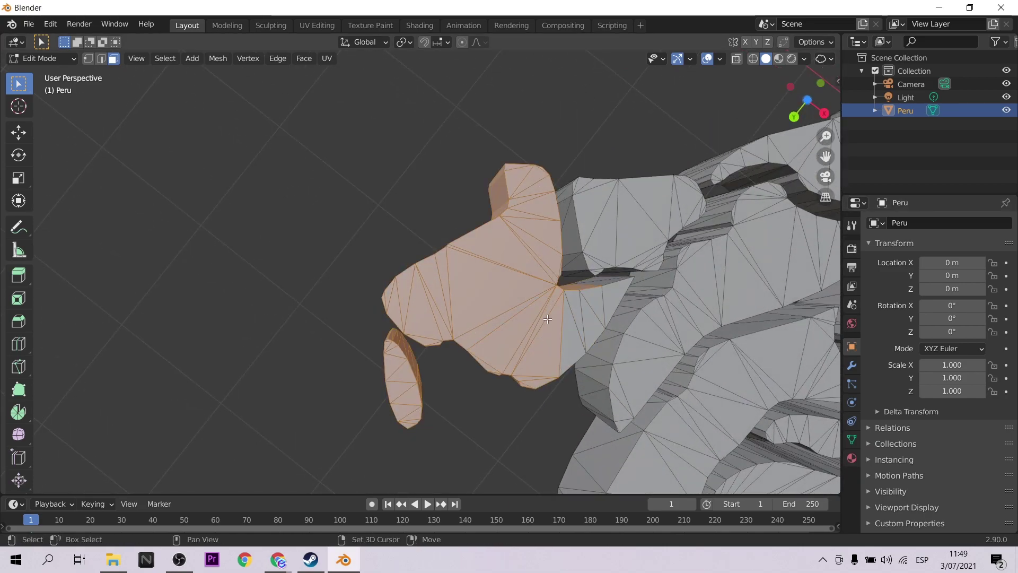
{"action": "middle_click_drag", "start_coordinate": [548, 319], "coordinate": [565, 289]}
{"action": "left_click_drag", "start_coordinate": [375, 200], "coordinate": [578, 380], "text": "shift"}
{"action": "mouse_move", "coordinate": [577, 380]}
{"action": "middle_mouse_down"}
{"action": "mouse_move", "coordinate": [588, 187]}
{"action": "mouse_move", "coordinate": [592, 300]}
{"action": "mouse_move", "coordinate": [724, 308]}
{"action": "middle_mouse_up"}
{"action": "mouse_move", "coordinate": [501, 345]}
{"action": "middle_mouse_down"}
{"action": "mouse_move", "coordinate": [432, 166]}
{"action": "mouse_move", "coordinate": [330, 153]}
{"action": "middle_mouse_up"}
{"action": "middle_click_drag", "start_coordinate": [474, 169], "coordinate": [482, 248]}
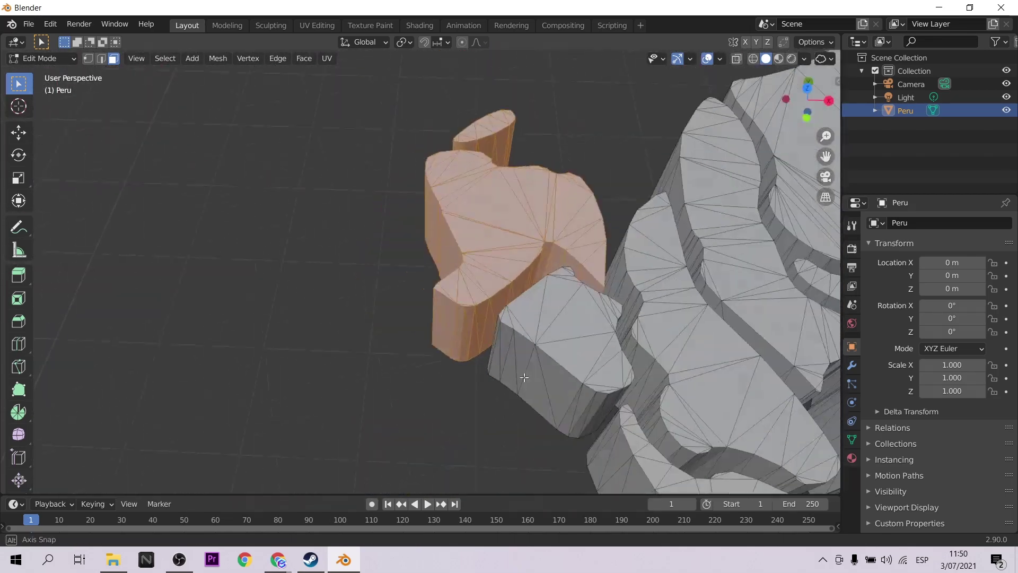
{"action": "scroll", "coordinate": [482, 247], "scroll_direction": "down", "scroll_amount": 5}
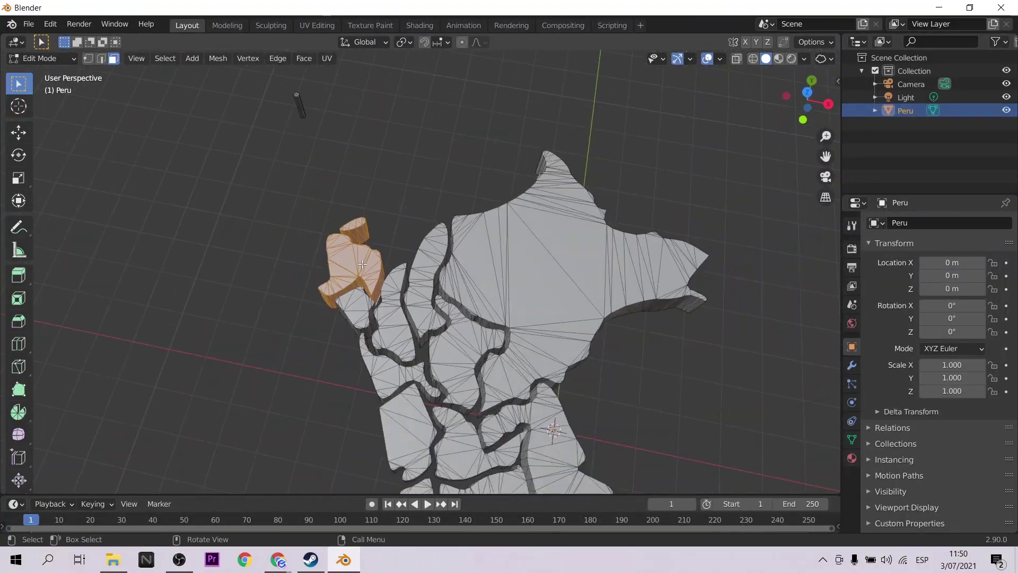
{"action": "scroll", "coordinate": [246, 239], "scroll_direction": "up", "scroll_amount": 3}
- Separate the selected faces into a new object and rename it 1
{"action": "key", "text": "p"}
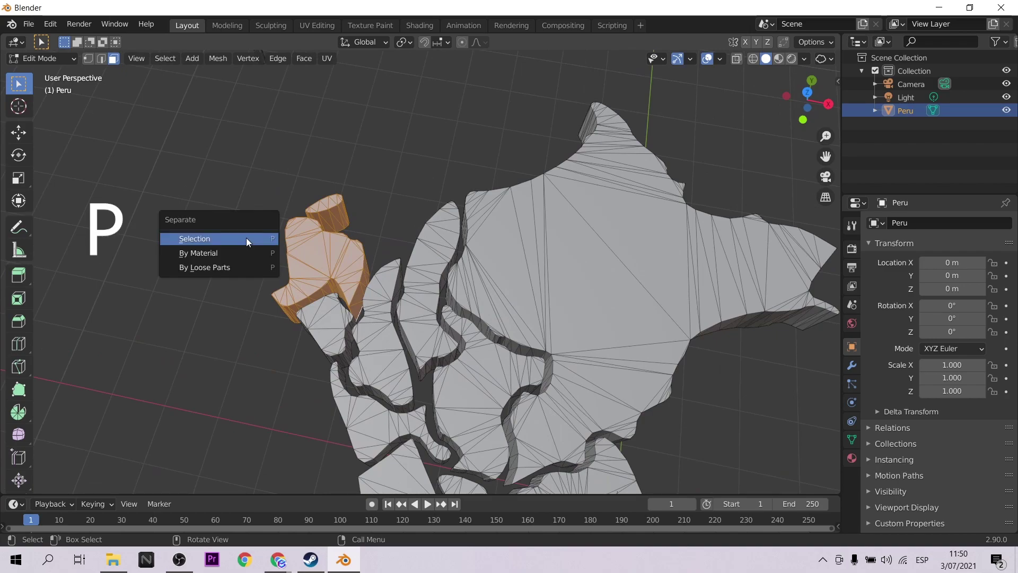
{"action": "left_click", "coordinate": [246, 238]}
{"action": "double_click", "coordinate": [902, 123]}
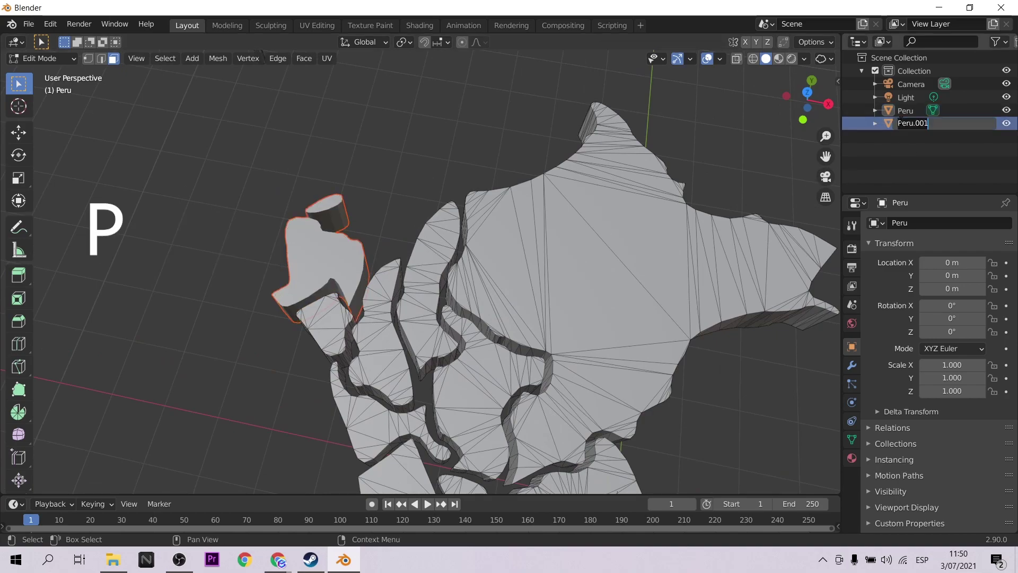
{"action": "type", "text": "1"}
{"action": "key", "text": "Return"}
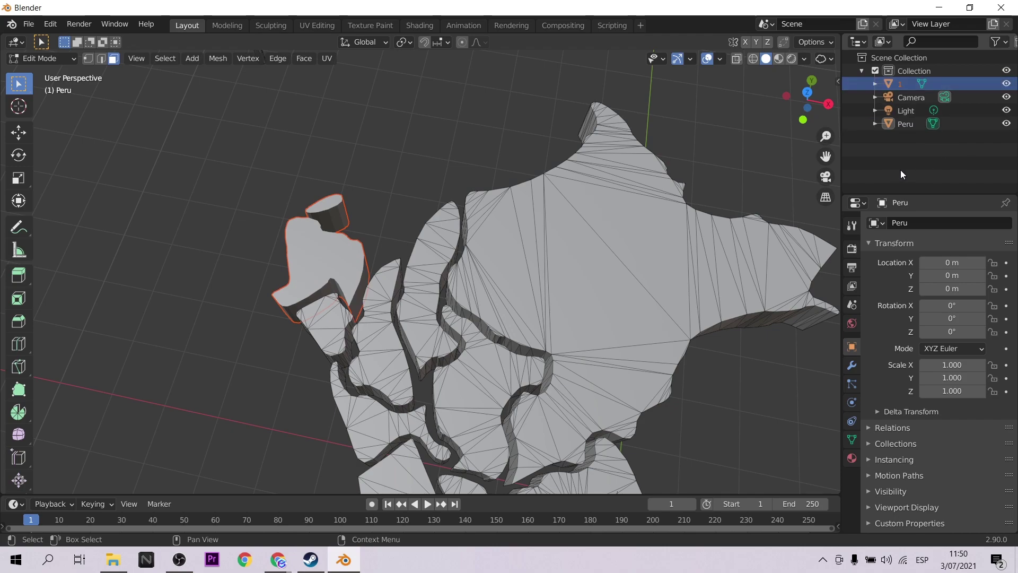
- Unhide Light, move object 1 into the Scene Collection, and toggle the Peru map to check it
{"action": "left_click", "coordinate": [1008, 111]}
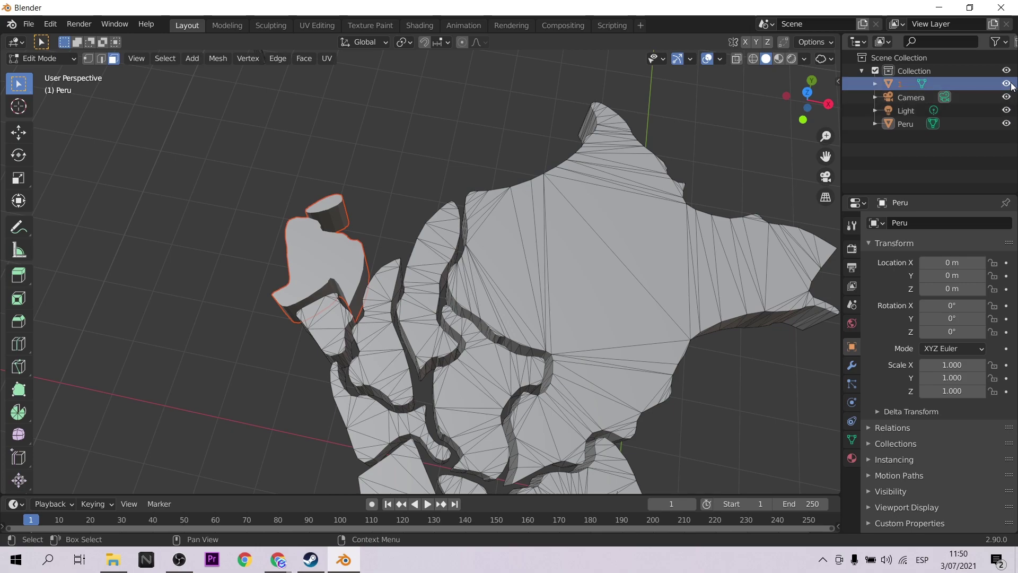
{"action": "left_click_drag", "start_coordinate": [905, 82], "coordinate": [890, 154]}
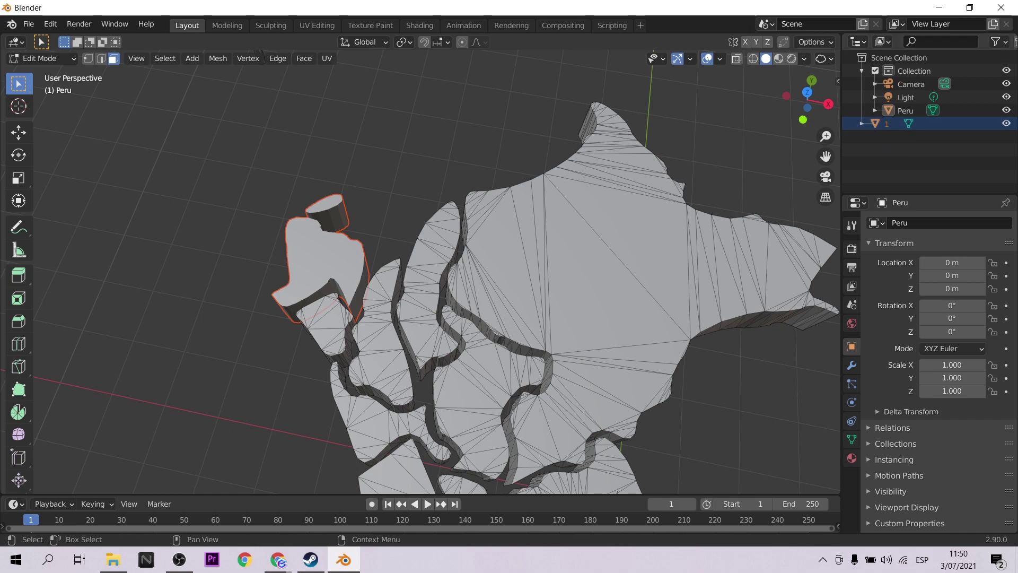
{"action": "left_click", "coordinate": [1007, 110]}
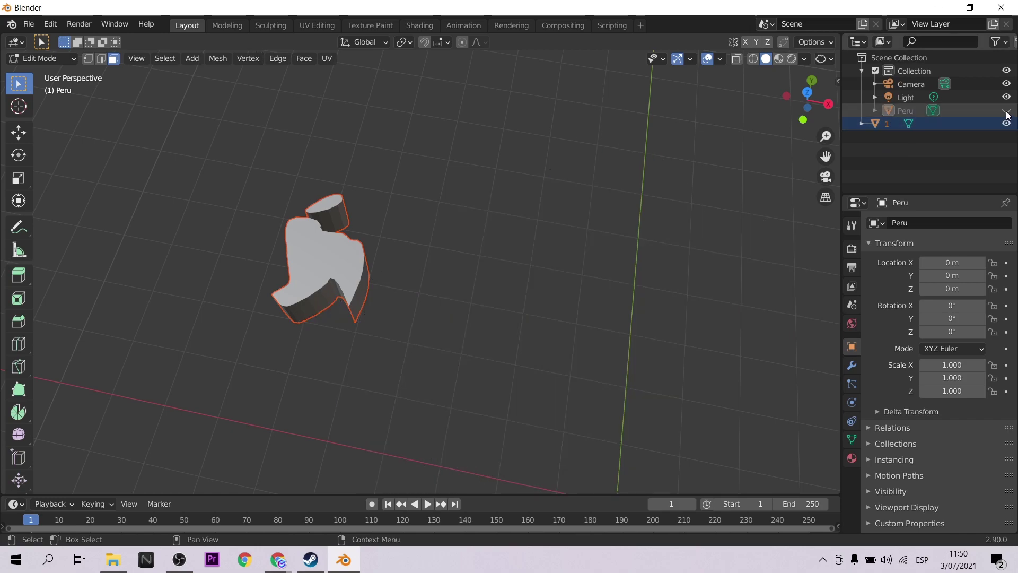
{"action": "left_click", "coordinate": [1007, 111]}
{"action": "left_click", "coordinate": [1007, 111]}
{"action": "left_click", "coordinate": [1006, 111]}
{"action": "key", "text": "Home"}
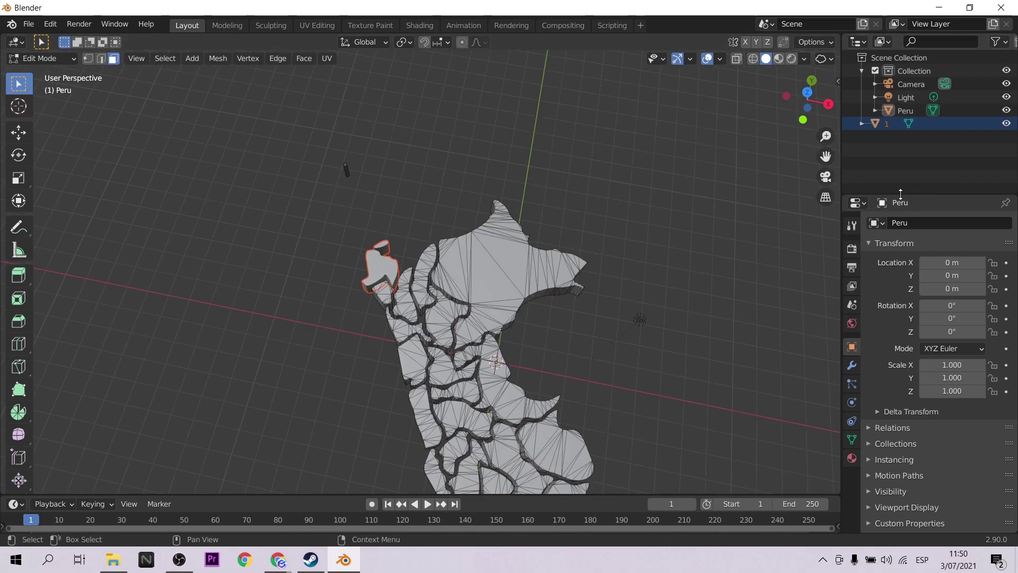
- Try placing object 1 under the Peru map and recheck it by hiding and showing the map
{"action": "scroll", "coordinate": [596, 312], "scroll_direction": "down", "scroll_amount": 2}
{"action": "middle_click_drag", "start_coordinate": [596, 312], "coordinate": [564, 298]}
{"action": "scroll", "coordinate": [616, 244], "scroll_direction": "up", "scroll_amount": 4}
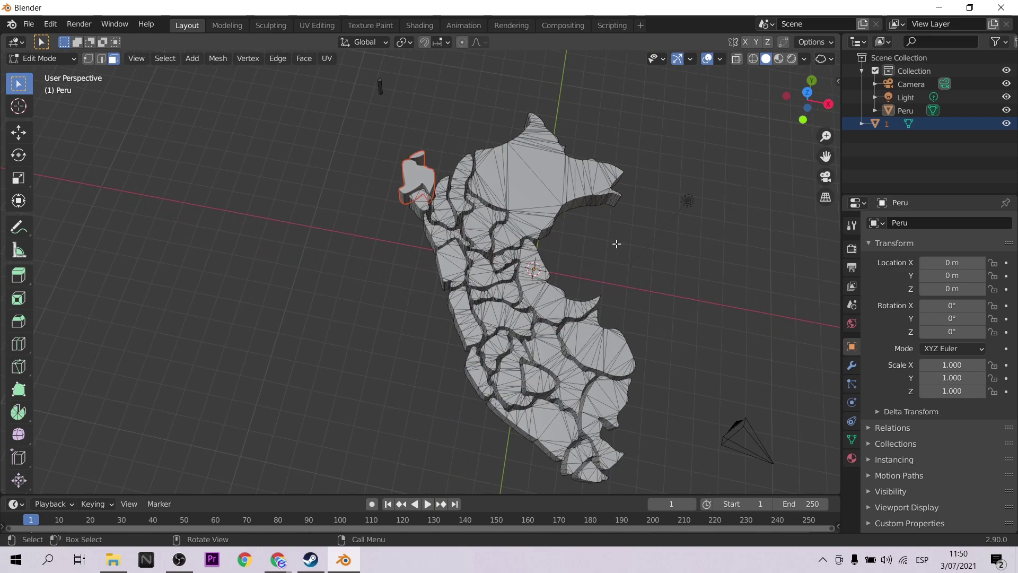
{"action": "scroll", "coordinate": [616, 244], "scroll_direction": "up", "scroll_amount": 2}
{"action": "left_click_drag", "start_coordinate": [884, 125], "coordinate": [895, 123]}
{"action": "left_click", "coordinate": [1007, 111]}
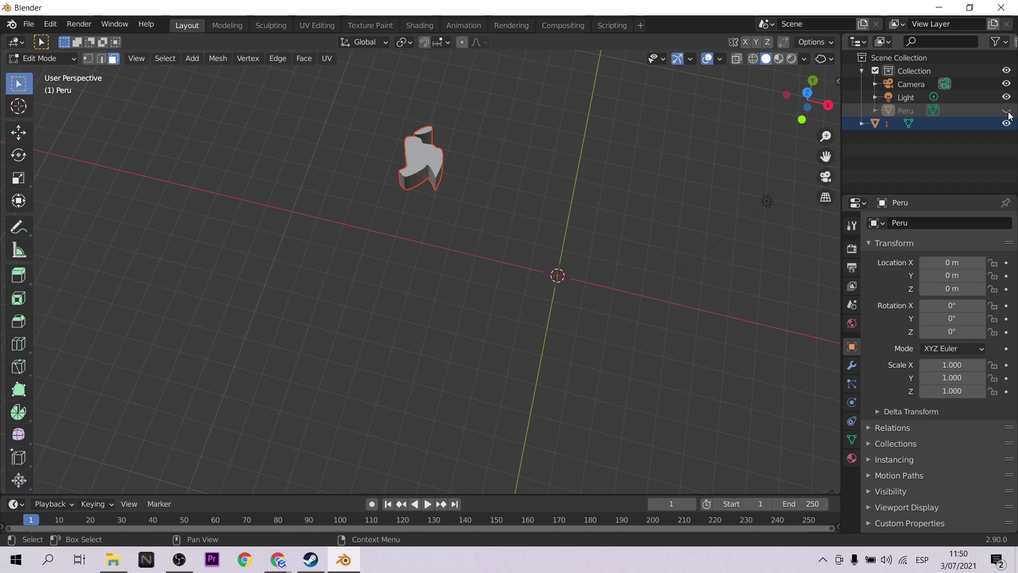
{"action": "left_click", "coordinate": [1007, 111]}
{"action": "scroll", "coordinate": [586, 192], "scroll_direction": "down", "scroll_amount": 4}
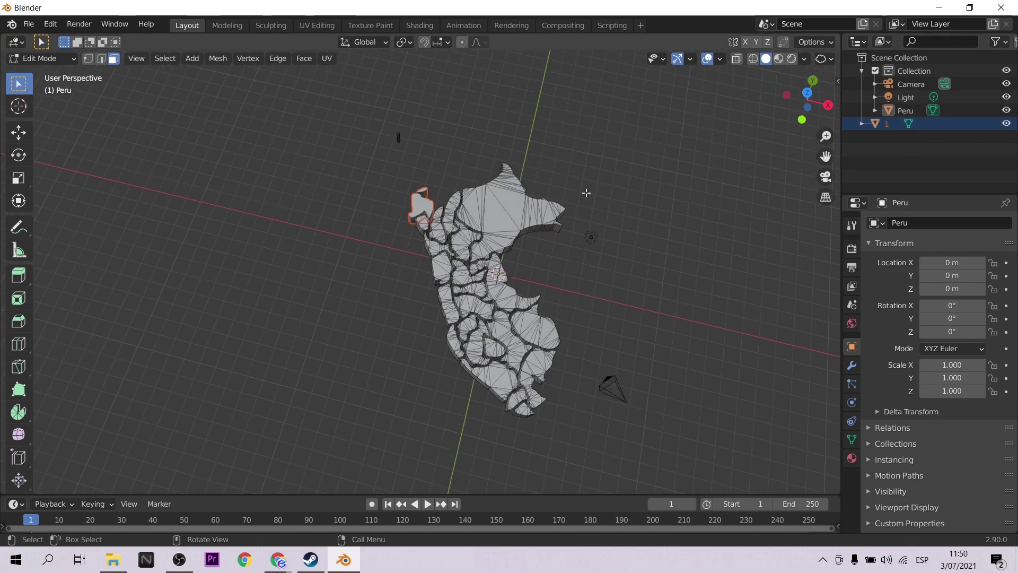
{"action": "mouse_move", "coordinate": [492, 203]}
{"action": "middle_mouse_down"}
{"action": "mouse_move", "coordinate": [499, 267]}
{"action": "mouse_move", "coordinate": [486, 232]}
{"action": "middle_mouse_up"}
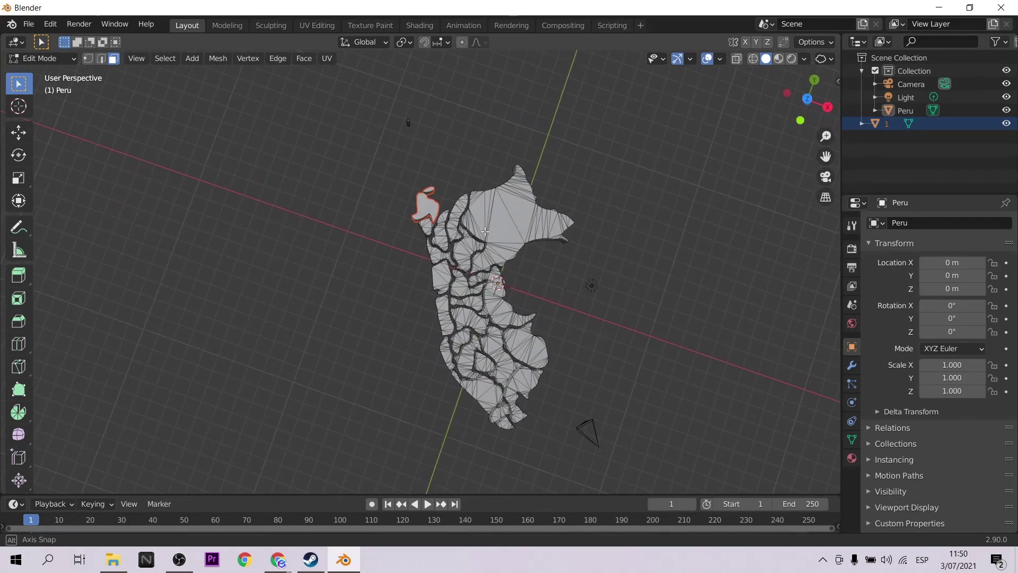
- Zoom in and delete the small stray cylinder from the Peru mesh
{"action": "scroll", "coordinate": [482, 197], "scroll_direction": "up", "scroll_amount": 2}
{"action": "scroll", "coordinate": [461, 220], "scroll_direction": "up", "scroll_amount": 2}
{"action": "scroll", "coordinate": [440, 244], "scroll_direction": "up", "scroll_amount": 2}
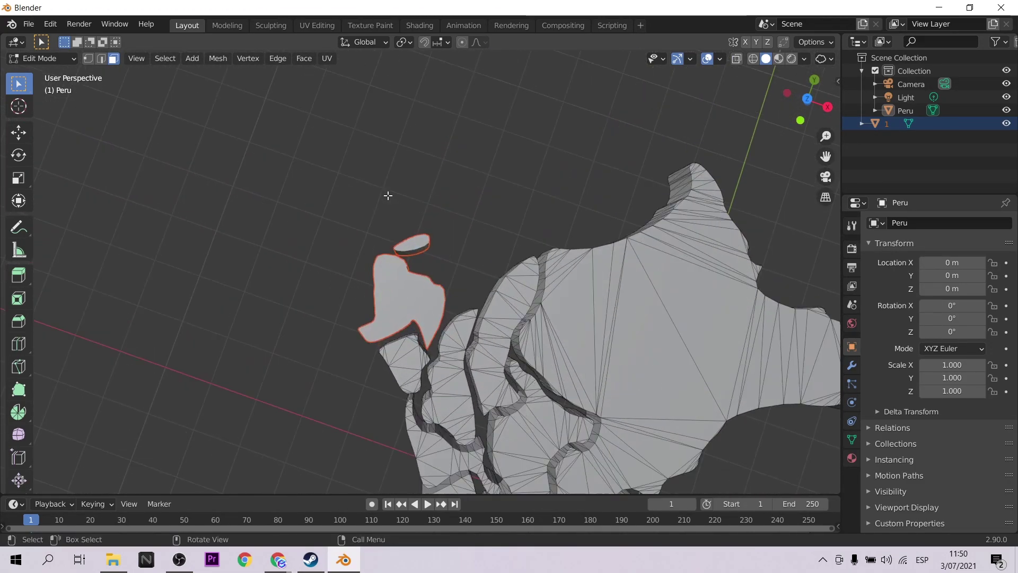
{"action": "scroll", "coordinate": [407, 291], "scroll_direction": "up", "scroll_amount": 2}
{"action": "scroll", "coordinate": [407, 291], "scroll_direction": "up", "scroll_amount": 1}
{"action": "left_click_drag", "start_coordinate": [302, 145], "coordinate": [393, 186]}
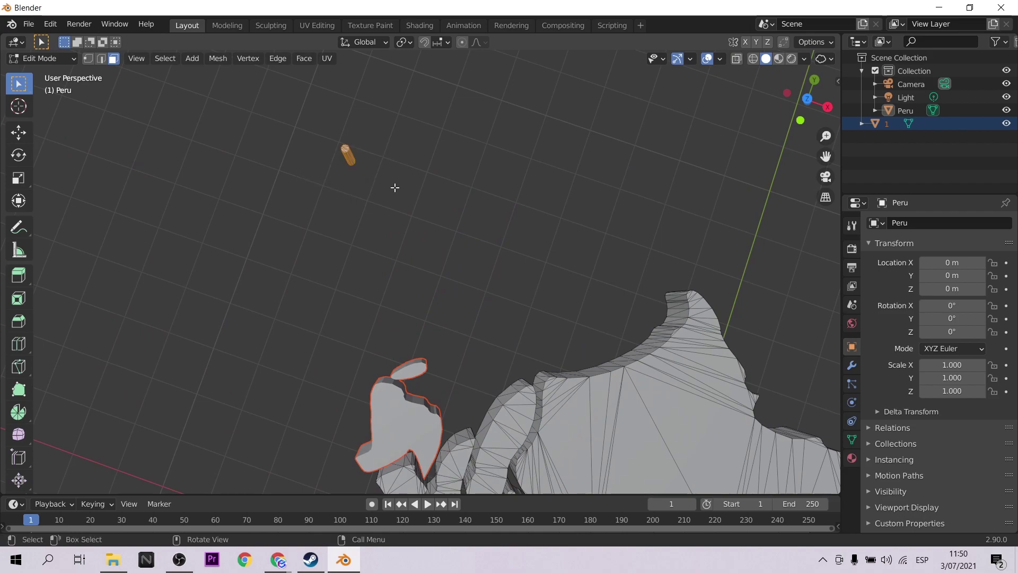
{"action": "key", "text": "x"}
{"action": "left_click", "coordinate": [394, 189]}
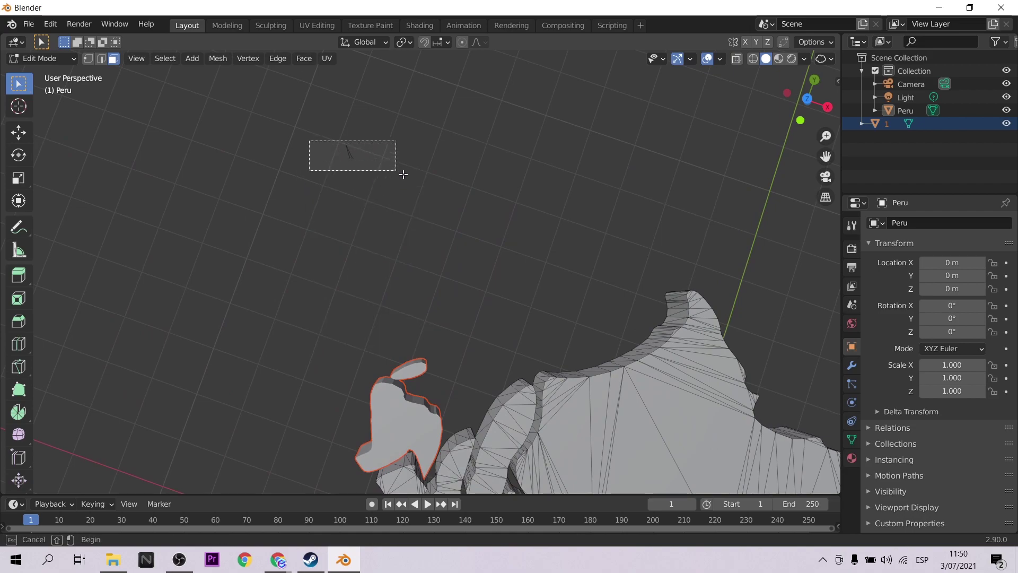
{"action": "key", "text": "x"}
{"action": "left_click", "coordinate": [400, 191]}
- Orbit and zoom in on the adjacent department to prepare its face selection
{"action": "scroll", "coordinate": [425, 244], "scroll_direction": "down", "scroll_amount": 5}
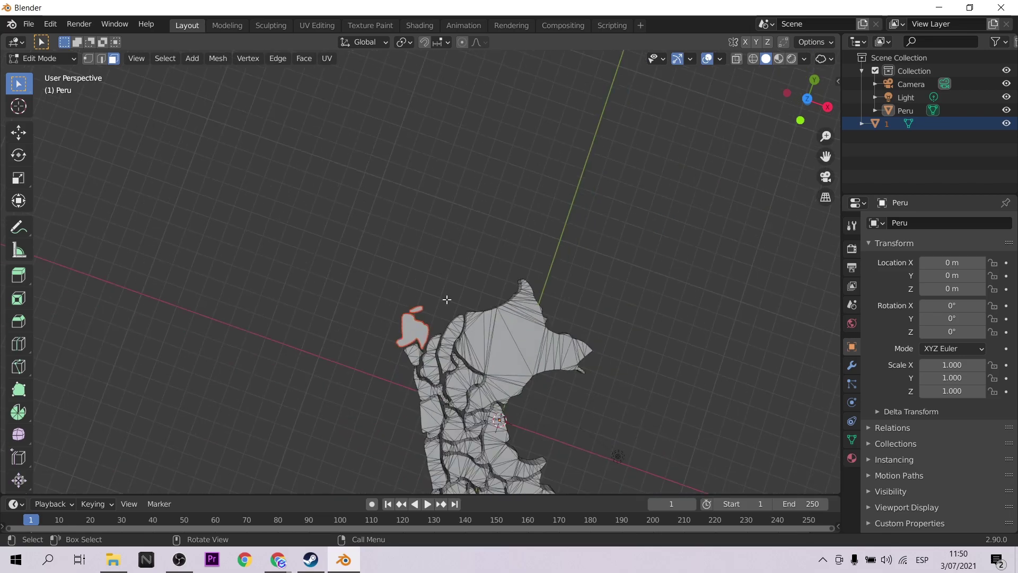
{"action": "mouse_move", "coordinate": [446, 298]}
{"action": "middle_mouse_down"}
{"action": "mouse_move", "coordinate": [480, 222]}
{"action": "mouse_move", "coordinate": [447, 229]}
{"action": "mouse_move", "coordinate": [442, 329]}
{"action": "mouse_move", "coordinate": [481, 300]}
{"action": "mouse_move", "coordinate": [516, 313]}
{"action": "mouse_move", "coordinate": [428, 389]}
{"action": "mouse_move", "coordinate": [411, 298]}
{"action": "middle_mouse_up"}
{"action": "scroll", "coordinate": [447, 230], "scroll_direction": "up", "scroll_amount": 3}
{"action": "scroll", "coordinate": [442, 328], "scroll_direction": "up", "scroll_amount": 2}
{"action": "scroll", "coordinate": [443, 331], "scroll_direction": "up", "scroll_amount": 2}
{"action": "scroll", "coordinate": [442, 333], "scroll_direction": "up", "scroll_amount": 2}
{"action": "scroll", "coordinate": [427, 389], "scroll_direction": "up", "scroll_amount": 2}
{"action": "scroll", "coordinate": [427, 390], "scroll_direction": "up", "scroll_amount": 2}
{"action": "scroll", "coordinate": [419, 350], "scroll_direction": "up", "scroll_amount": 3}
{"action": "scroll", "coordinate": [411, 299], "scroll_direction": "up", "scroll_amount": 3}
- Separate the connected department piece 2 from the Peru mesh and hide it
{"action": "key", "text": "l"}
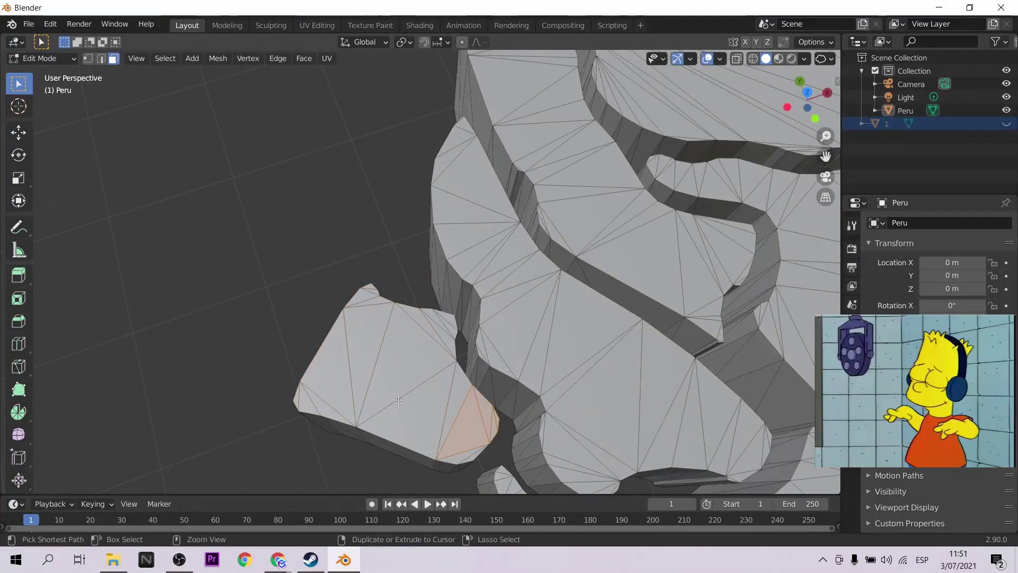
{"action": "middle_click_drag", "start_coordinate": [334, 311], "coordinate": [516, 222]}
{"action": "scroll", "coordinate": [580, 295], "scroll_direction": "up", "scroll_amount": 2}
{"action": "middle_click_drag", "start_coordinate": [580, 295], "coordinate": [432, 209]}
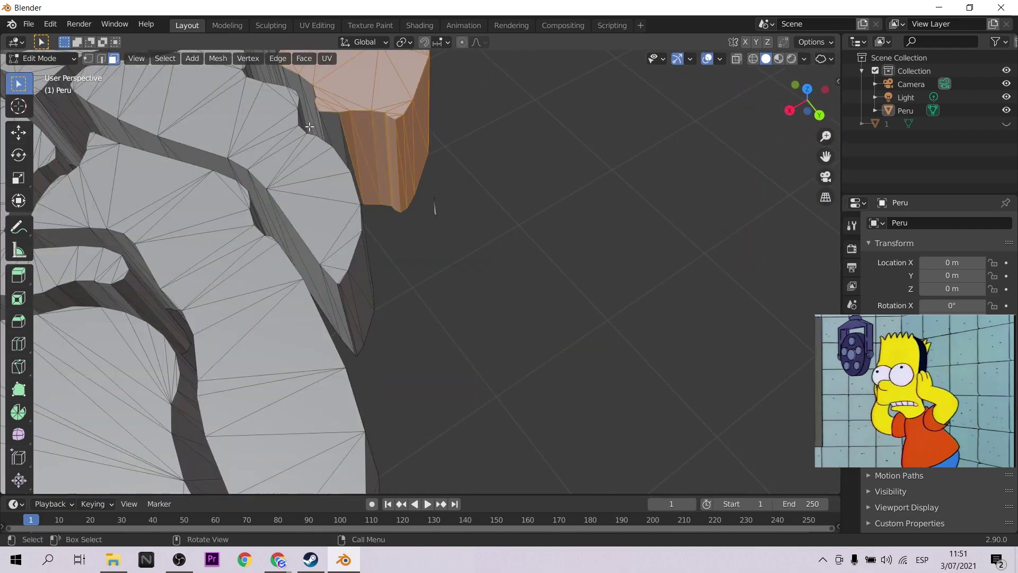
{"action": "scroll", "coordinate": [354, 148], "scroll_direction": "down", "scroll_amount": 2}
{"action": "scroll", "coordinate": [354, 149], "scroll_direction": "up", "scroll_amount": 3}
{"action": "middle_click_drag", "start_coordinate": [355, 148], "coordinate": [231, 159]}
{"action": "mouse_move", "coordinate": [252, 116]}
{"action": "middle_mouse_down"}
{"action": "mouse_move", "coordinate": [382, 182]}
{"action": "mouse_move", "coordinate": [381, 316]}
{"action": "middle_mouse_up"}
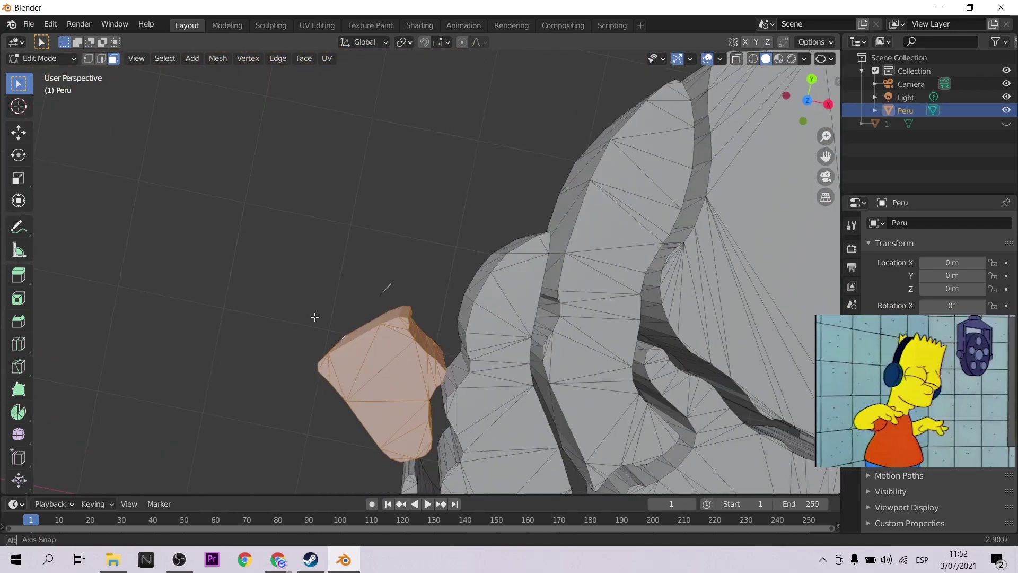
{"action": "key", "text": "p"}
{"action": "left_click", "coordinate": [382, 318]}
{"action": "key", "text": "h"}
- Box-select the next department's faces, separate them as piece 3, and hide it
{"action": "scroll", "coordinate": [349, 338], "scroll_direction": "down", "scroll_amount": 5}
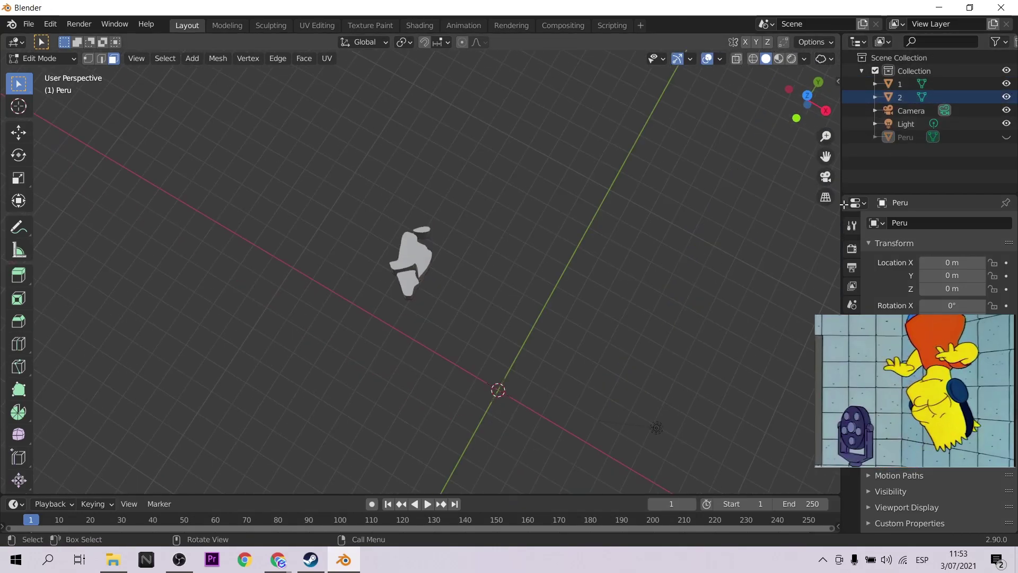
{"action": "scroll", "coordinate": [350, 337], "scroll_direction": "up", "scroll_amount": 5}
{"action": "mouse_move", "coordinate": [318, 276]}
{"action": "middle_mouse_down"}
{"action": "mouse_move", "coordinate": [350, 337]}
{"action": "mouse_move", "coordinate": [305, 335]}
{"action": "middle_mouse_up"}
{"action": "scroll", "coordinate": [350, 337], "scroll_direction": "up", "scroll_amount": 2}
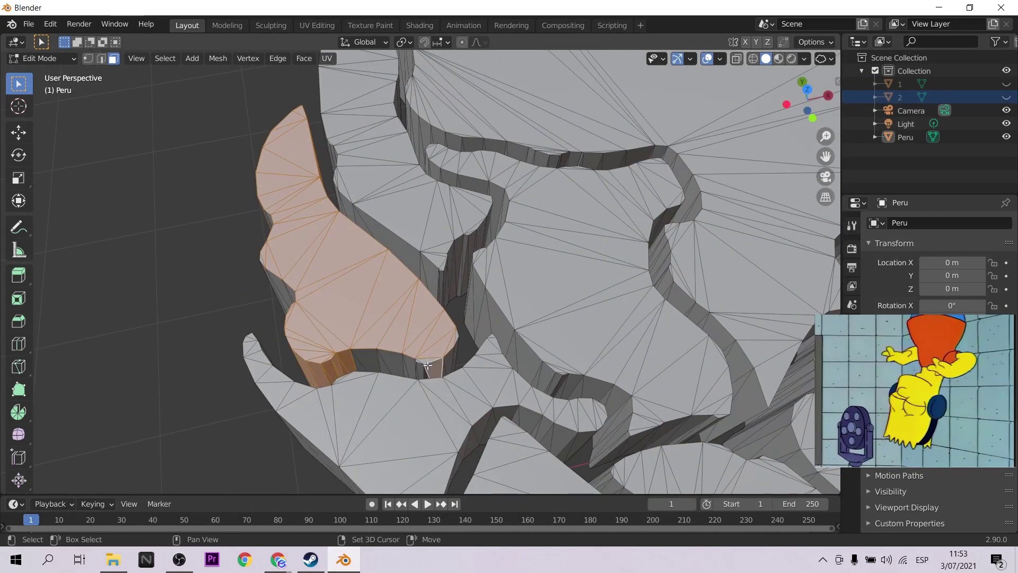
{"action": "mouse_move", "coordinate": [427, 366]}
{"action": "middle_mouse_down"}
{"action": "mouse_move", "coordinate": [482, 273]}
{"action": "mouse_move", "coordinate": [531, 254]}
{"action": "mouse_move", "coordinate": [575, 268]}
{"action": "mouse_move", "coordinate": [562, 180]}
{"action": "mouse_move", "coordinate": [476, 135]}
{"action": "mouse_move", "coordinate": [361, 110]}
{"action": "middle_mouse_up"}
{"action": "left_click_drag", "start_coordinate": [361, 110], "coordinate": [472, 151]}
{"action": "mouse_move", "coordinate": [342, 108]}
{"action": "middle_mouse_down"}
{"action": "mouse_move", "coordinate": [272, 233]}
{"action": "mouse_move", "coordinate": [455, 301]}
{"action": "middle_mouse_up"}
{"action": "key", "text": "p"}
{"action": "left_click", "coordinate": [273, 247]}
{"action": "scroll", "coordinate": [455, 301], "scroll_direction": "up", "scroll_amount": 5}
{"action": "key", "text": "x"}
{"action": "key", "text": "Escape"}
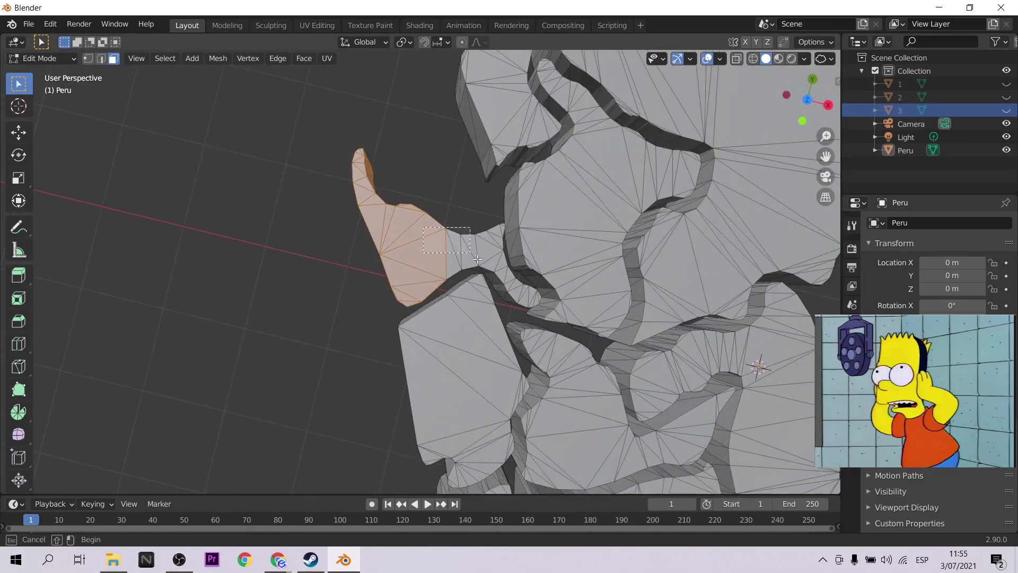
- Select another department's wall faces, separate them, and rename the new object to 4
{"action": "middle_click_drag", "start_coordinate": [437, 141], "coordinate": [182, 341]}
{"action": "key", "text": "b"}
{"action": "scroll", "coordinate": [299, 329], "scroll_direction": "down", "scroll_amount": 3}
{"action": "mouse_move", "coordinate": [300, 329]}
{"action": "middle_mouse_down"}
{"action": "mouse_move", "coordinate": [187, 152]}
{"action": "mouse_move", "coordinate": [445, 271]}
{"action": "middle_mouse_up"}
{"action": "left_click_drag", "start_coordinate": [444, 271], "coordinate": [750, 319]}
{"action": "mouse_move", "coordinate": [750, 319]}
{"action": "middle_mouse_down"}
{"action": "mouse_move", "coordinate": [450, 291]}
{"action": "mouse_move", "coordinate": [291, 250]}
{"action": "mouse_move", "coordinate": [493, 312]}
{"action": "mouse_move", "coordinate": [344, 212]}
{"action": "mouse_move", "coordinate": [370, 203]}
{"action": "middle_mouse_up"}
{"action": "key", "text": "p"}
{"action": "left_click", "coordinate": [370, 203]}
{"action": "double_click", "coordinate": [905, 163]}
{"action": "type", "text": "4"}
{"action": "key", "text": "Return"}
{"action": "left_click", "coordinate": [1006, 123]}
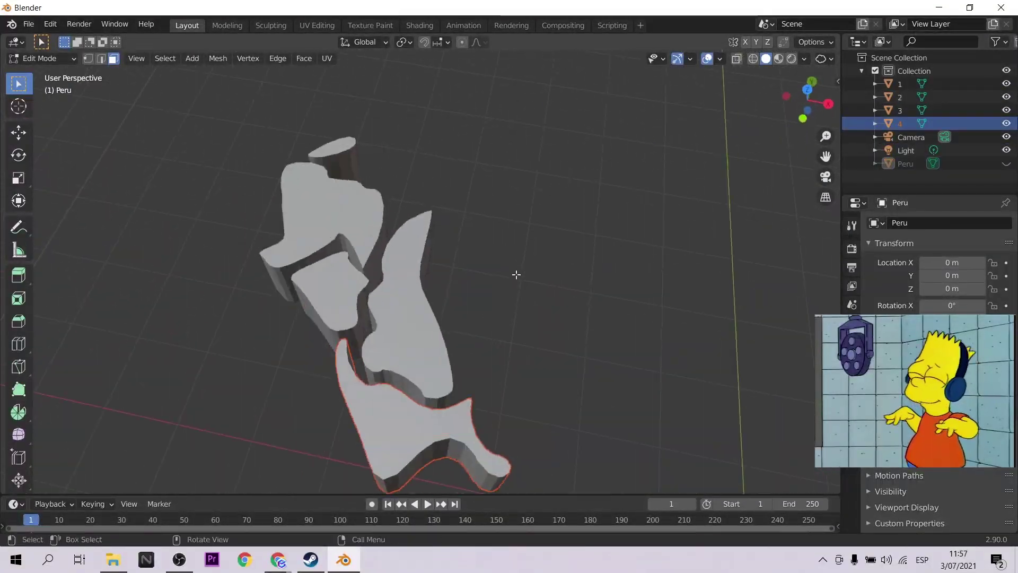
- Split pieces 5 and 6 off the Peru mesh and hide the remaining mesh
{"action": "middle_click_drag", "start_coordinate": [517, 275], "coordinate": [430, 371]}
{"action": "mouse_move", "coordinate": [444, 416]}
{"action": "middle_mouse_down"}
{"action": "mouse_move", "coordinate": [177, 378]}
{"action": "mouse_move", "coordinate": [342, 390]}
{"action": "middle_mouse_up"}
{"action": "scroll", "coordinate": [508, 402], "scroll_direction": "up", "scroll_amount": 4}
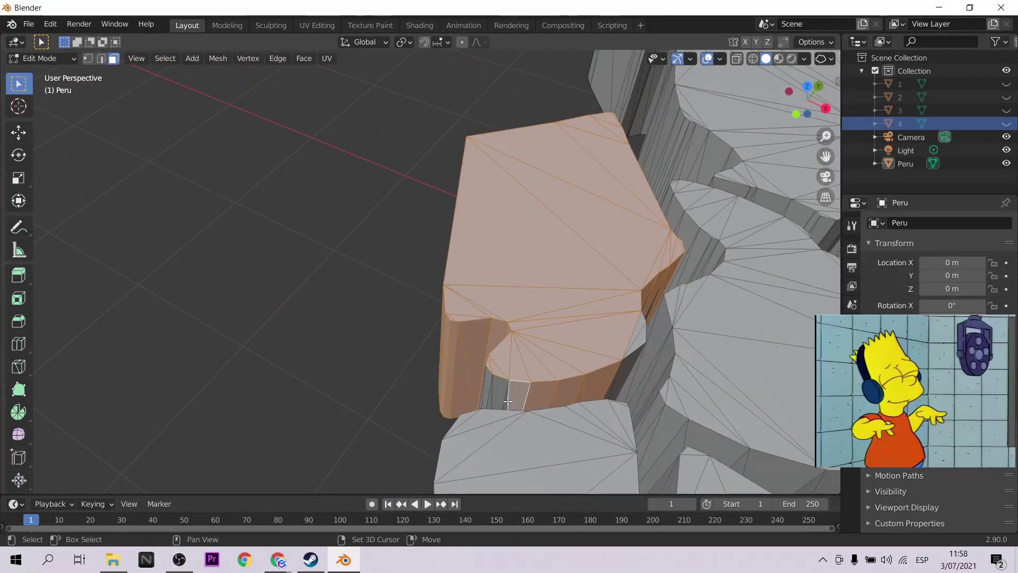
{"action": "middle_click_drag", "start_coordinate": [679, 260], "coordinate": [718, 405]}
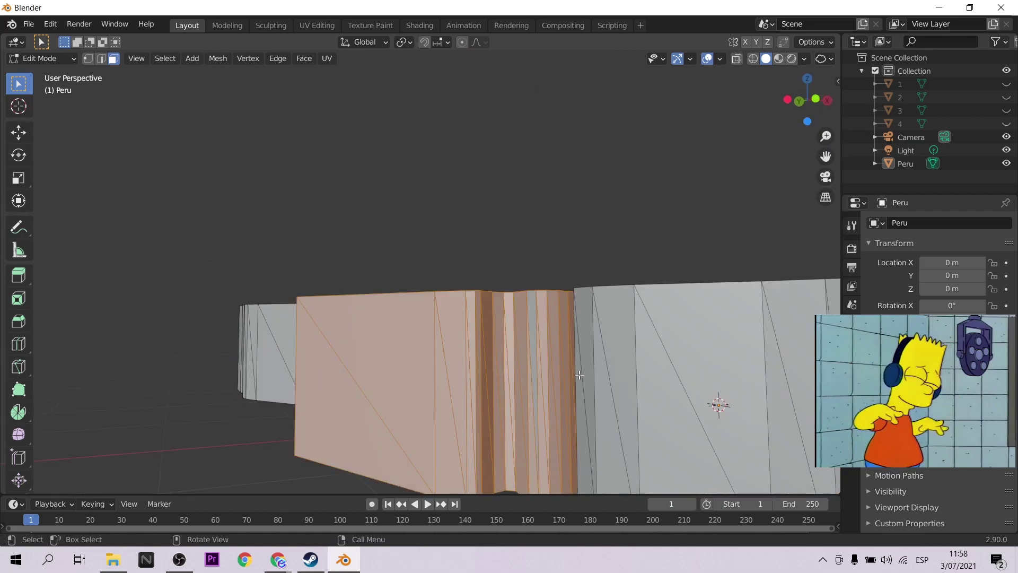
{"action": "left_click_drag", "start_coordinate": [159, 300], "coordinate": [467, 418]}
{"action": "mouse_move", "coordinate": [367, 450]}
{"action": "middle_mouse_down"}
{"action": "mouse_move", "coordinate": [569, 254]}
{"action": "mouse_move", "coordinate": [273, 250]}
{"action": "mouse_move", "coordinate": [533, 311]}
{"action": "mouse_move", "coordinate": [355, 142]}
{"action": "mouse_move", "coordinate": [456, 307]}
{"action": "mouse_move", "coordinate": [530, 265]}
{"action": "mouse_move", "coordinate": [689, 213]}
{"action": "middle_mouse_up"}
{"action": "key", "text": "p"}
{"action": "left_click", "coordinate": [569, 254]}
{"action": "left_click", "coordinate": [287, 249]}
{"action": "left_click", "coordinate": [1007, 181]}
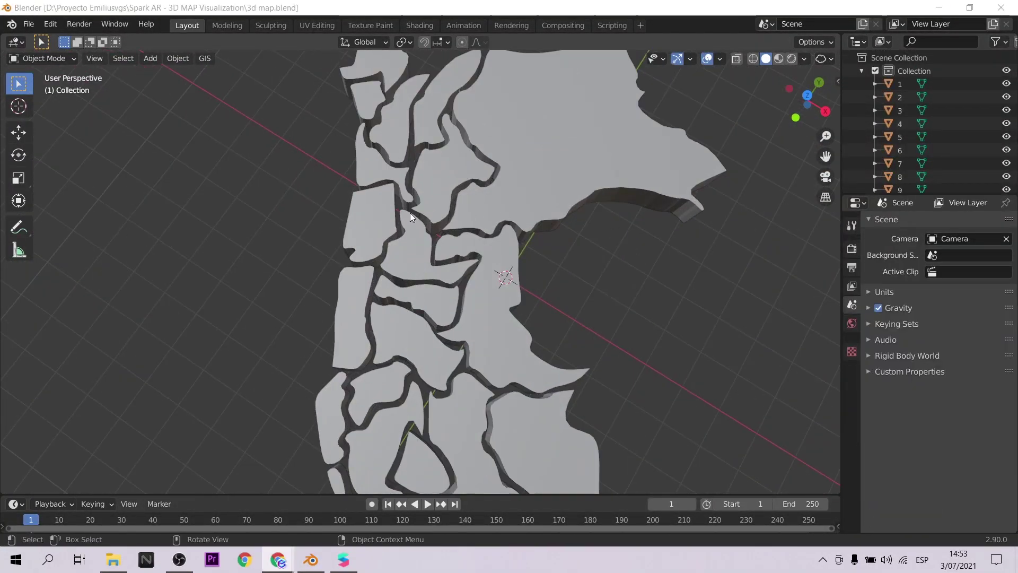
- Zoom and orbit to review the whole split Peru map
{"action": "scroll", "coordinate": [411, 217], "scroll_direction": "down", "scroll_amount": 3}
{"action": "scroll", "coordinate": [461, 289], "scroll_direction": "down", "scroll_amount": 2}
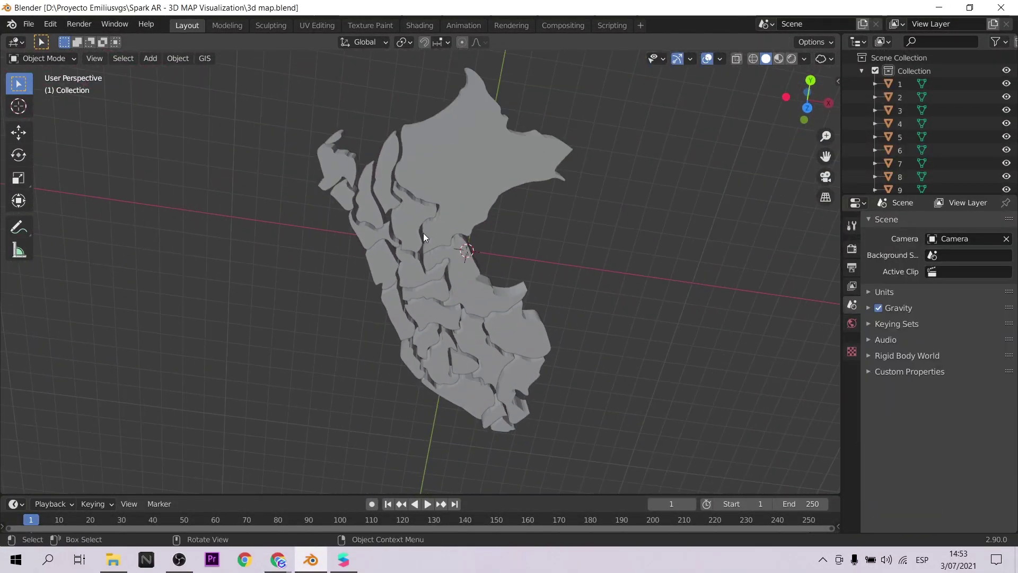
{"action": "scroll", "coordinate": [421, 230], "scroll_direction": "up", "scroll_amount": 4}
{"action": "mouse_move", "coordinate": [421, 229]}
{"action": "middle_mouse_down"}
{"action": "mouse_move", "coordinate": [409, 172]}
{"action": "mouse_move", "coordinate": [424, 167]}
{"action": "middle_mouse_up"}
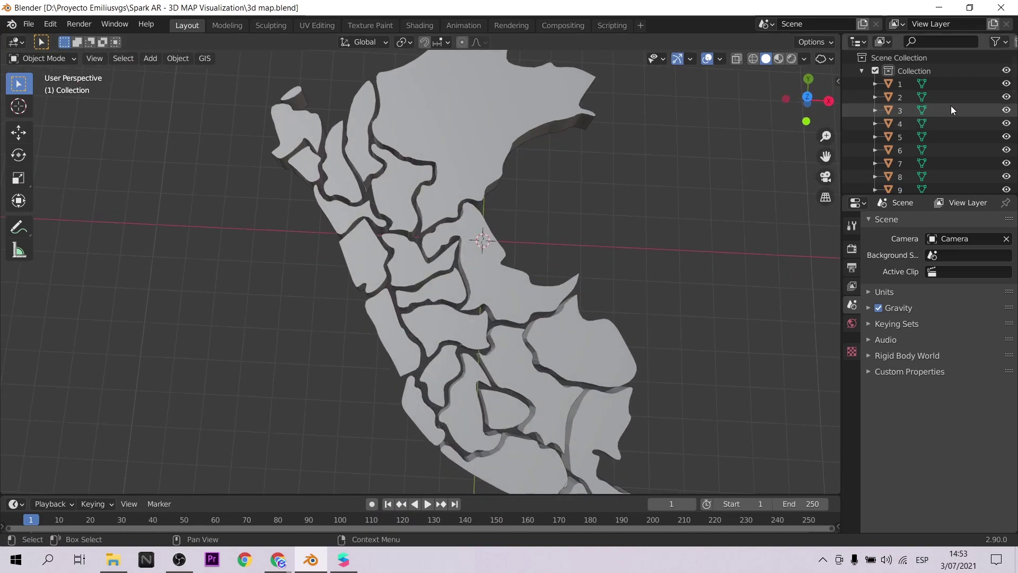
{"action": "scroll", "coordinate": [952, 110], "scroll_direction": "down", "scroll_amount": 2}
{"action": "scroll", "coordinate": [945, 117], "scroll_direction": "down", "scroll_amount": 2}
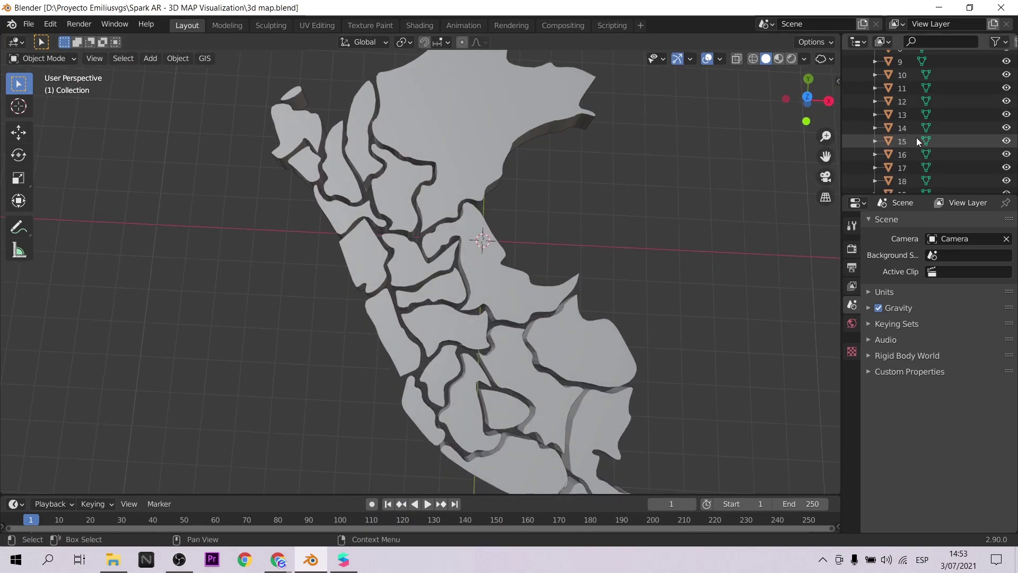
{"action": "scroll", "coordinate": [982, 127], "scroll_direction": "up", "scroll_amount": 3}
- Make every department piece visible in the Outliner, save 3d map.blend, and open the export menu
{"action": "mouse_move", "coordinate": [1008, 121]}
{"action": "left_mouse_down"}
{"action": "mouse_move", "coordinate": [1009, 100]}
{"action": "mouse_move", "coordinate": [1006, 158]}
{"action": "left_mouse_up"}
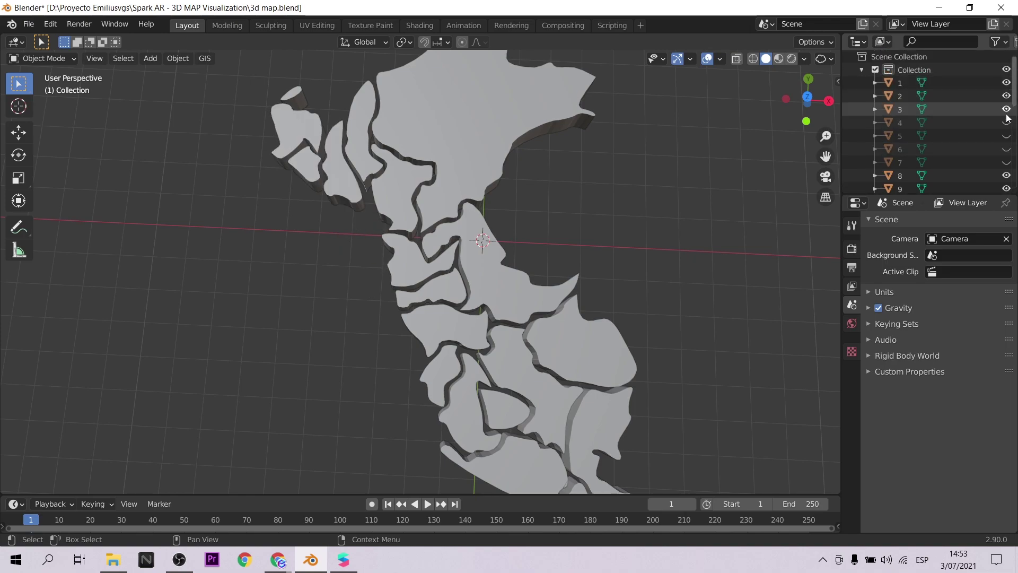
{"action": "scroll", "coordinate": [1006, 158], "scroll_direction": "down", "scroll_amount": 3}
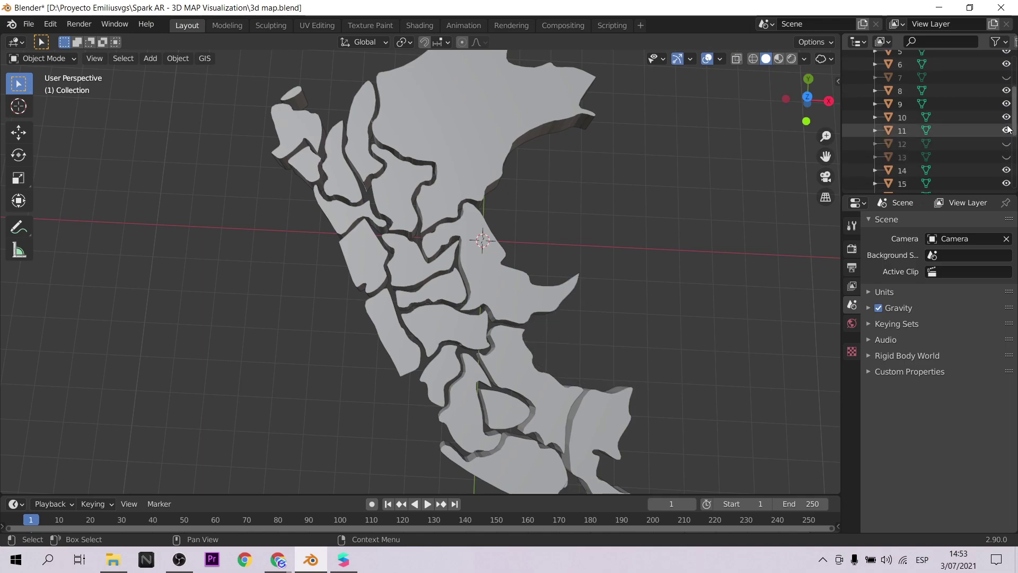
{"action": "left_click_drag", "start_coordinate": [1006, 158], "coordinate": [1009, 88]}
{"action": "scroll", "coordinate": [980, 125], "scroll_direction": "down", "scroll_amount": 2}
{"action": "scroll", "coordinate": [985, 124], "scroll_direction": "down", "scroll_amount": 2}
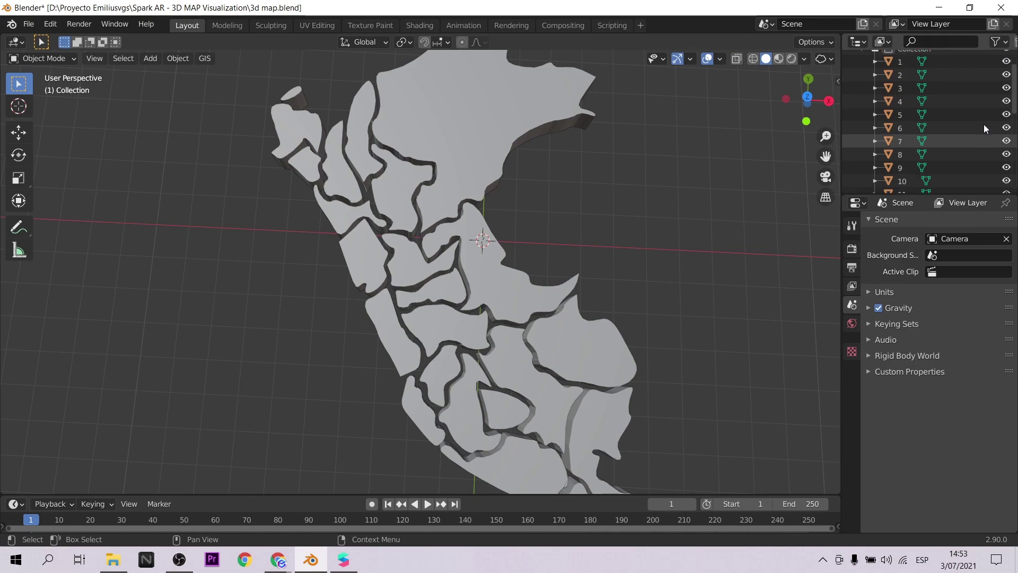
{"action": "scroll", "coordinate": [986, 131], "scroll_direction": "down", "scroll_amount": 2}
{"action": "scroll", "coordinate": [986, 130], "scroll_direction": "down", "scroll_amount": 1}
{"action": "scroll", "coordinate": [985, 127], "scroll_direction": "up", "scroll_amount": 10}
{"action": "scroll", "coordinate": [947, 126], "scroll_direction": "down", "scroll_amount": 10}
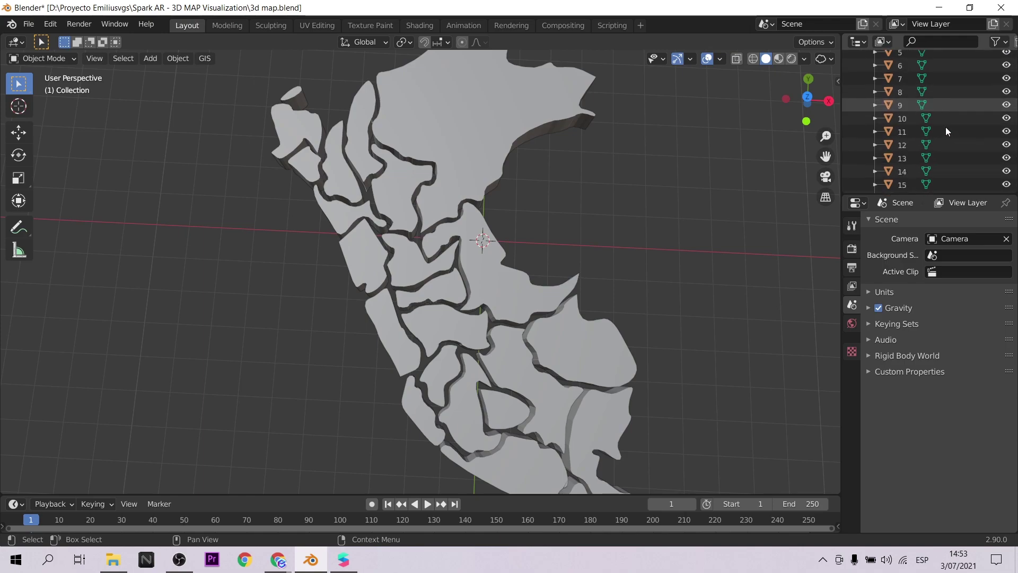
{"action": "scroll", "coordinate": [947, 126], "scroll_direction": "down", "scroll_amount": 3}
{"action": "scroll", "coordinate": [724, 152], "scroll_direction": "down", "scroll_amount": 2}
{"action": "key", "text": "ctrl+s"}
{"action": "left_click", "coordinate": [28, 24]}
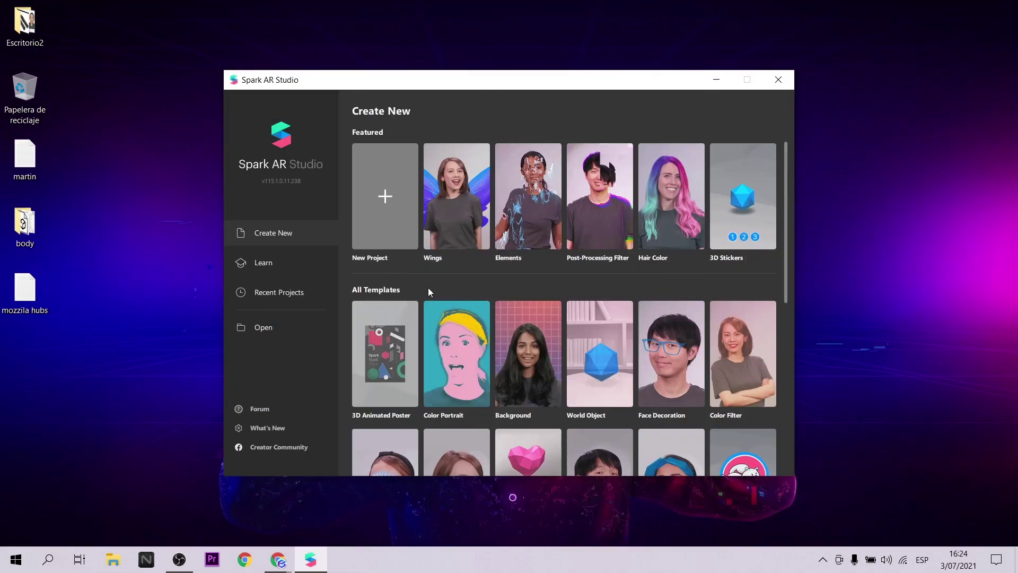
- Create a new Plane Tracking project and drag the 3d map peru file into Assets
{"action": "left_click", "coordinate": [397, 205]}
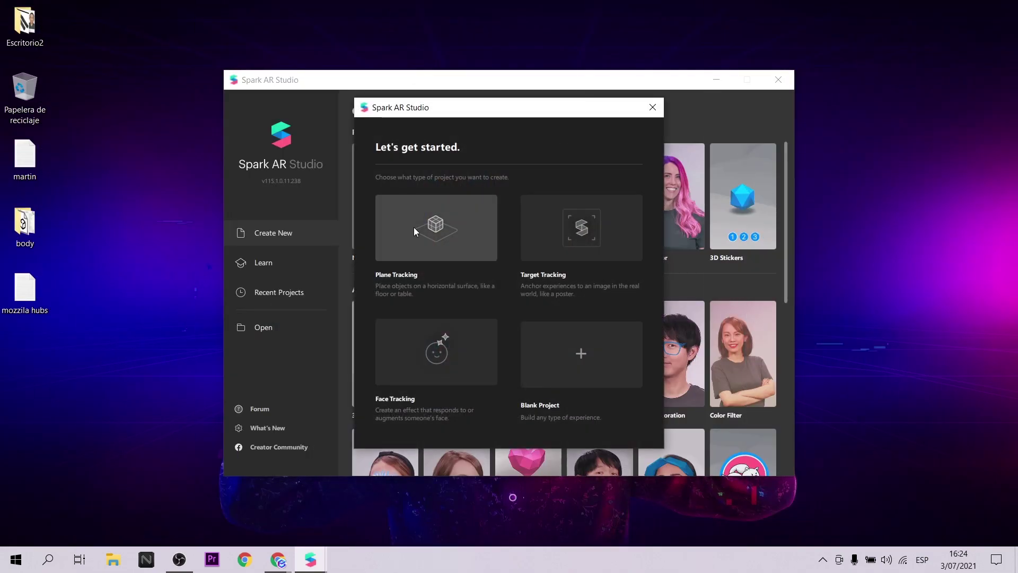
{"action": "left_click", "coordinate": [418, 227]}
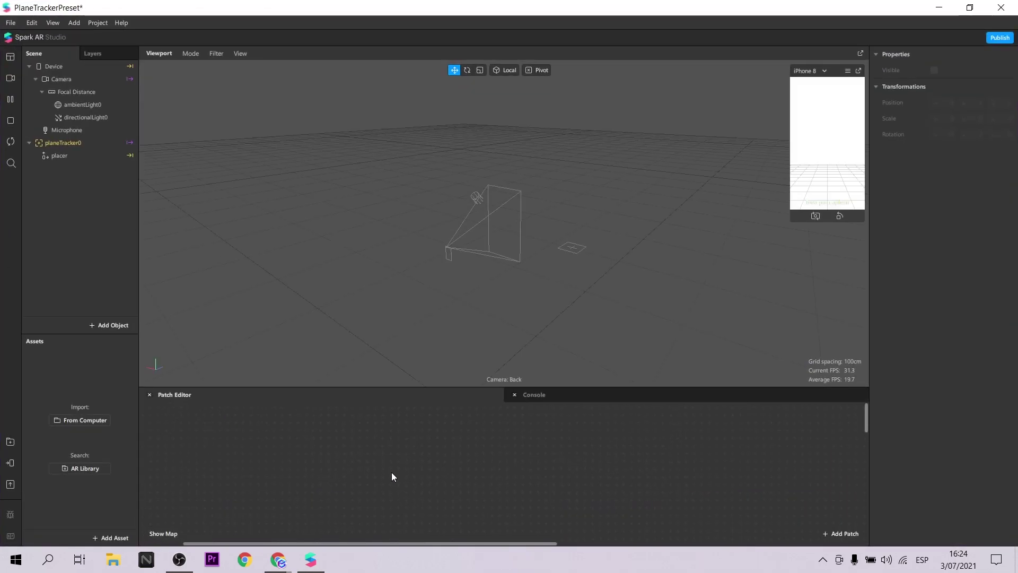
{"action": "left_click", "coordinate": [114, 559]}
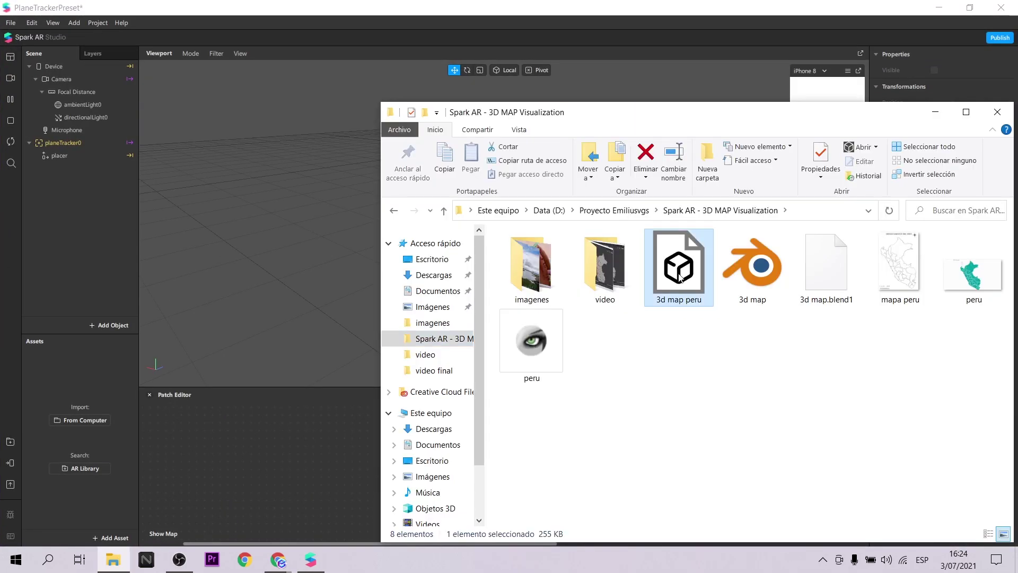
{"action": "left_click_drag", "start_coordinate": [679, 265], "coordinate": [84, 377]}
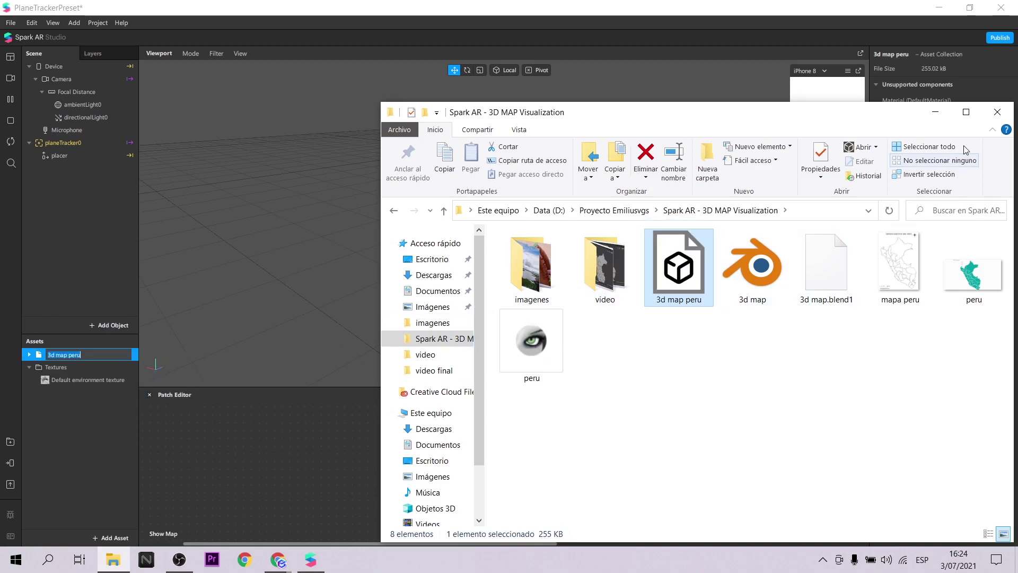
{"action": "left_click", "coordinate": [931, 116]}
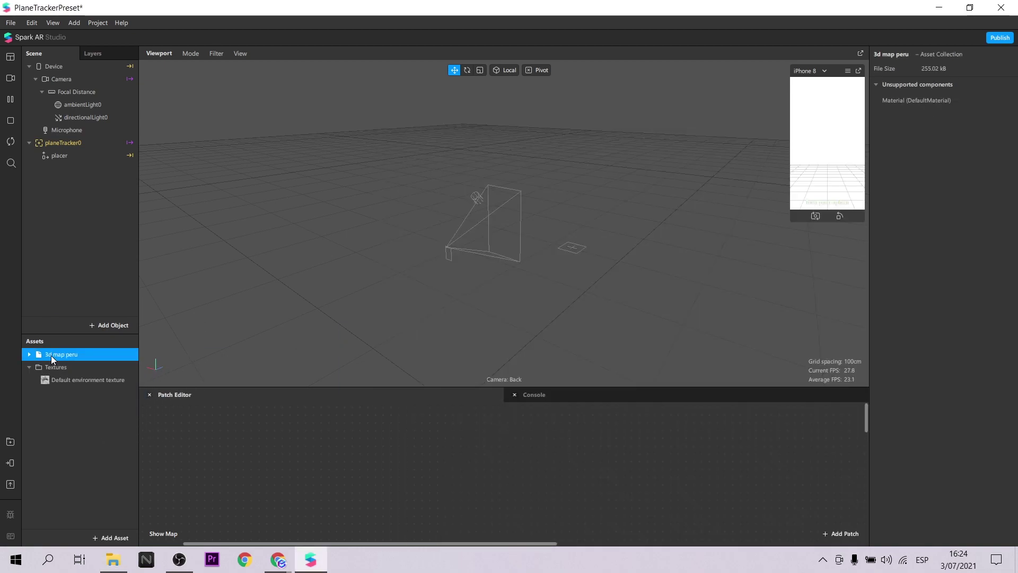
- Place 3d map peru under the placer and scale it to 0.5 on X, Y and Z
{"action": "left_click_drag", "start_coordinate": [51, 356], "coordinate": [76, 155]}
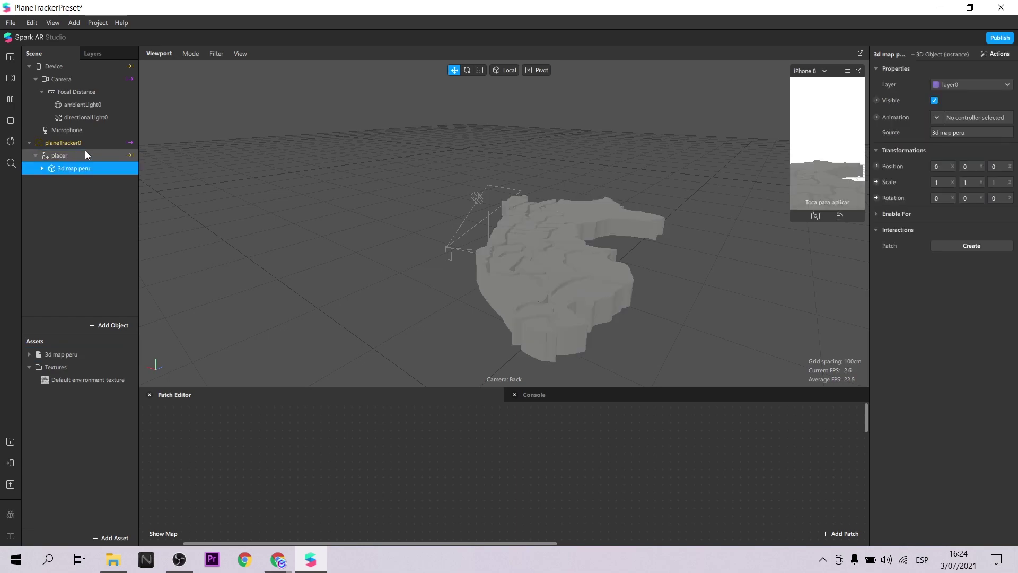
{"action": "scroll", "coordinate": [592, 248], "scroll_direction": "down", "scroll_amount": 2}
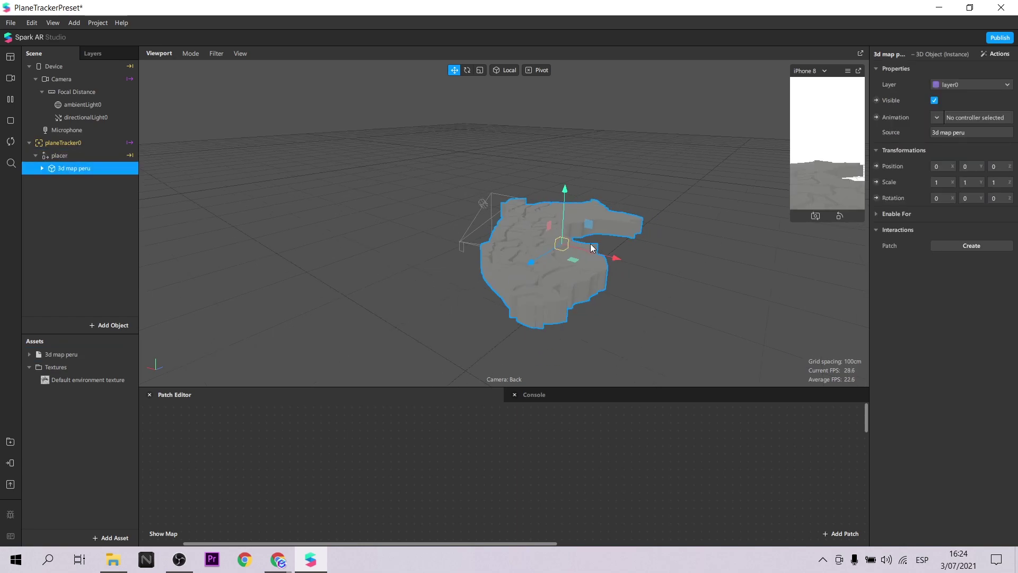
{"action": "type", "text": "0.5"}
{"action": "key", "text": "Return"}
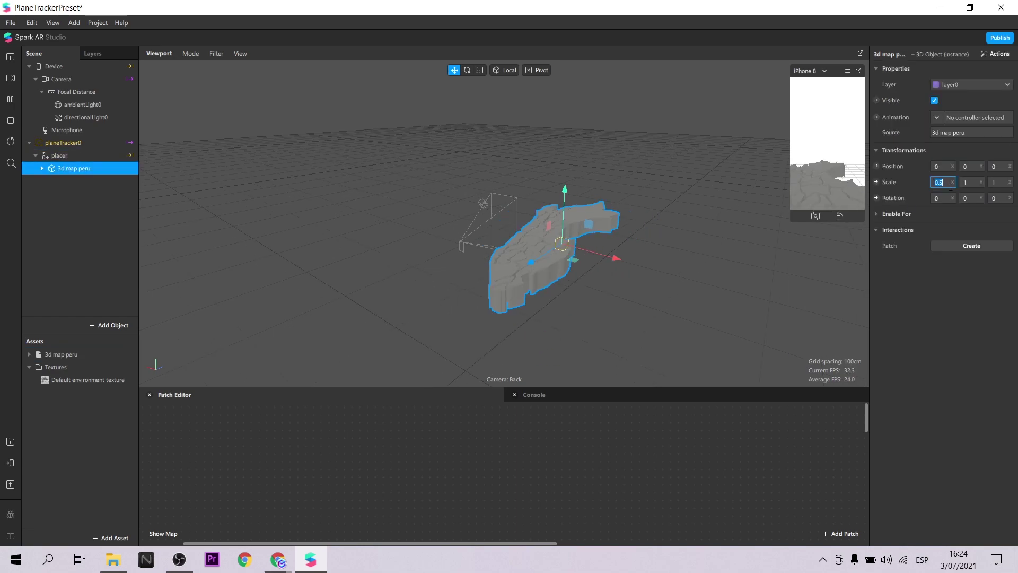
{"action": "key", "text": "Tab"}
{"action": "type", "text": "0.5"}
{"action": "key", "text": "Return"}
- Move the map to Position Z -0.35, stand it upright, raise it, and nudge it along X
{"action": "left_click_drag", "start_coordinate": [538, 263], "coordinate": [551, 254]}
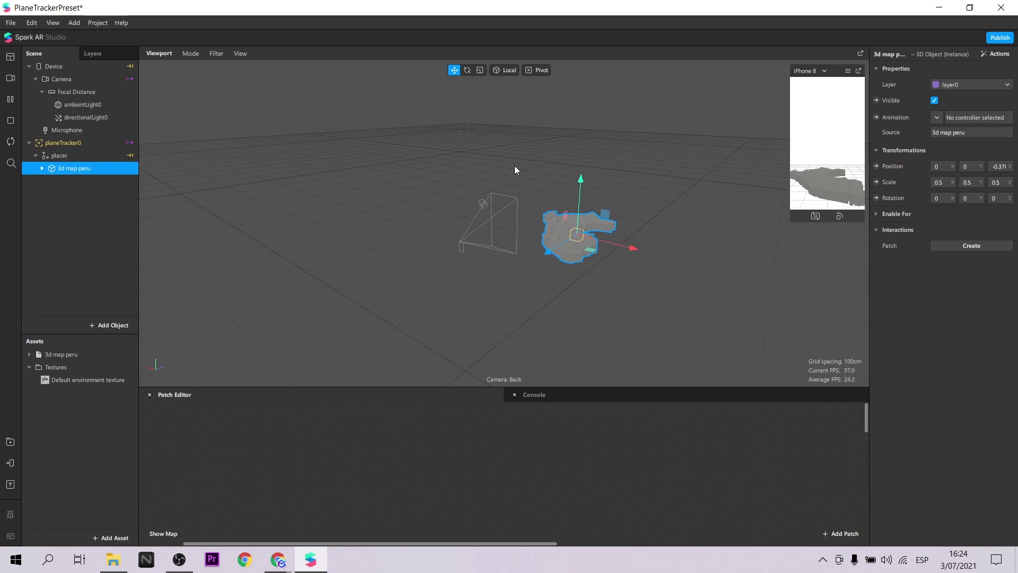
{"action": "left_click_drag", "start_coordinate": [567, 213], "coordinate": [552, 241]}
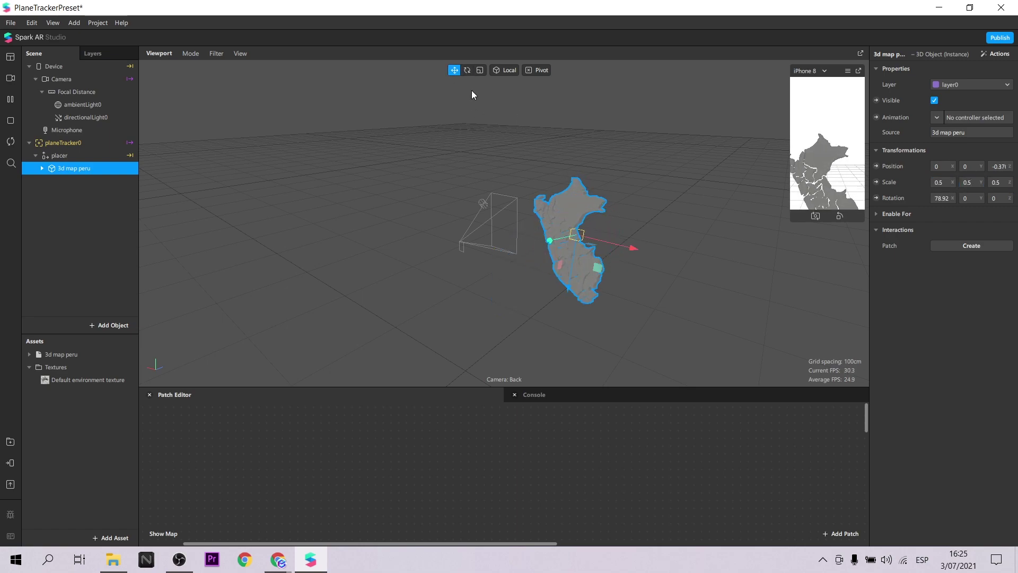
{"action": "left_click", "coordinate": [454, 70]}
{"action": "left_click_drag", "start_coordinate": [573, 284], "coordinate": [478, 85]}
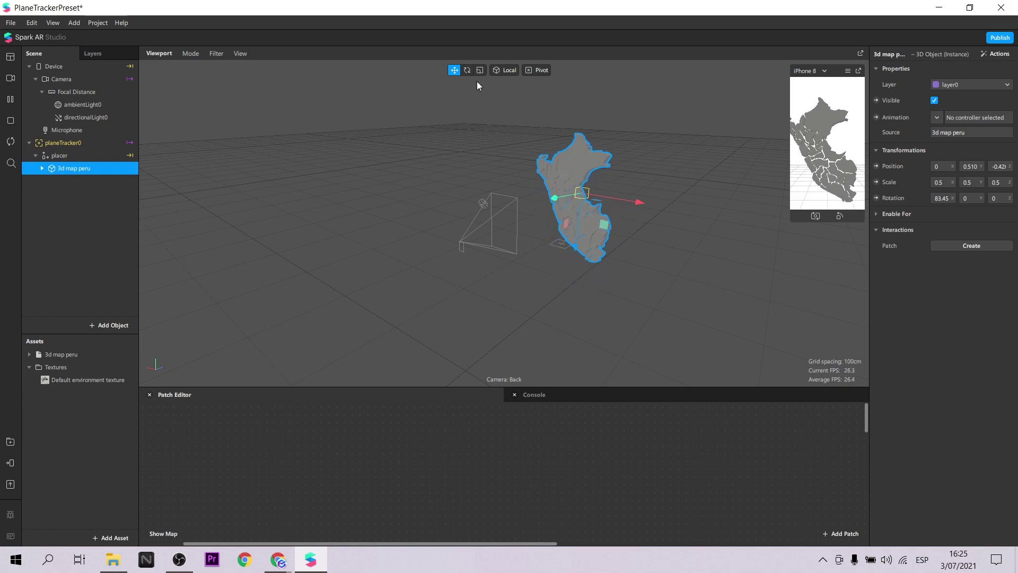
{"action": "left_click_drag", "start_coordinate": [618, 200], "coordinate": [627, 202]}
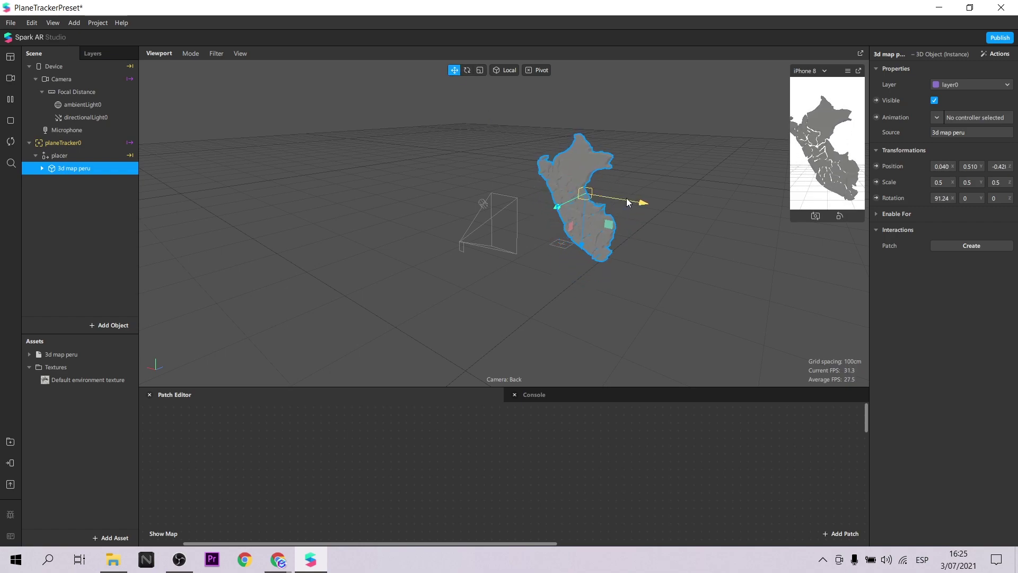
{"action": "middle_click_drag", "start_coordinate": [628, 202], "coordinate": [748, 306]}
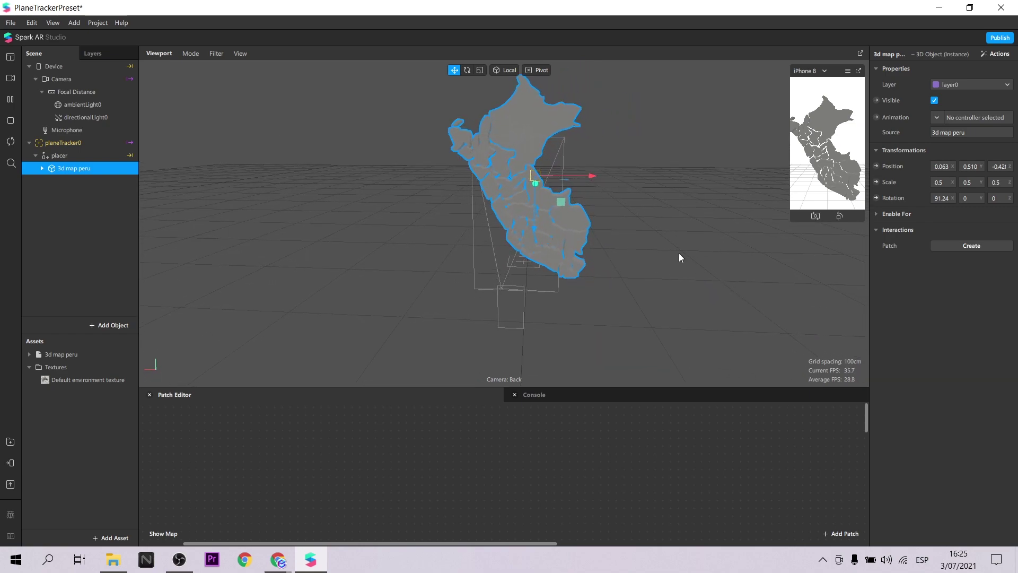
- Delete the imported light and camera inside 3d map peru
{"action": "left_click", "coordinate": [67, 206]}
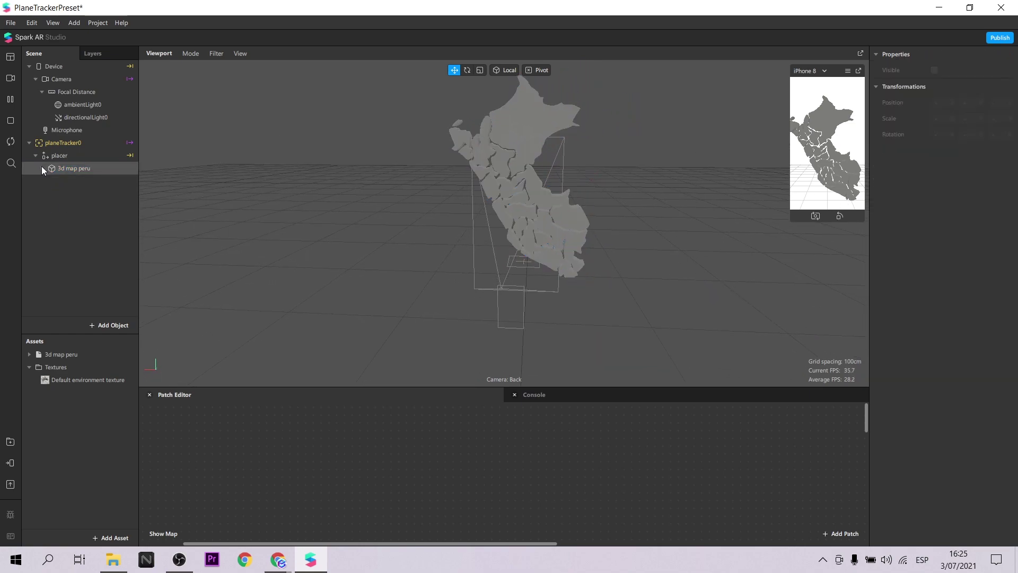
{"action": "left_click", "coordinate": [70, 193]}
{"action": "key", "text": "Delete"}
{"action": "key", "text": "Delete"}
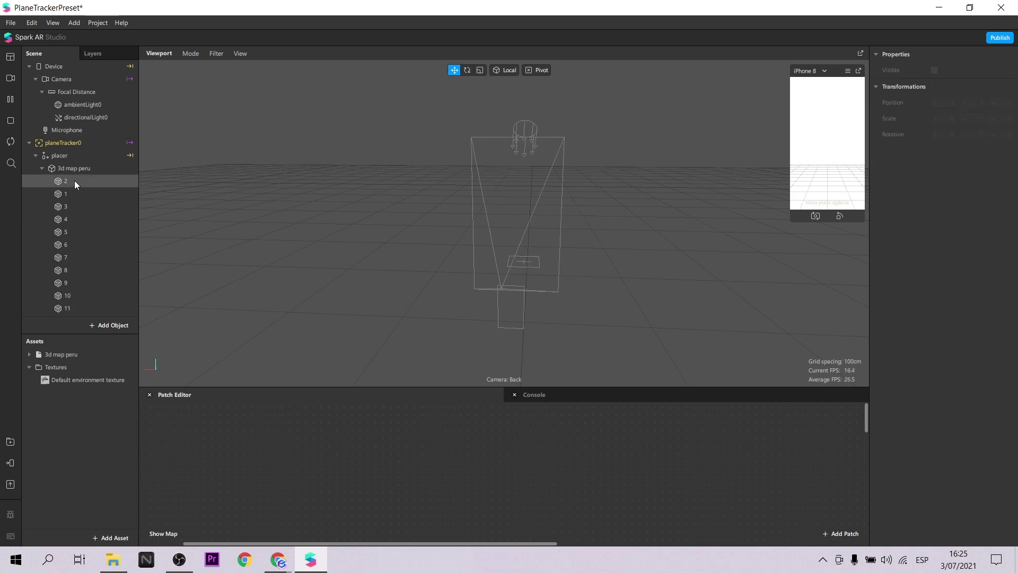
- Click through department meshes 2, 6, 9, 17 and 23, then reselect the map and mesh 2
{"action": "left_click", "coordinate": [74, 180]}
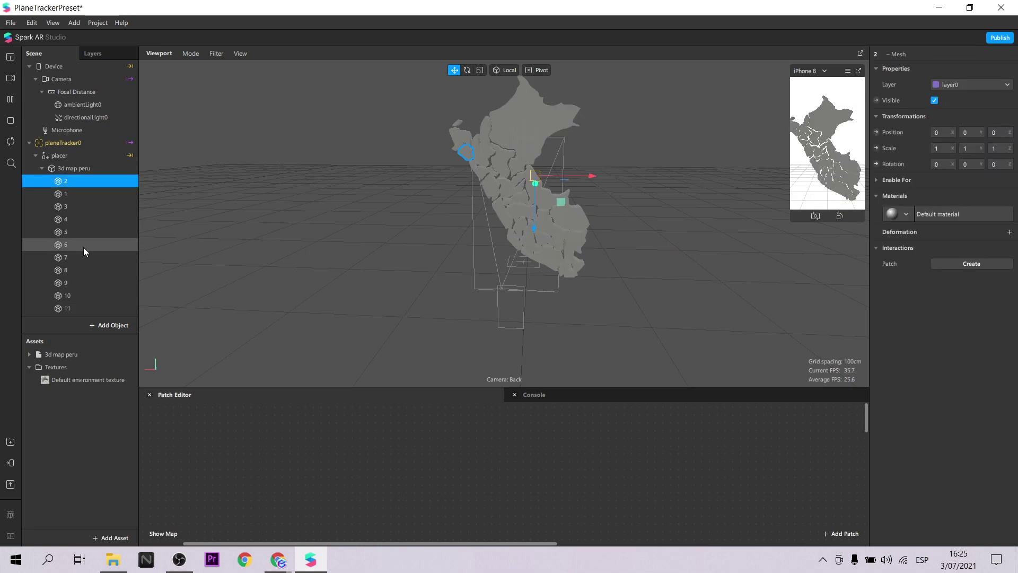
{"action": "left_click", "coordinate": [935, 101]}
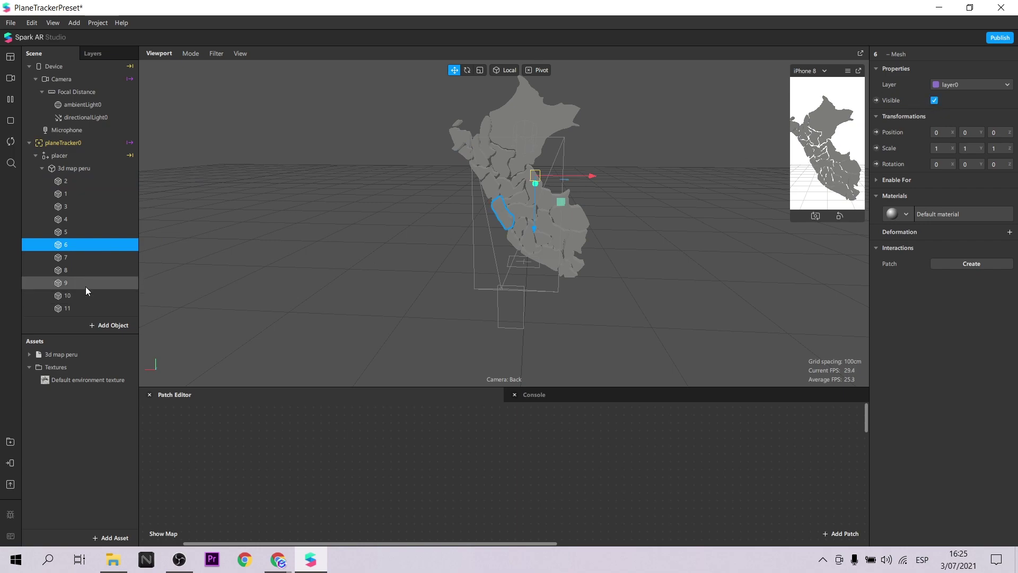
{"action": "left_click", "coordinate": [935, 100]}
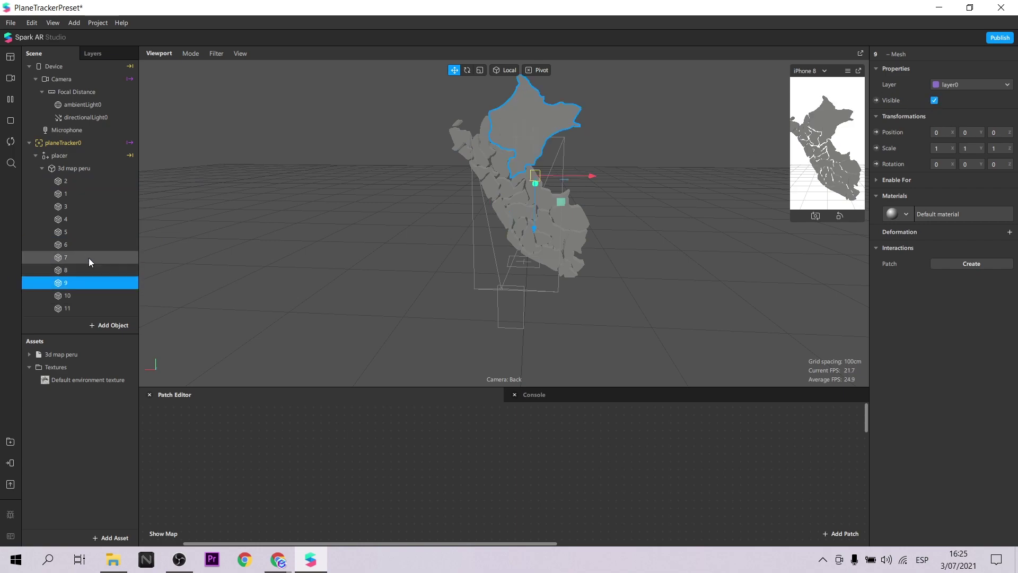
{"action": "scroll", "coordinate": [85, 257], "scroll_direction": "down", "scroll_amount": 3}
{"action": "scroll", "coordinate": [73, 267], "scroll_direction": "down", "scroll_amount": 2}
{"action": "left_click", "coordinate": [73, 266]}
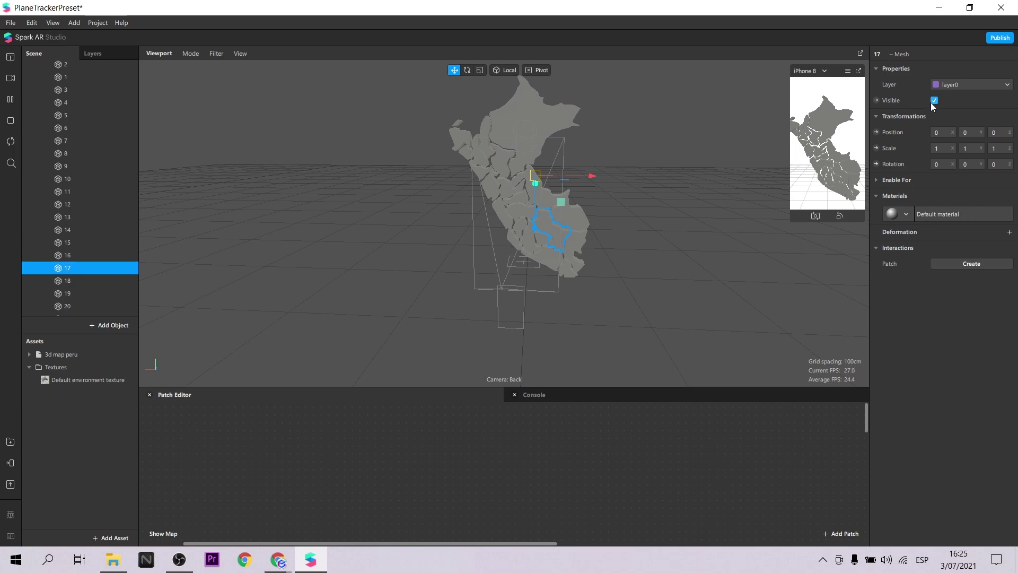
{"action": "scroll", "coordinate": [98, 295], "scroll_direction": "down", "scroll_amount": 2}
{"action": "left_click", "coordinate": [98, 297]}
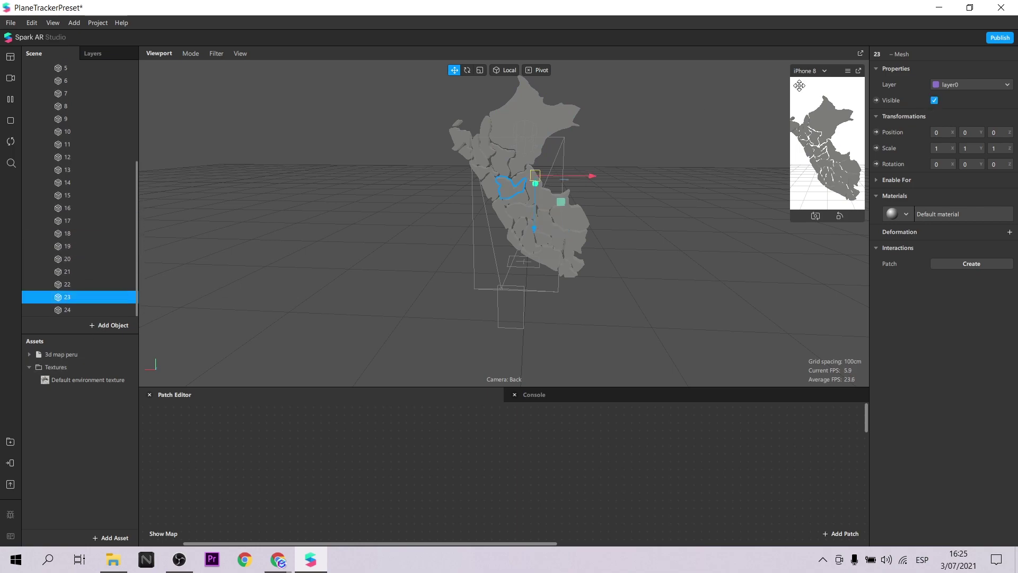
{"action": "left_click", "coordinate": [935, 100]}
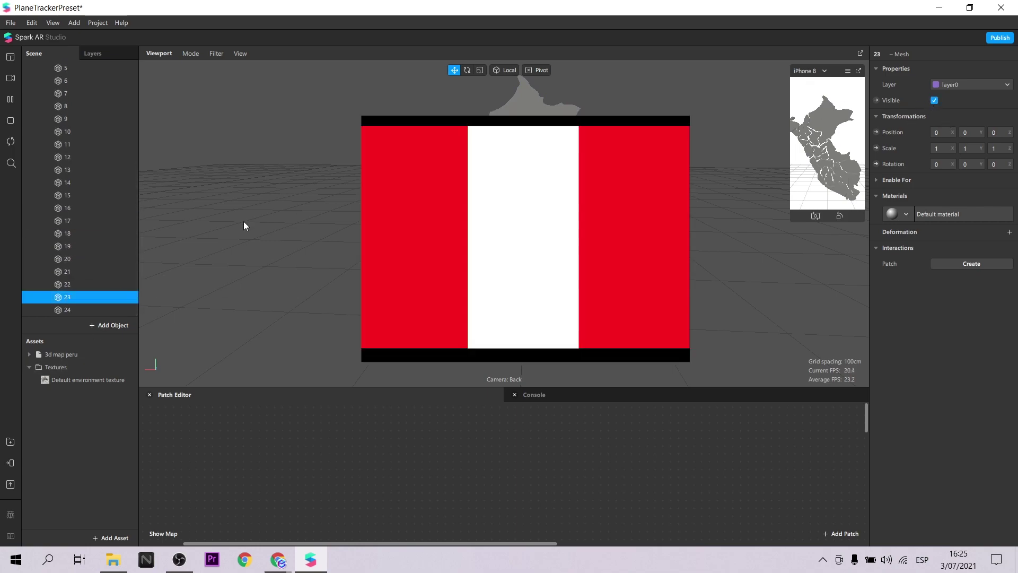
{"action": "scroll", "coordinate": [90, 202], "scroll_direction": "up", "scroll_amount": 2}
{"action": "scroll", "coordinate": [88, 206], "scroll_direction": "up", "scroll_amount": 1}
{"action": "scroll", "coordinate": [89, 211], "scroll_direction": "up", "scroll_amount": 1}
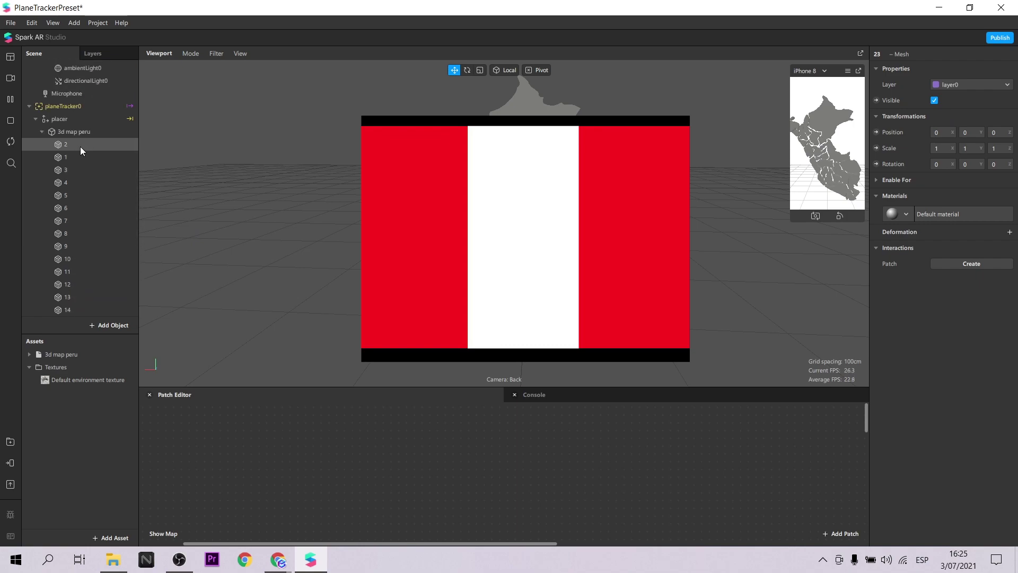
{"action": "left_click", "coordinate": [93, 130]}
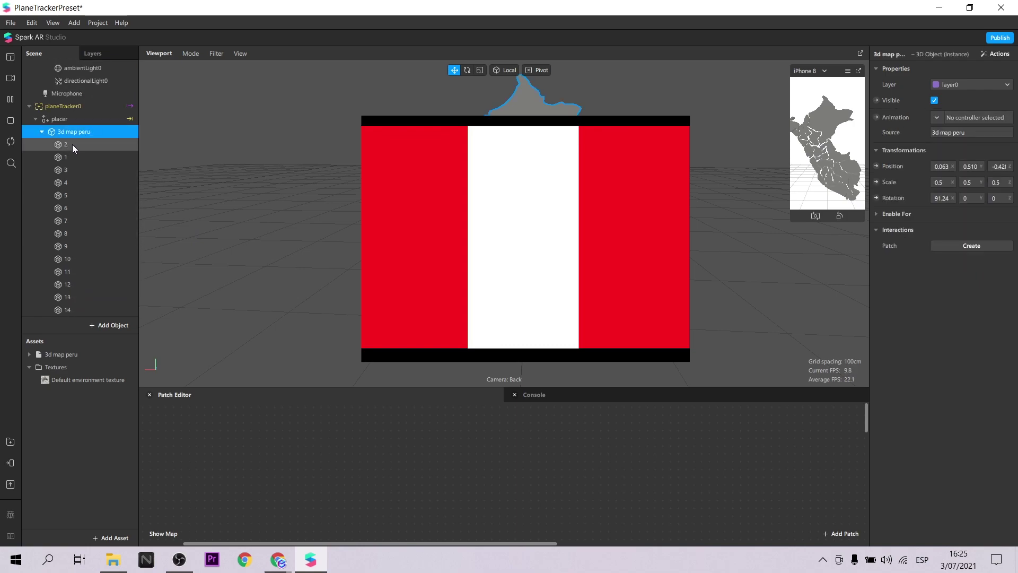
{"action": "left_click", "coordinate": [72, 144]}
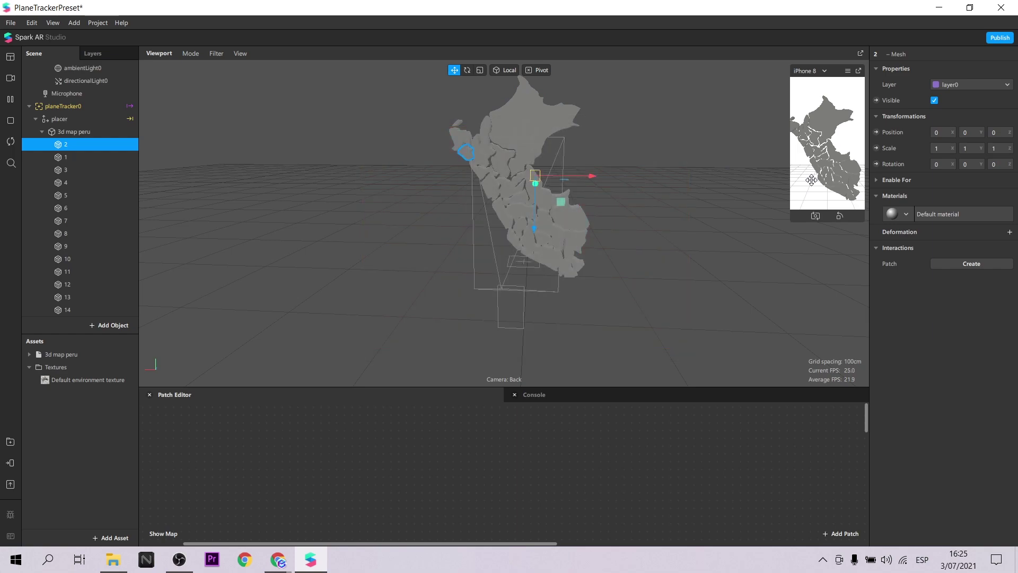
- Create a new material on mesh 2 named rojo with a pure red diffuse colour
{"action": "left_click", "coordinate": [905, 213]}
{"action": "left_click", "coordinate": [931, 247]}
{"action": "double_click", "coordinate": [79, 380]}
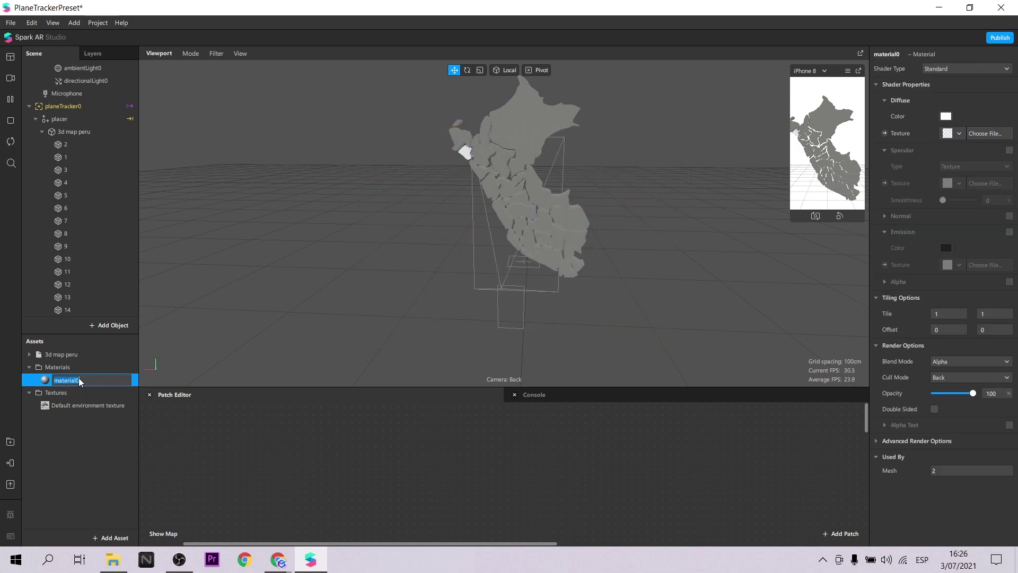
{"action": "type", "text": "rojo"}
{"action": "key", "text": "Return"}
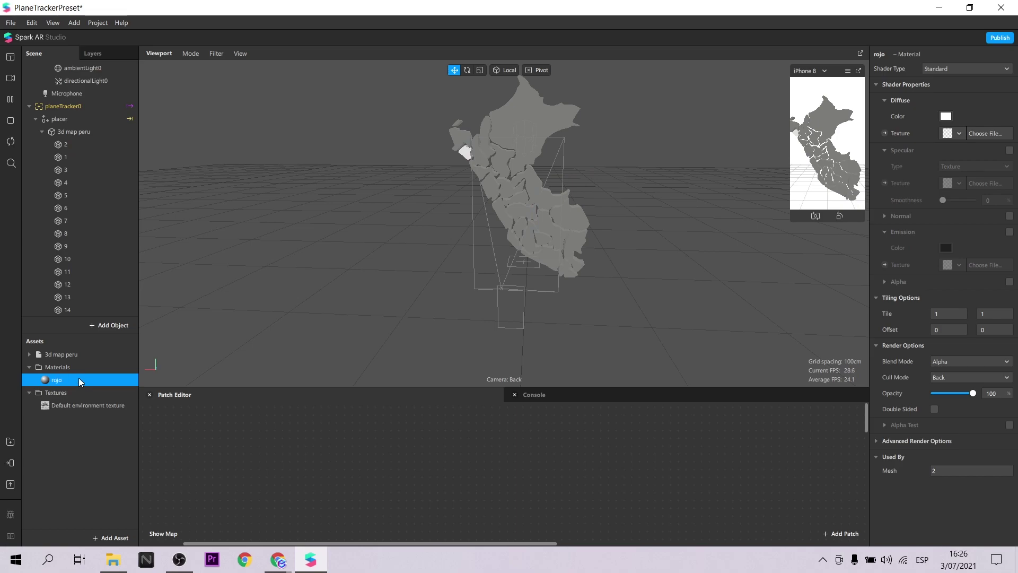
{"action": "left_click", "coordinate": [946, 116]}
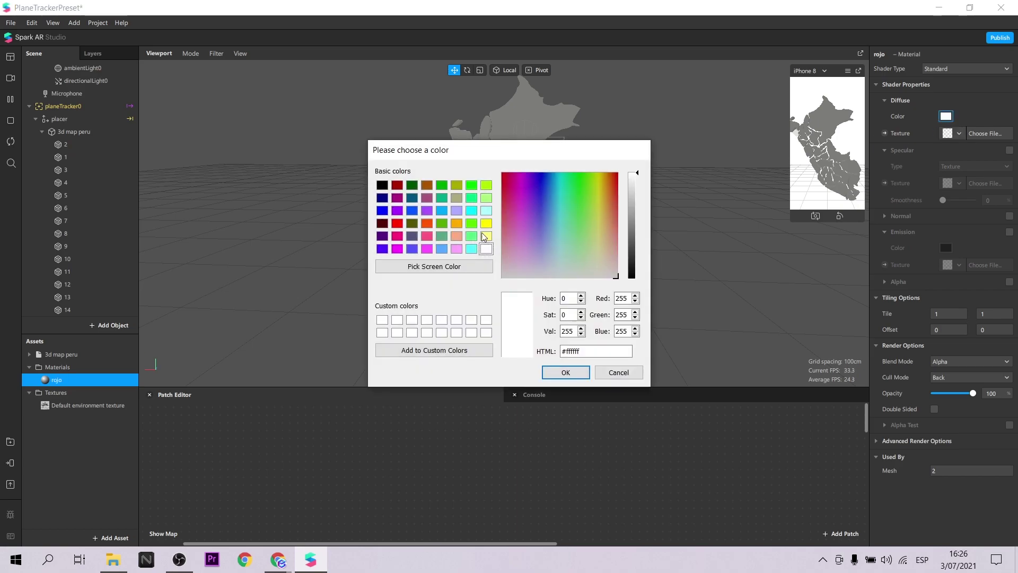
{"action": "left_click", "coordinate": [398, 224]}
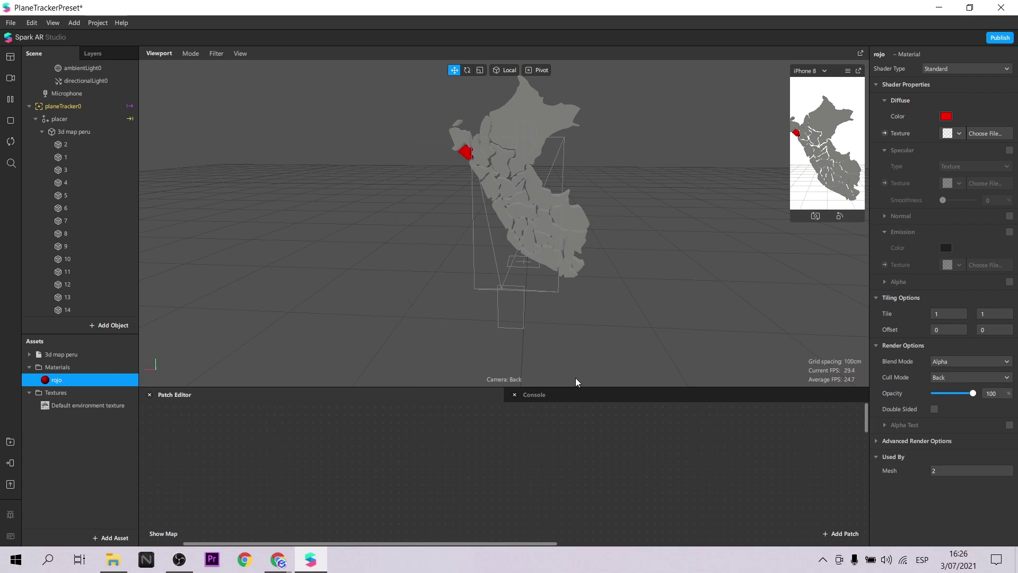
- Apply the rojo material to mesh 1, mesh 4 and the next coastal department
{"action": "left_click", "coordinate": [66, 157]}
{"action": "left_click", "coordinate": [885, 213]}
{"action": "left_click", "coordinate": [944, 246]}
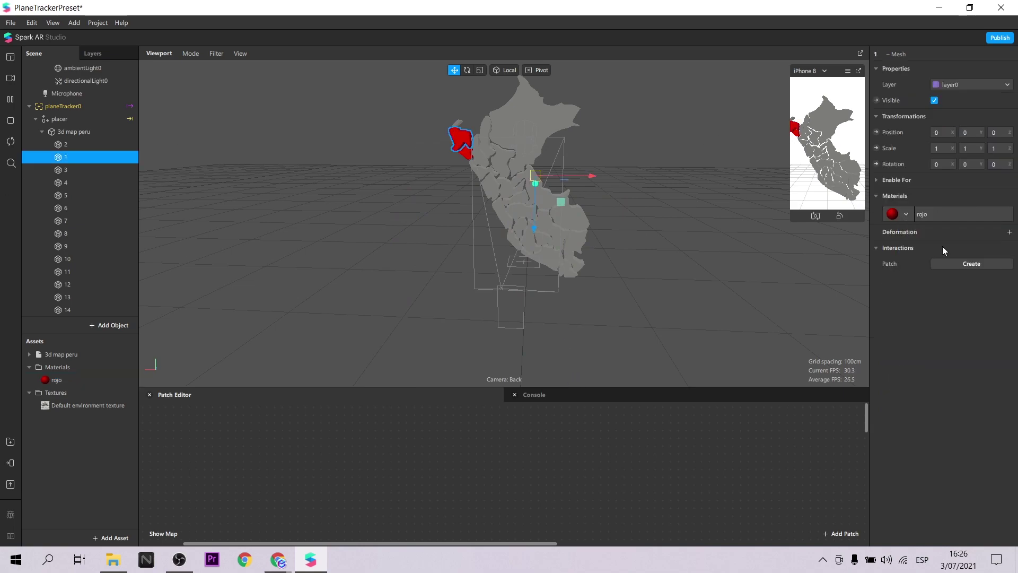
{"action": "left_click", "coordinate": [906, 213]}
{"action": "left_click", "coordinate": [467, 159]}
{"action": "scroll", "coordinate": [438, 173], "scroll_direction": "up", "scroll_amount": 3}
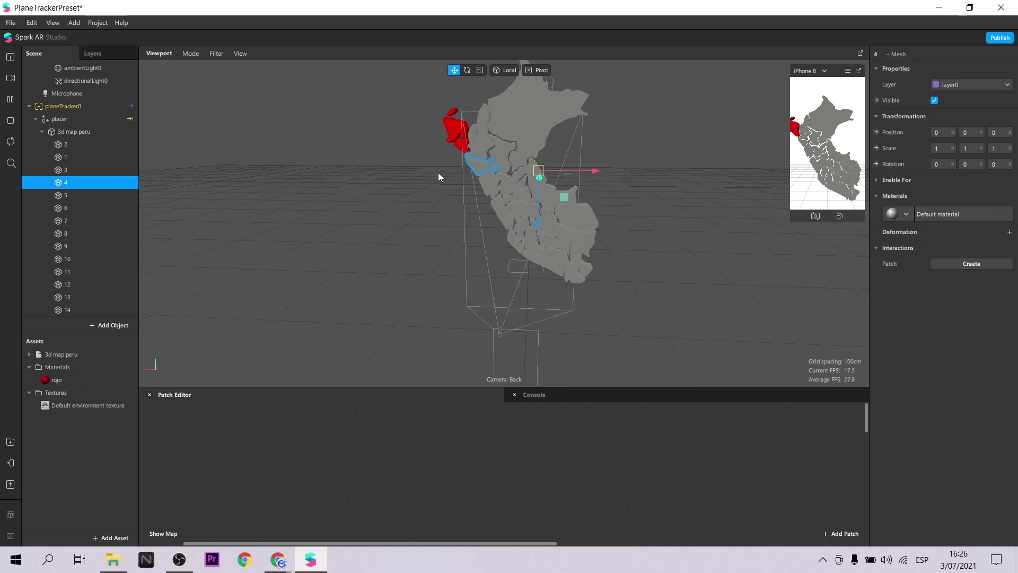
{"action": "left_click", "coordinate": [524, 218]}
{"action": "left_click", "coordinate": [906, 214]}
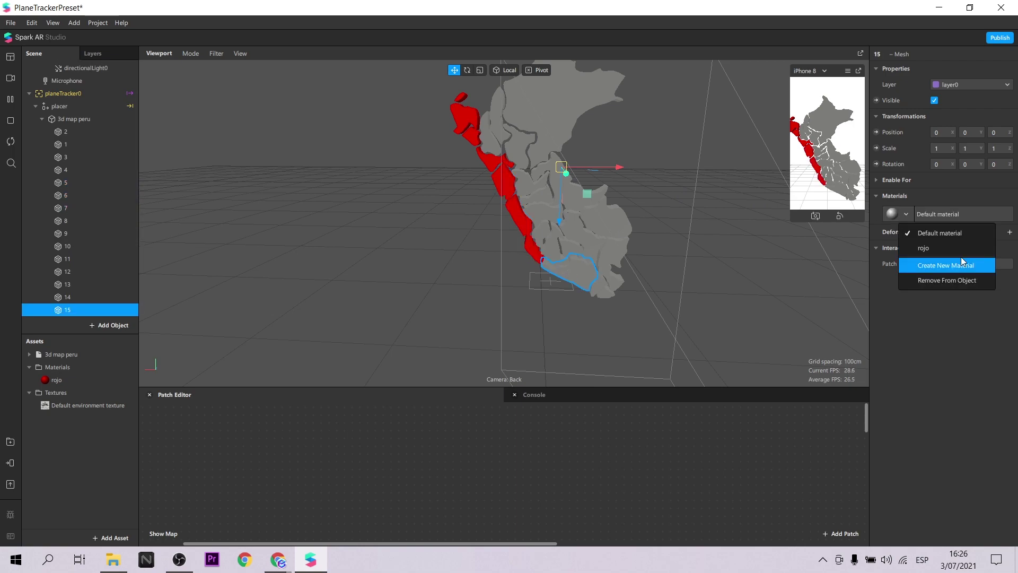
{"action": "left_click", "coordinate": [908, 248]}
- Apply rojo to a southern coastal department and eastern mesh 9, then select mesh 11
{"action": "left_click", "coordinate": [554, 246]}
{"action": "left_click", "coordinate": [907, 214]}
{"action": "left_click", "coordinate": [908, 248]}
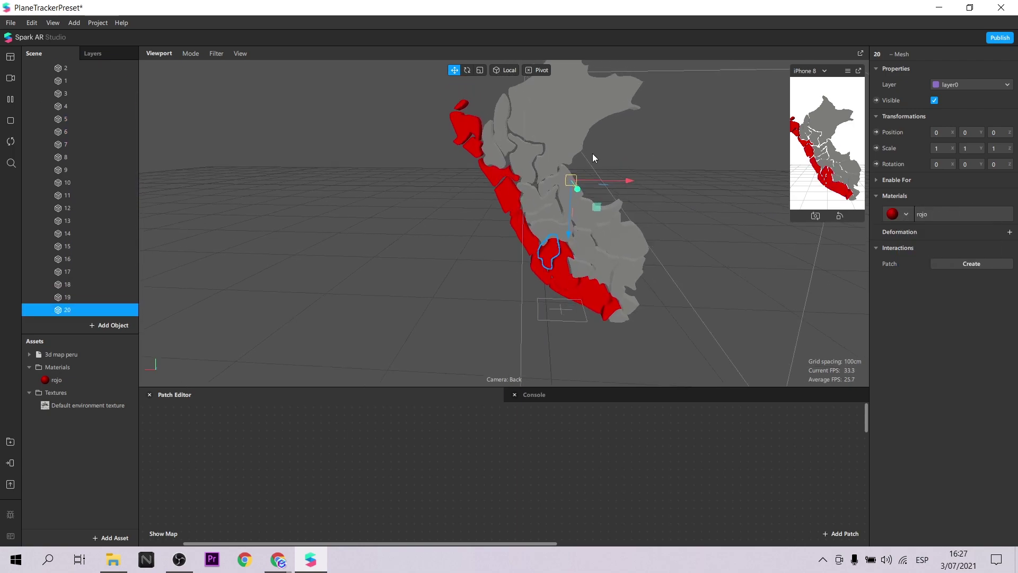
{"action": "left_click", "coordinate": [573, 149]}
{"action": "left_click", "coordinate": [617, 237]}
{"action": "scroll", "coordinate": [616, 237], "scroll_direction": "up", "scroll_amount": 2}
{"action": "left_click", "coordinate": [624, 317]}
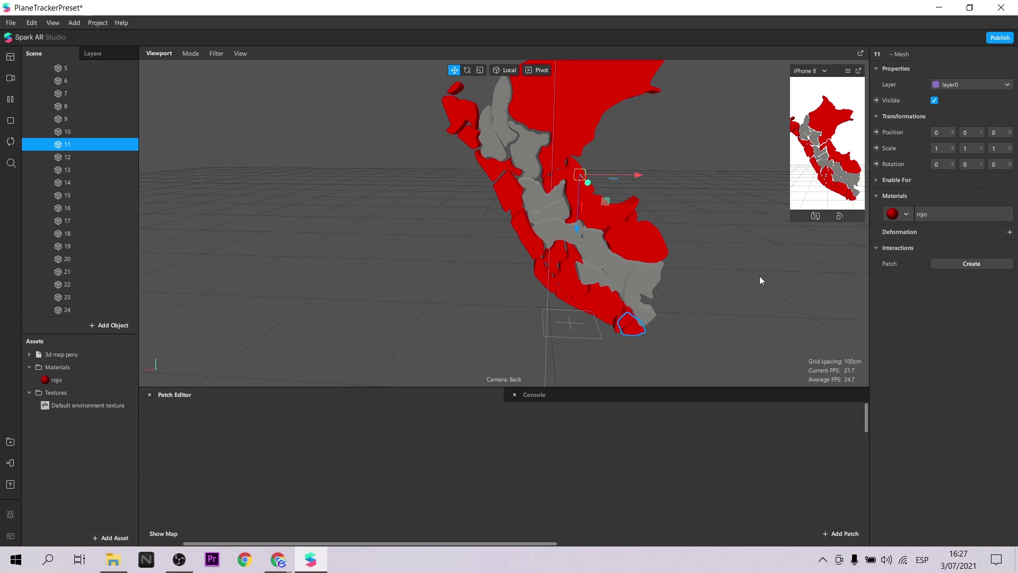
- Apply the white blanco material to mesh 8, mesh 21 and the other grey departments
{"action": "left_click", "coordinate": [78, 395]}
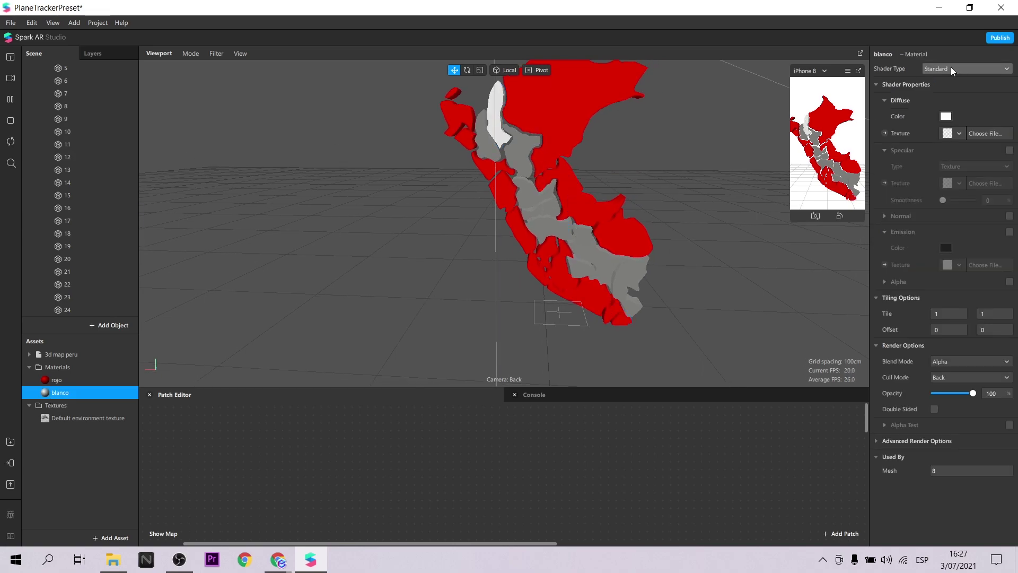
{"action": "left_click", "coordinate": [528, 157]}
{"action": "left_click", "coordinate": [906, 214]}
{"action": "left_click", "coordinate": [926, 262]}
{"action": "left_click", "coordinate": [549, 228]}
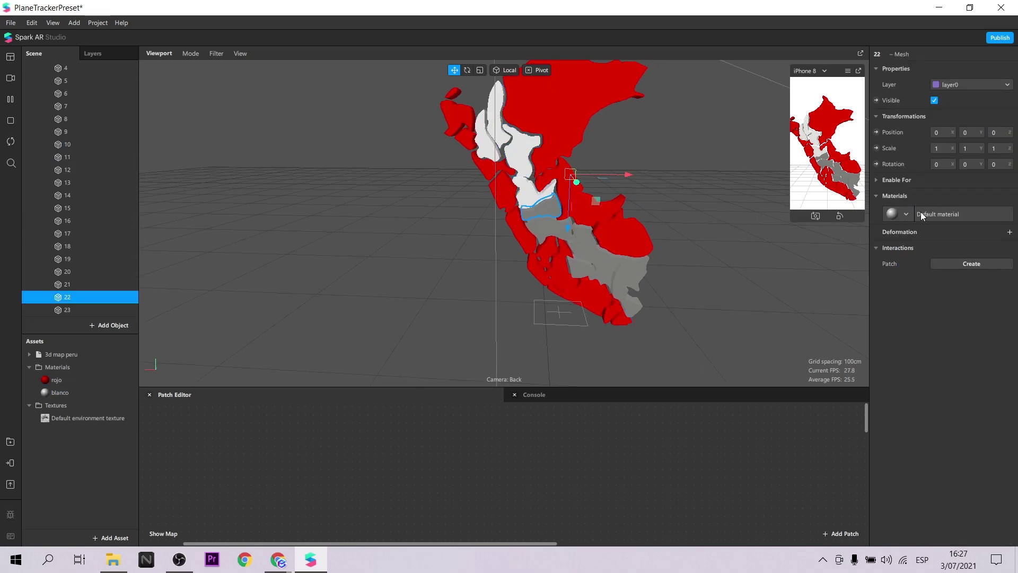
{"action": "left_click", "coordinate": [907, 214]}
{"action": "left_click", "coordinate": [921, 263]}
{"action": "left_click", "coordinate": [595, 255]}
{"action": "left_click", "coordinate": [907, 213]}
{"action": "left_click", "coordinate": [925, 262]}
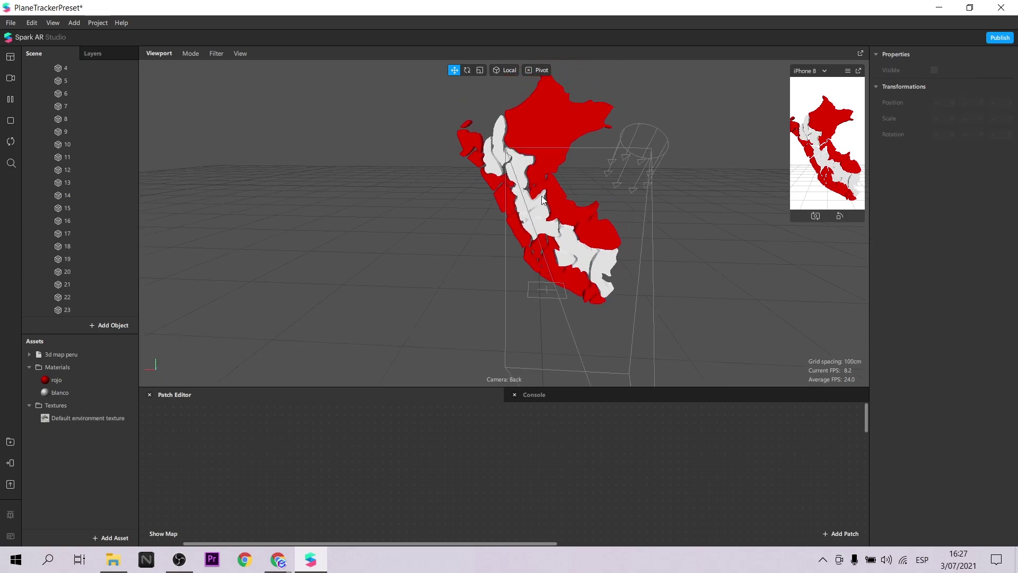
- Orbit and zoom around the red-and-white map, selecting mesh 17 to check it
{"action": "mouse_move", "coordinate": [663, 212]}
{"action": "left_mouse_down"}
{"action": "mouse_move", "coordinate": [514, 187]}
{"action": "mouse_move", "coordinate": [359, 330]}
{"action": "mouse_move", "coordinate": [580, 208]}
{"action": "mouse_move", "coordinate": [364, 311]}
{"action": "mouse_move", "coordinate": [534, 333]}
{"action": "mouse_move", "coordinate": [587, 250]}
{"action": "mouse_move", "coordinate": [568, 261]}
{"action": "mouse_move", "coordinate": [555, 202]}
{"action": "mouse_move", "coordinate": [567, 158]}
{"action": "mouse_move", "coordinate": [587, 159]}
{"action": "left_mouse_up"}
{"action": "scroll", "coordinate": [587, 159], "scroll_direction": "up", "scroll_amount": 3}
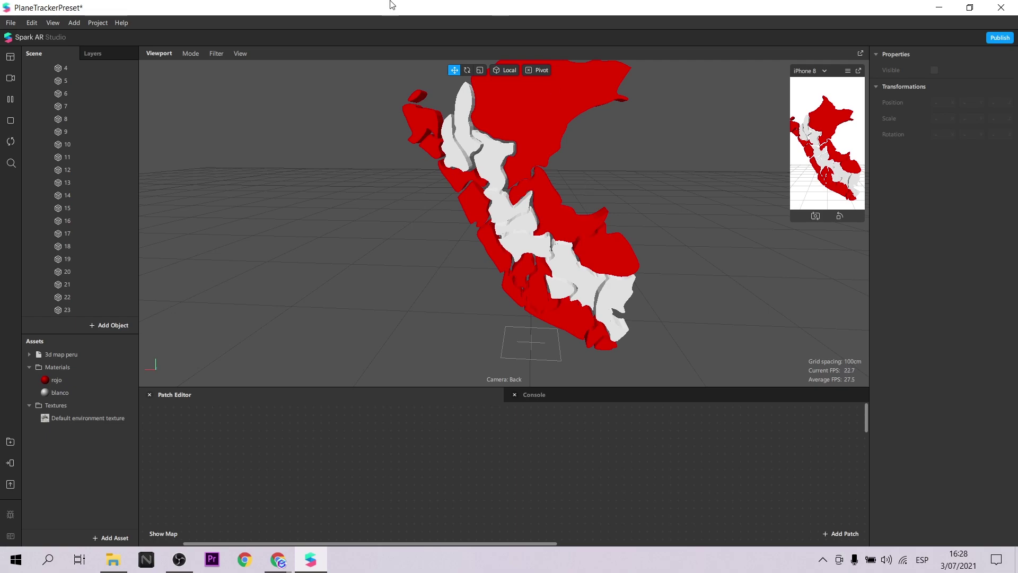
{"action": "left_click", "coordinate": [67, 234]}
{"action": "mouse_move", "coordinate": [670, 280]}
{"action": "left_mouse_down"}
{"action": "mouse_move", "coordinate": [534, 264]}
{"action": "mouse_move", "coordinate": [557, 237]}
{"action": "left_mouse_up"}
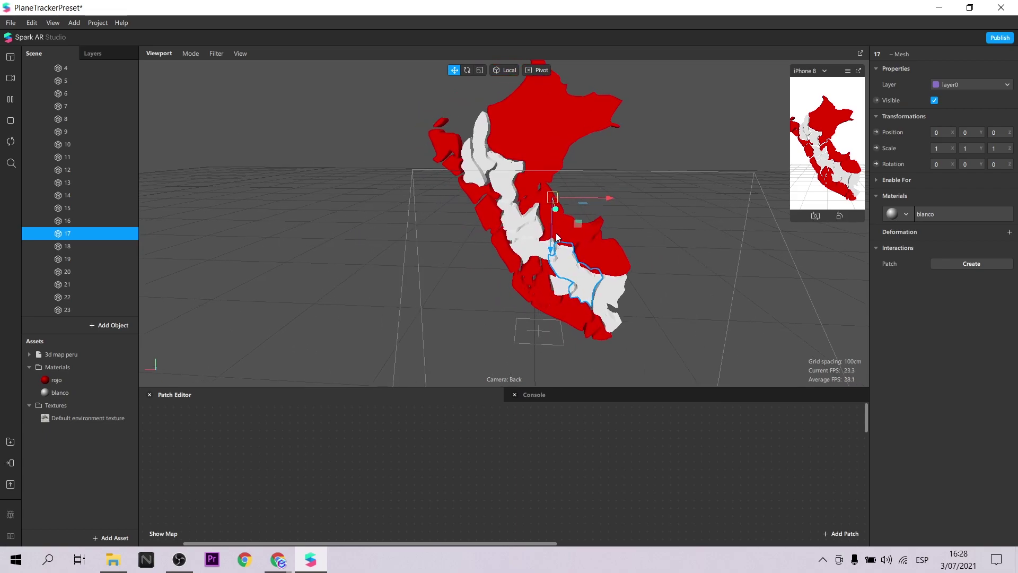
{"action": "mouse_move", "coordinate": [502, 86]}
{"action": "left_mouse_down"}
{"action": "mouse_move", "coordinate": [587, 237]}
{"action": "mouse_move", "coordinate": [552, 267]}
{"action": "mouse_move", "coordinate": [529, 263]}
{"action": "left_mouse_up"}
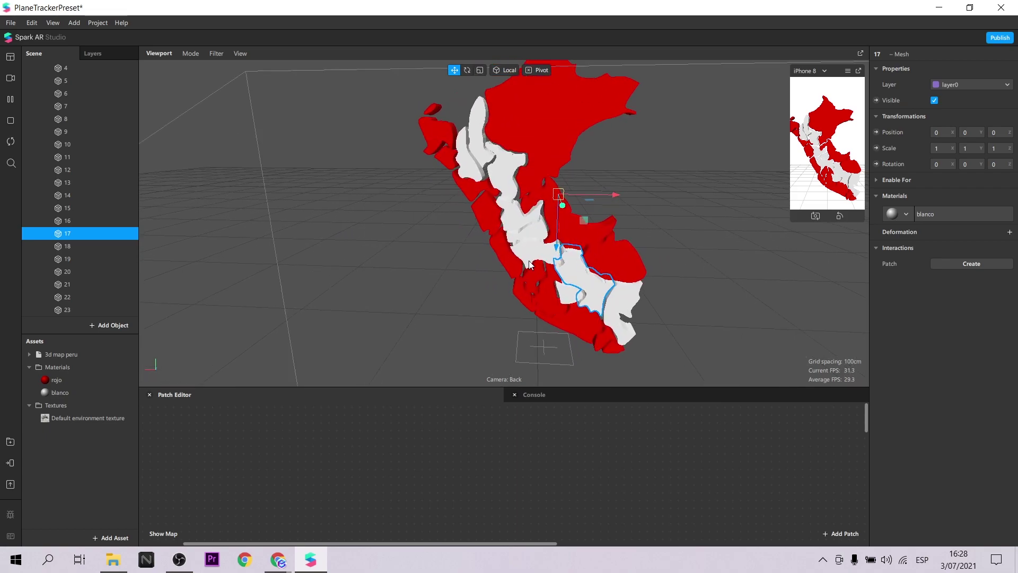
- Add a null object, nullObject0, under the Peru map object
{"action": "left_click", "coordinate": [512, 262]}
{"action": "left_click", "coordinate": [594, 289]}
{"action": "scroll", "coordinate": [74, 201], "scroll_direction": "up", "scroll_amount": 2}
{"action": "scroll", "coordinate": [74, 202], "scroll_direction": "up", "scroll_amount": 1}
{"action": "left_click", "coordinate": [74, 101]}
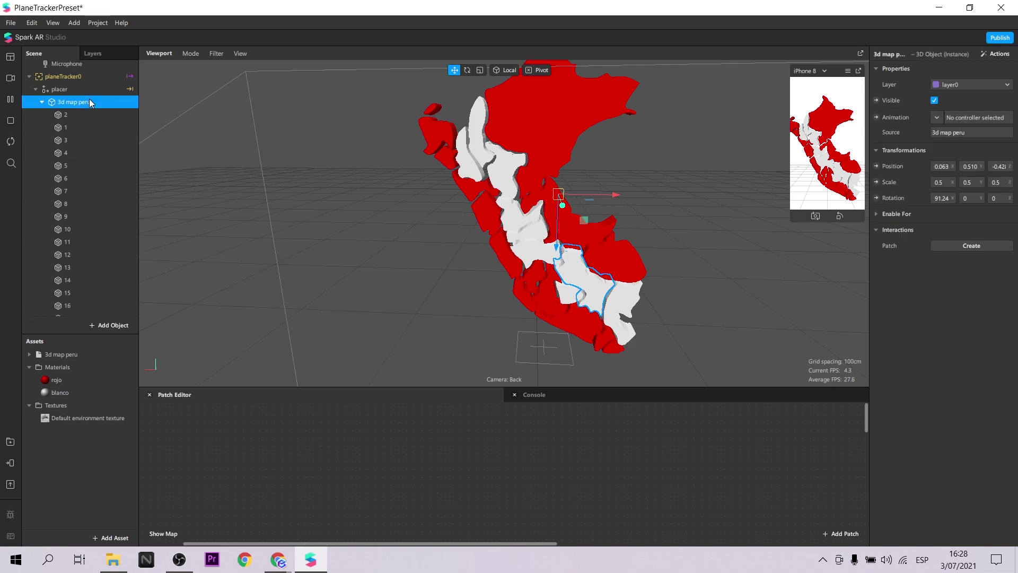
{"action": "right_click", "coordinate": [89, 102]}
{"action": "mouse_move", "coordinate": [139, 115]}
{"action": "left_click", "coordinate": [233, 184]}
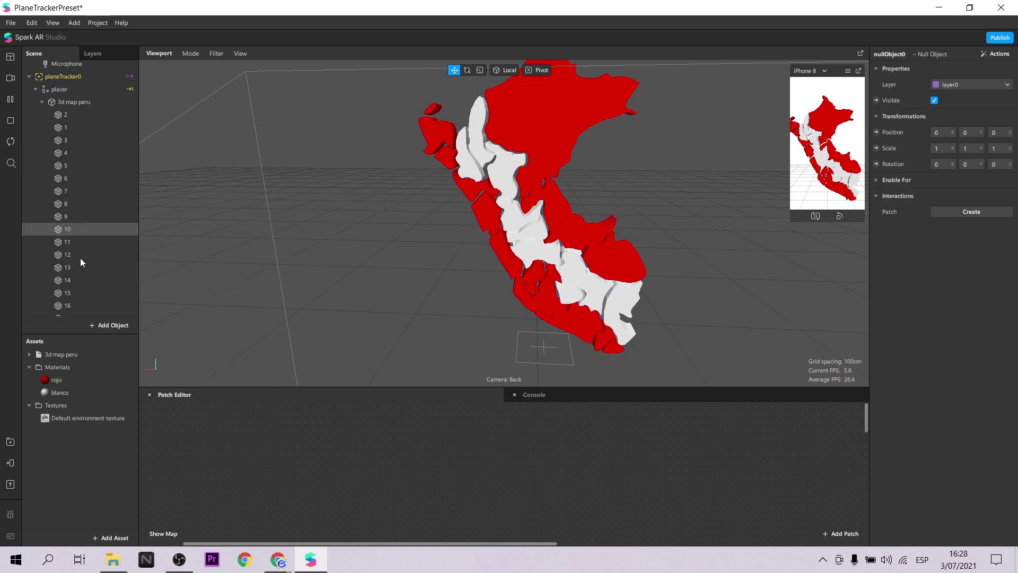
- Move department piece 17 into nullObject0, breaking its master link
{"action": "scroll", "coordinate": [67, 275], "scroll_direction": "down", "scroll_amount": 2}
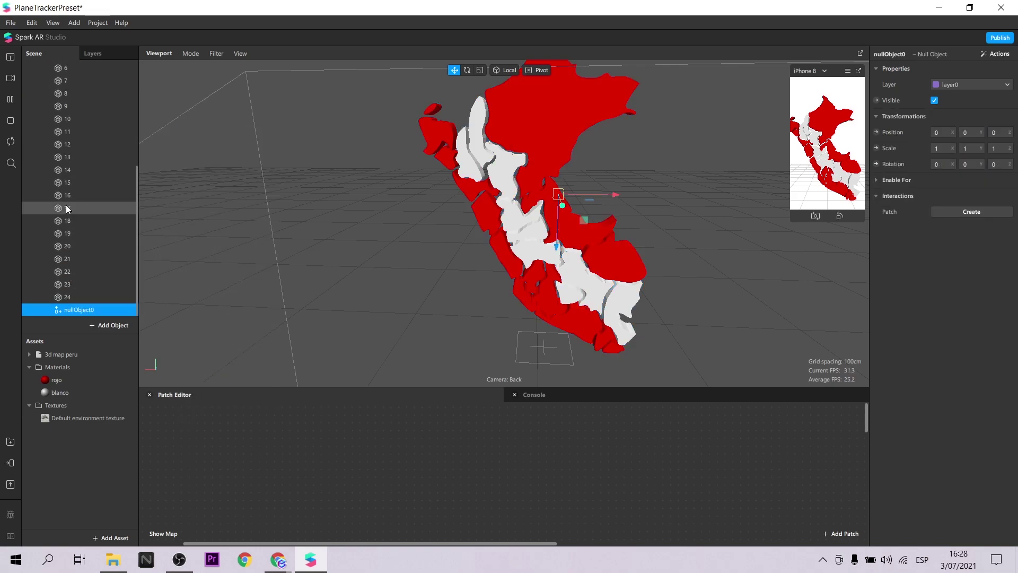
{"action": "left_click_drag", "start_coordinate": [67, 208], "coordinate": [93, 314]}
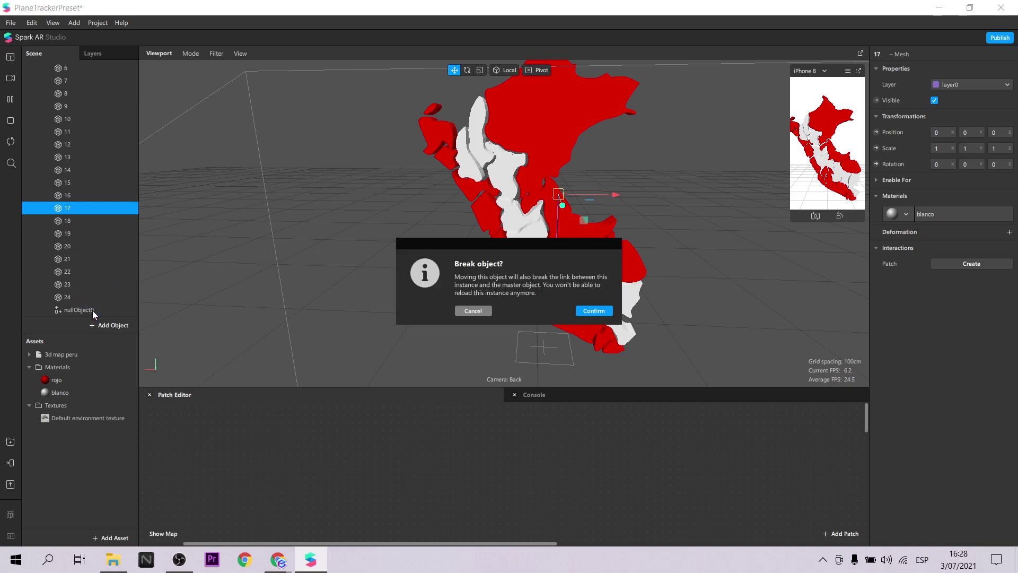
{"action": "left_click", "coordinate": [603, 313]}
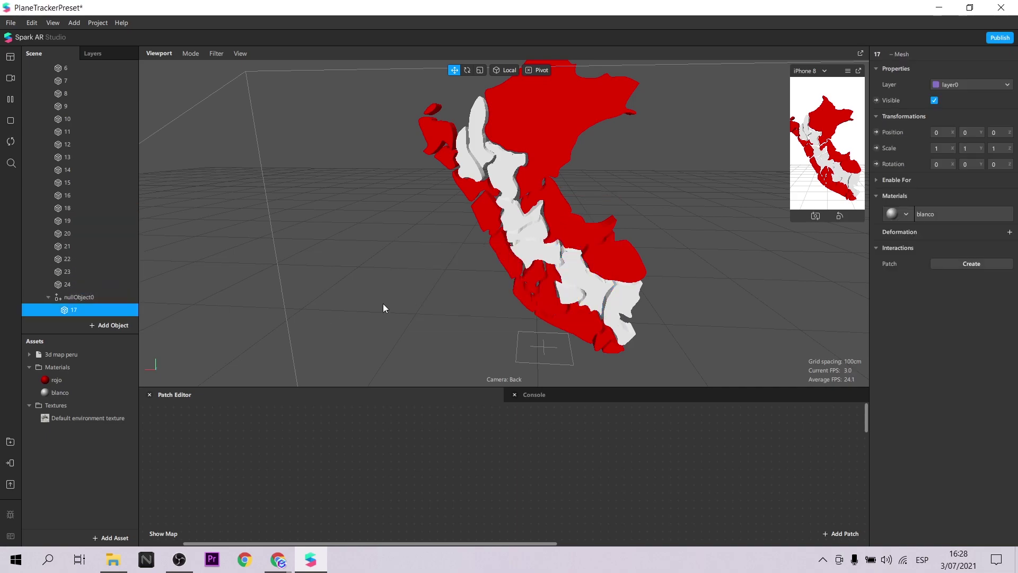
{"action": "left_click", "coordinate": [81, 298]}
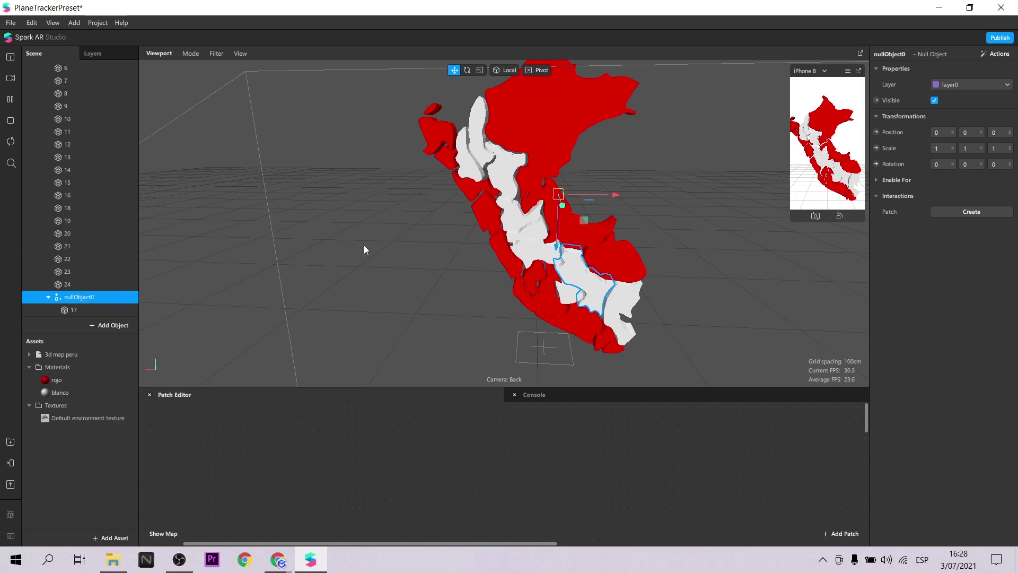
- Add a Float animation preset to nullObject0
{"action": "left_click", "coordinate": [996, 54]}
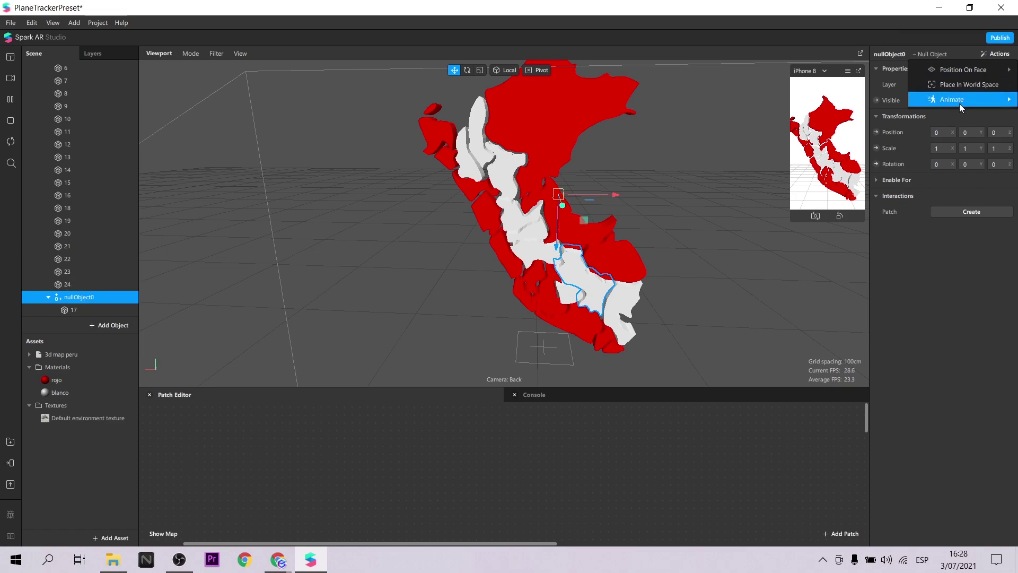
{"action": "mouse_move", "coordinate": [959, 98]}
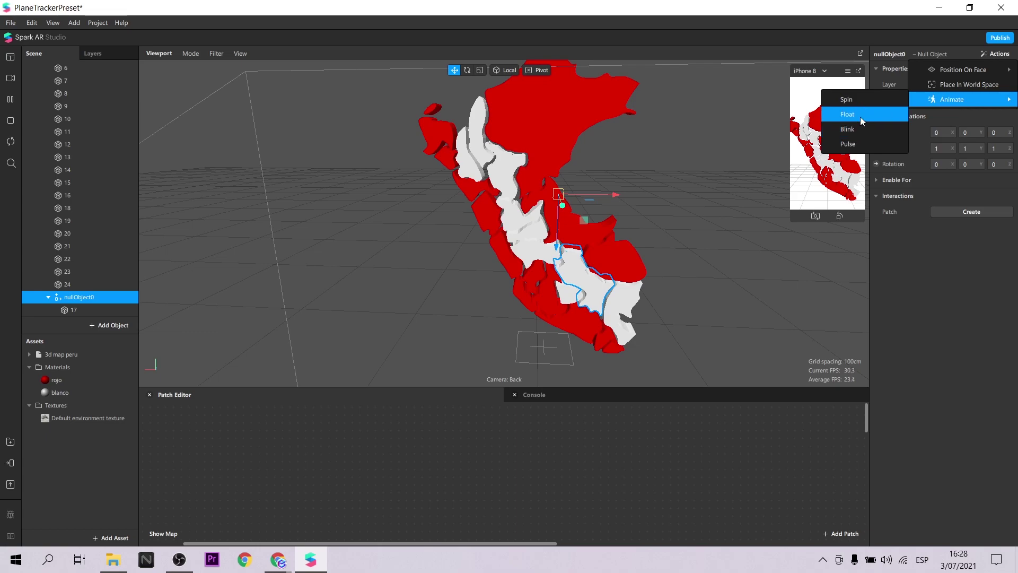
{"action": "left_click", "coordinate": [861, 120]}
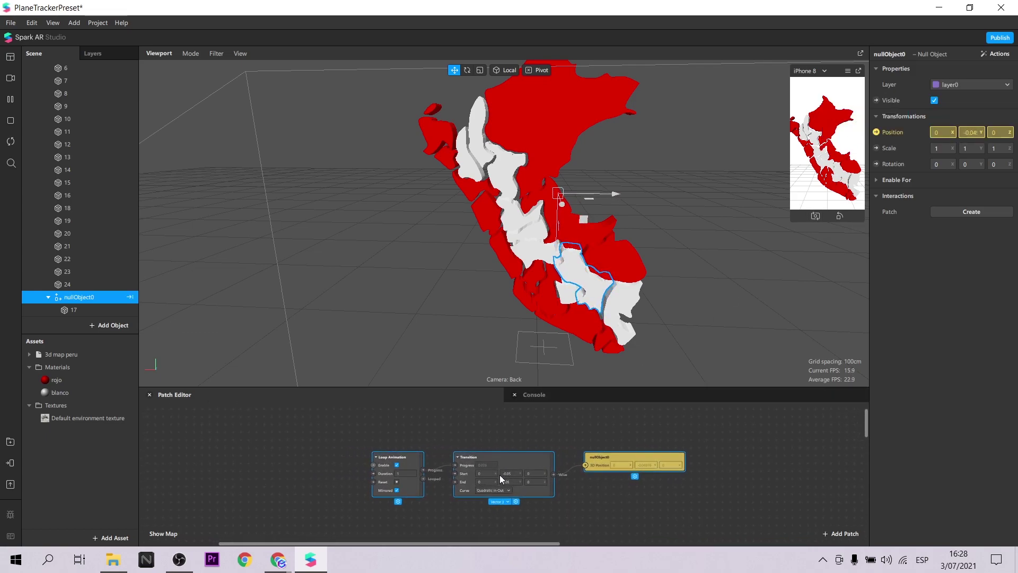
{"action": "scroll", "coordinate": [504, 478], "scroll_direction": "up", "scroll_amount": 3}
{"action": "scroll", "coordinate": [516, 447], "scroll_direction": "down", "scroll_amount": 4}
{"action": "scroll", "coordinate": [326, 451], "scroll_direction": "up", "scroll_amount": 2}
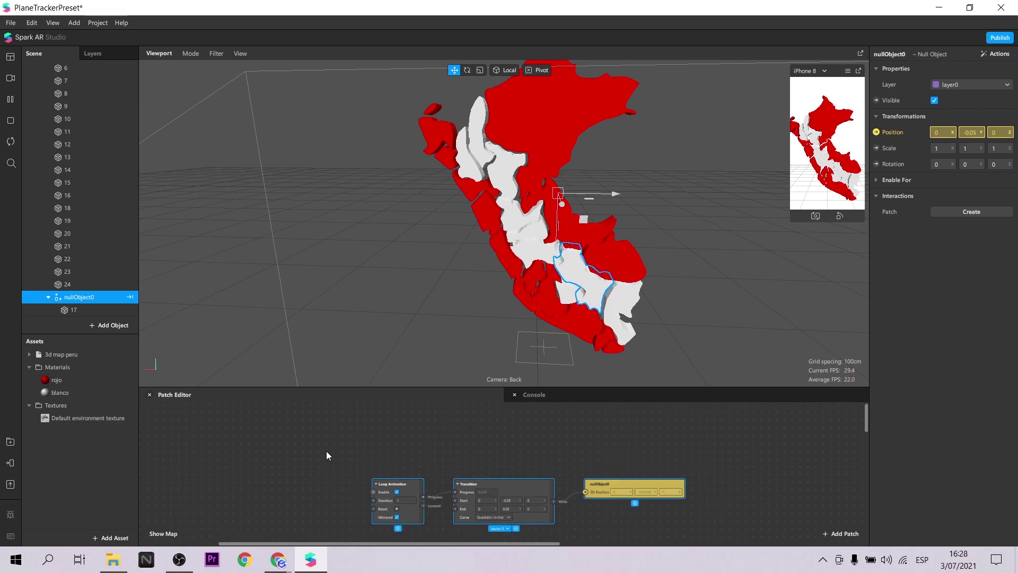
{"action": "scroll", "coordinate": [658, 438], "scroll_direction": "up", "scroll_amount": 1}
{"action": "scroll", "coordinate": [648, 418], "scroll_direction": "up", "scroll_amount": 1}
{"action": "scroll", "coordinate": [629, 434], "scroll_direction": "up", "scroll_amount": 1}
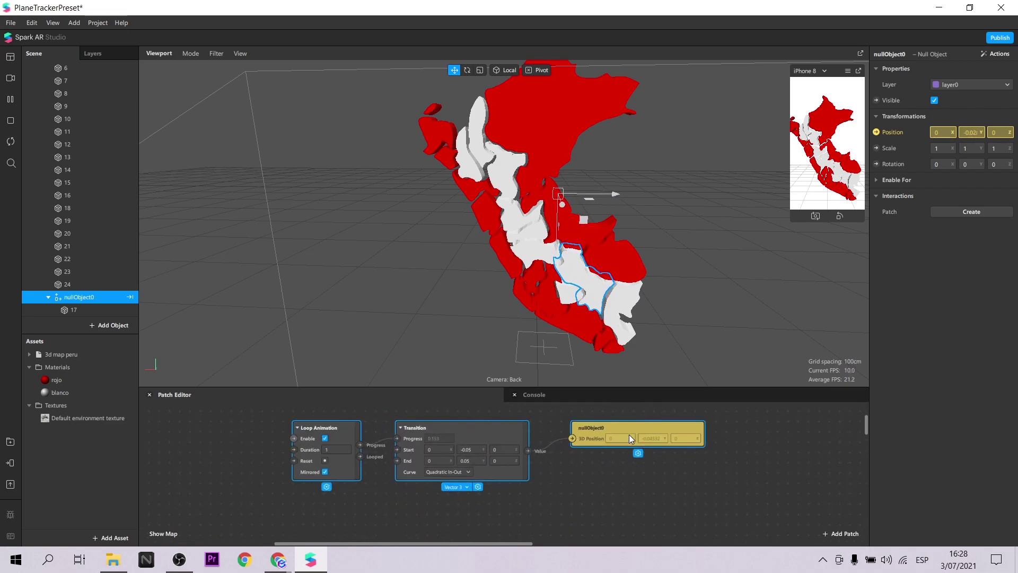
{"action": "scroll", "coordinate": [630, 438], "scroll_direction": "up", "scroll_amount": 1}
- Set the Loop Animation duration to 2 and the Transition end Y to 2
{"action": "double_click", "coordinate": [288, 460]}
{"action": "type", "text": "2"}
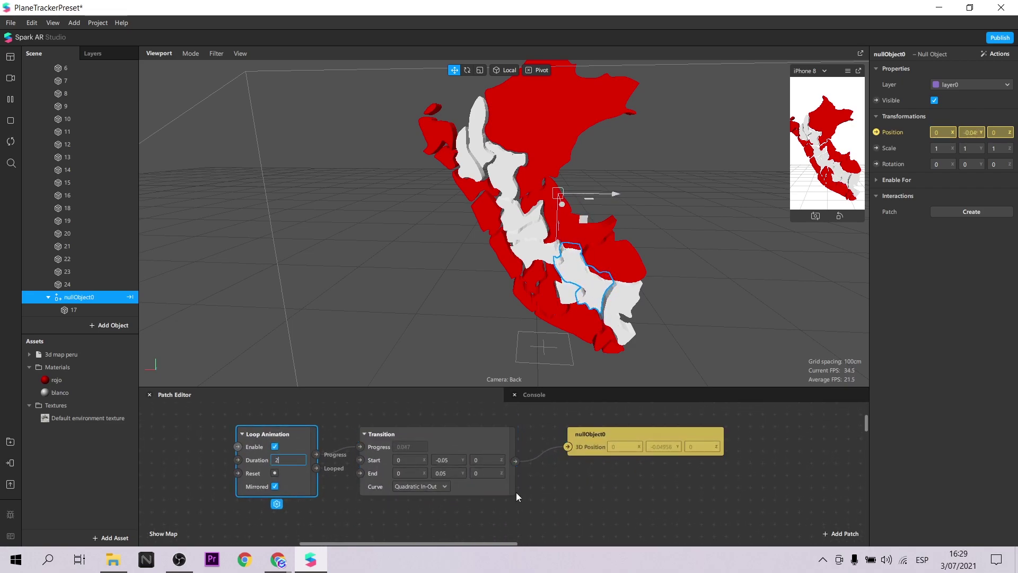
{"action": "left_click", "coordinate": [516, 496]}
{"action": "double_click", "coordinate": [454, 474]}
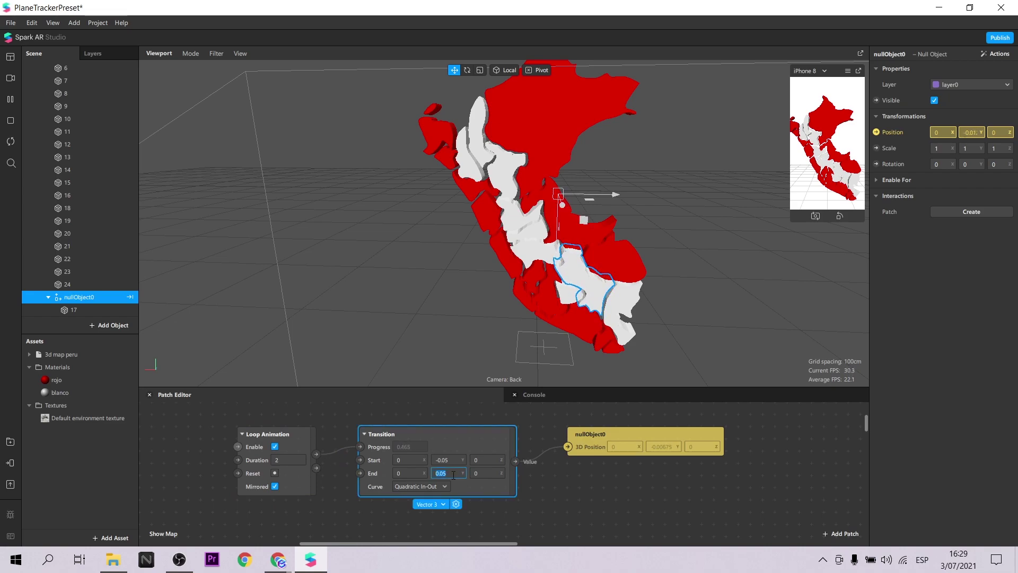
{"action": "type", "text": "2"}
{"action": "left_click", "coordinate": [561, 489]}
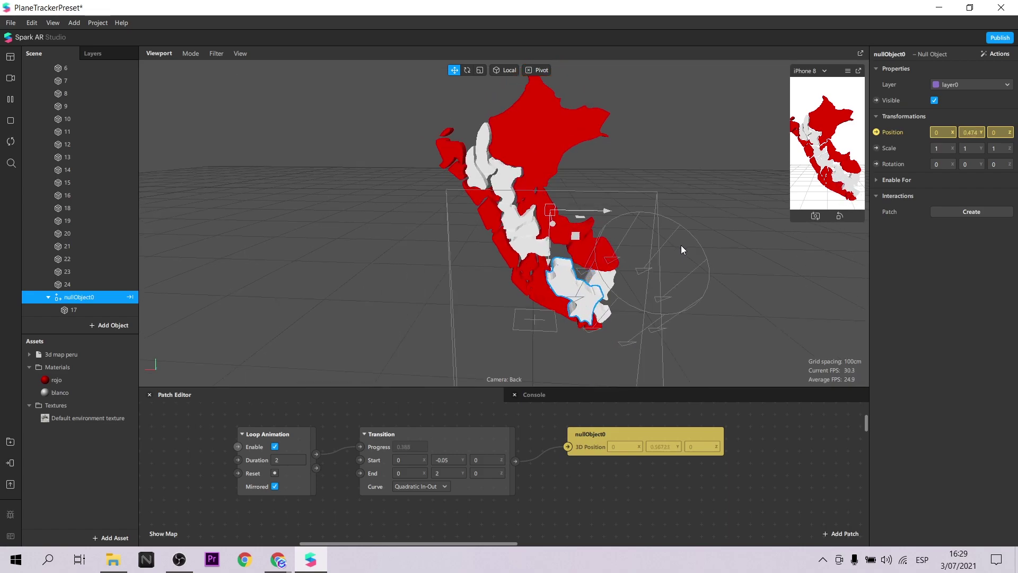
{"action": "left_click", "coordinate": [552, 233]}
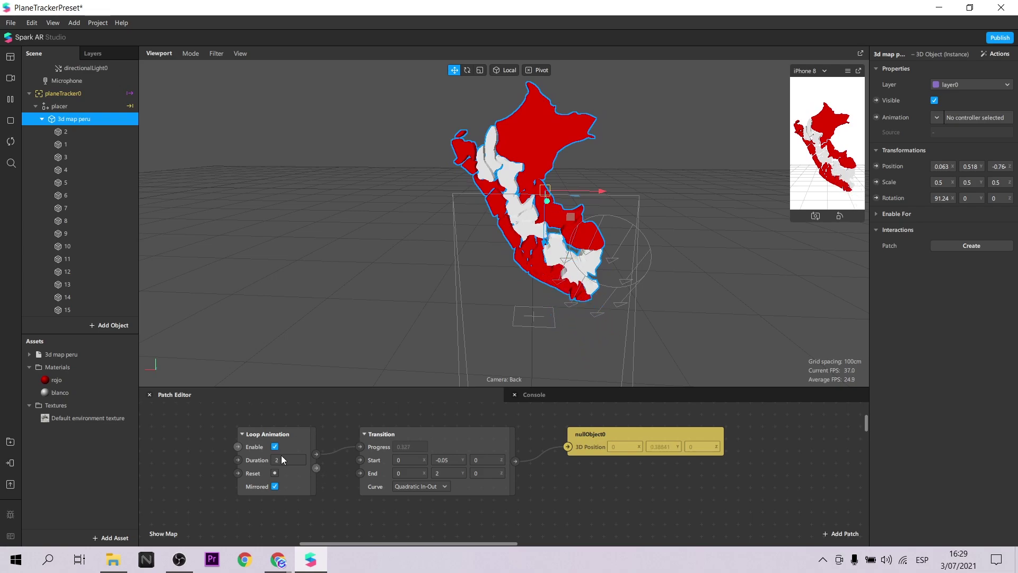
- Replace the Loop Animation with an Animation patch driving Transition Progress
{"action": "left_click", "coordinate": [297, 441]}
{"action": "key", "text": "Delete"}
{"action": "right_click", "coordinate": [243, 471]}
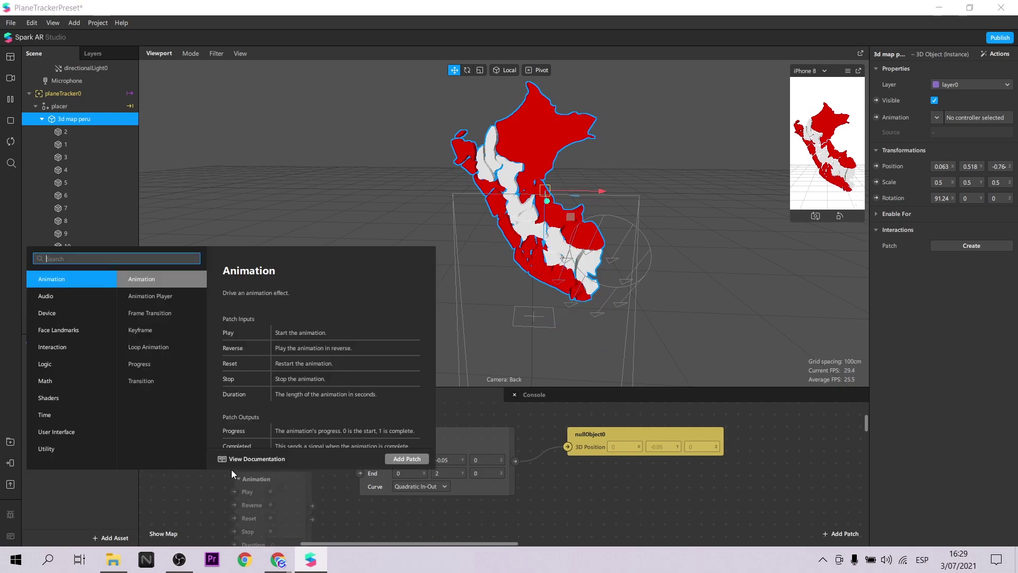
{"action": "type", "text": "anim"}
{"action": "left_click", "coordinate": [404, 458]}
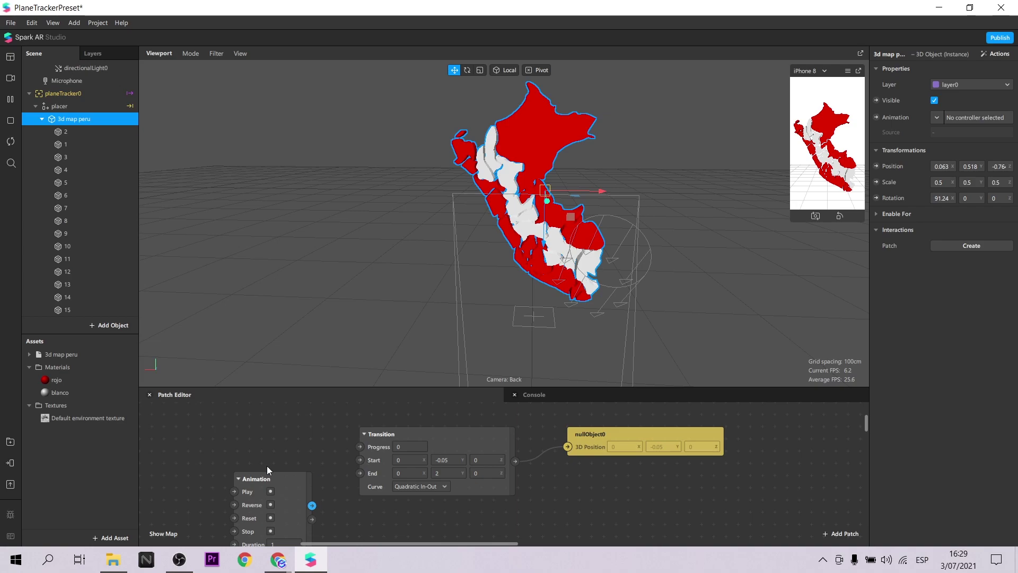
{"action": "left_click_drag", "start_coordinate": [267, 466], "coordinate": [279, 437]}
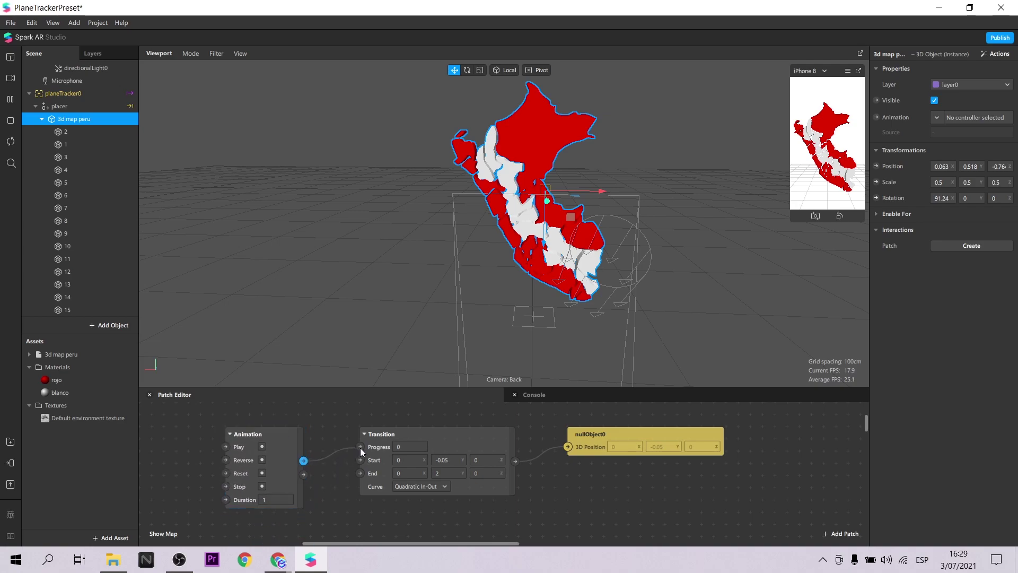
{"action": "left_click_drag", "start_coordinate": [360, 448], "coordinate": [362, 447]}
- Drag department piece 17 into the Patch Editor
{"action": "scroll", "coordinate": [293, 471], "scroll_direction": "down", "scroll_amount": 2}
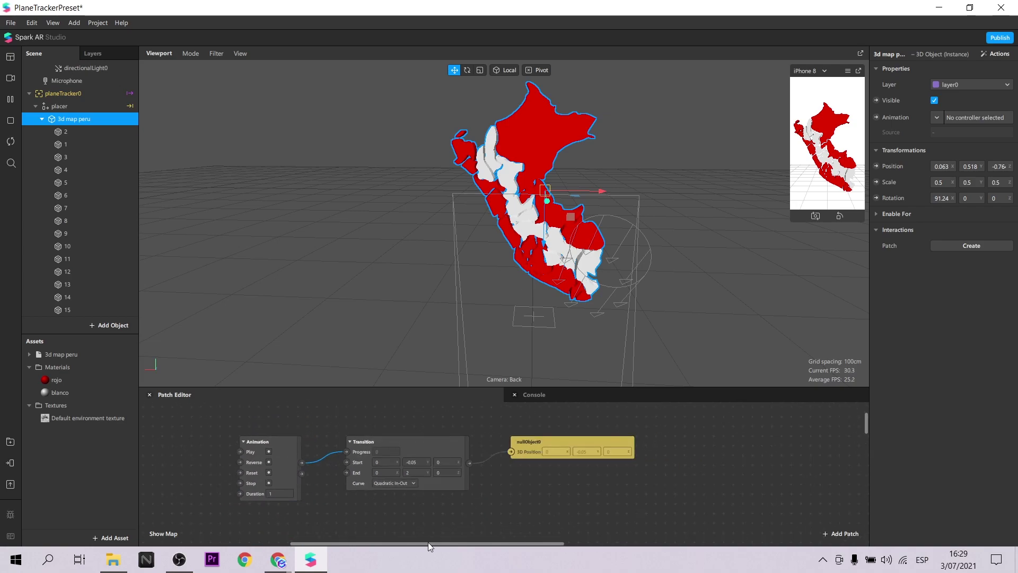
{"action": "left_click_drag", "start_coordinate": [440, 543], "coordinate": [361, 543]}
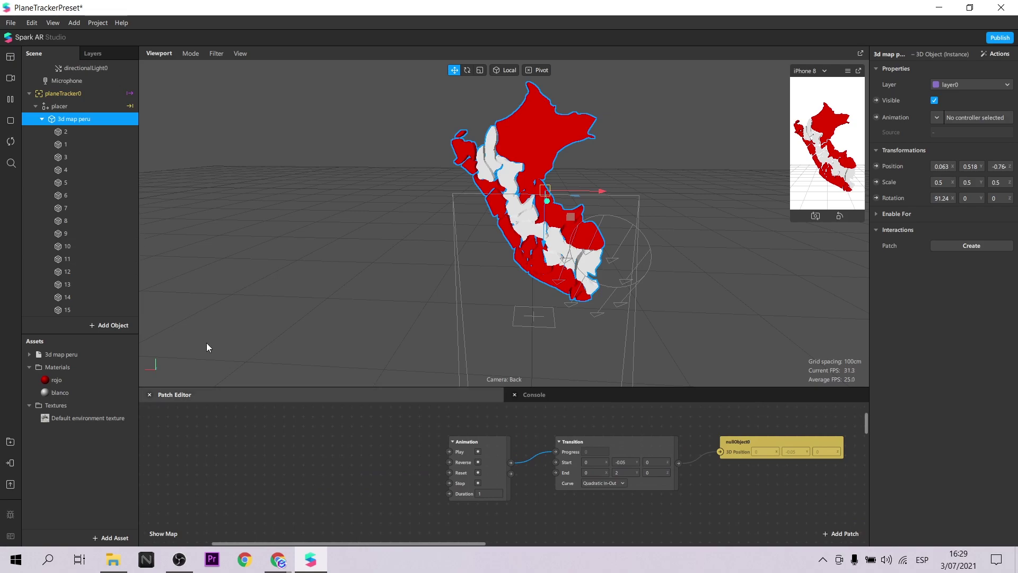
{"action": "scroll", "coordinate": [95, 193], "scroll_direction": "down", "scroll_amount": 3}
{"action": "scroll", "coordinate": [94, 211], "scroll_direction": "down", "scroll_amount": 2}
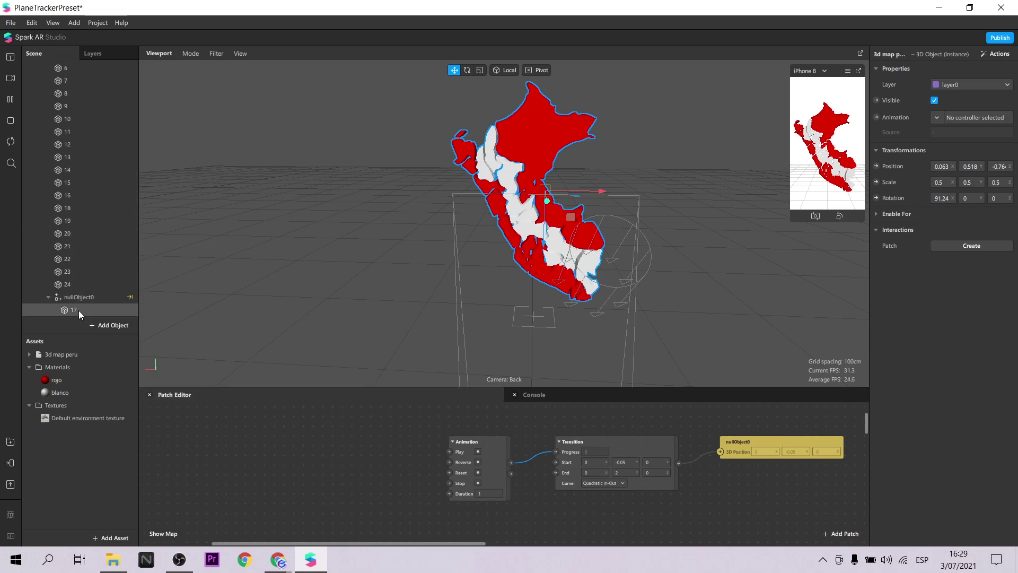
{"action": "left_click_drag", "start_coordinate": [79, 310], "coordinate": [204, 450]}
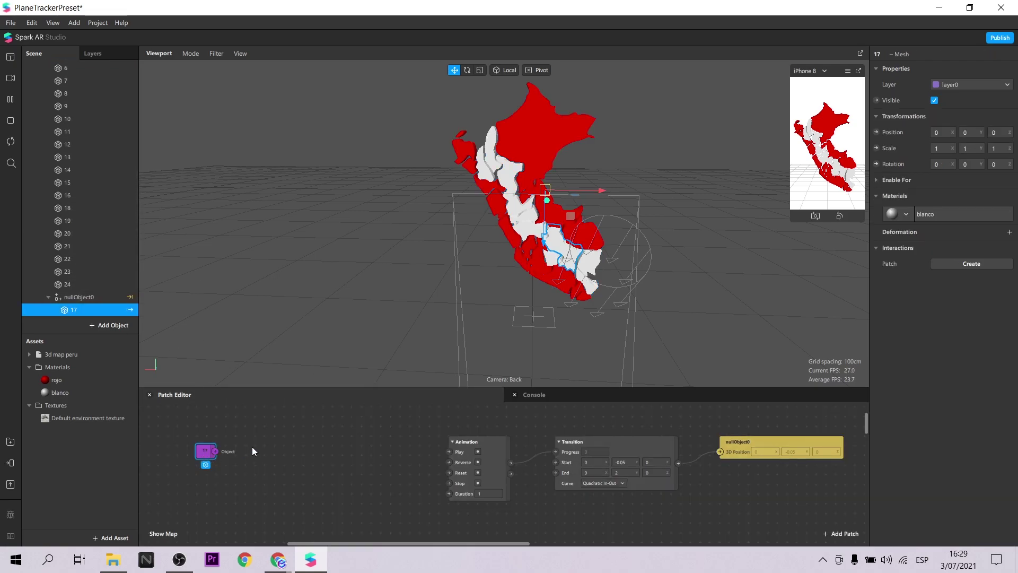
- Add an Object Tap patch fed by piece 17
{"action": "double_click", "coordinate": [252, 447]}
{"action": "type", "text": "obj"}
{"action": "key", "text": "Return"}
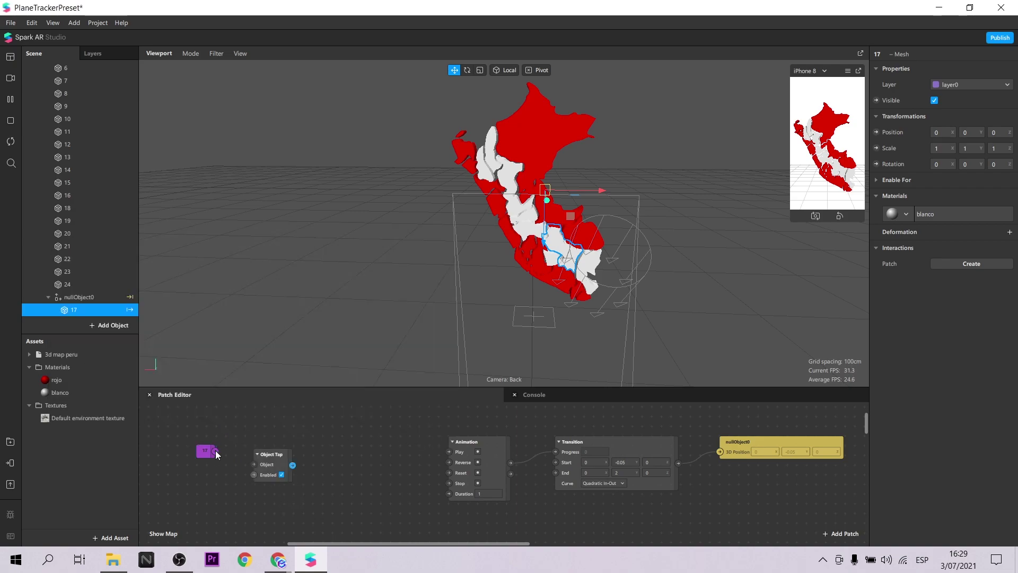
{"action": "mouse_move", "coordinate": [216, 450]}
{"action": "left_mouse_down"}
{"action": "mouse_move", "coordinate": [254, 465]}
{"action": "mouse_move", "coordinate": [449, 452]}
{"action": "left_mouse_up"}
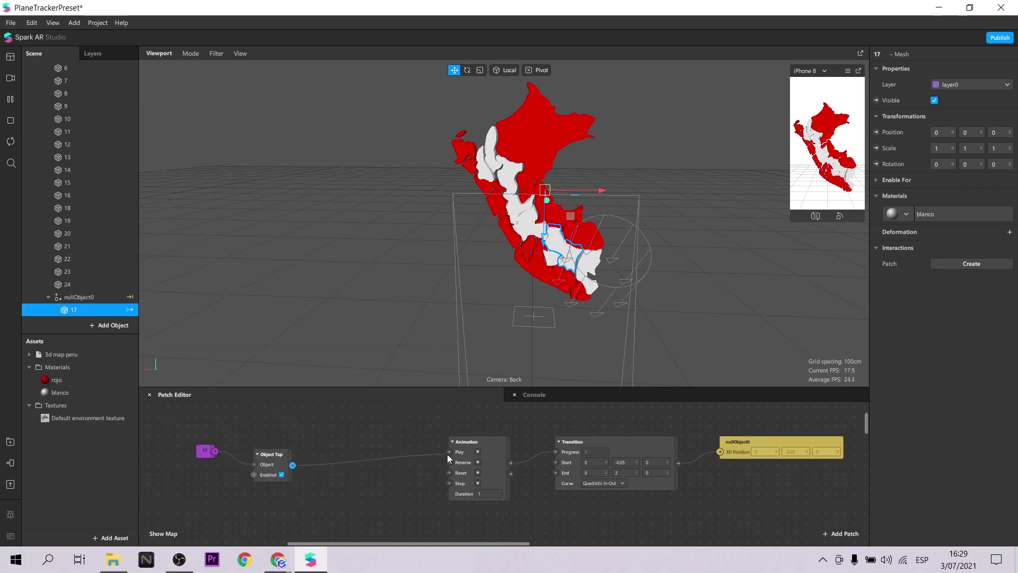
- Restart the effect, enlarge the simulator, enable Simulate Touch and tap piece 17
{"action": "left_click", "coordinate": [11, 143]}
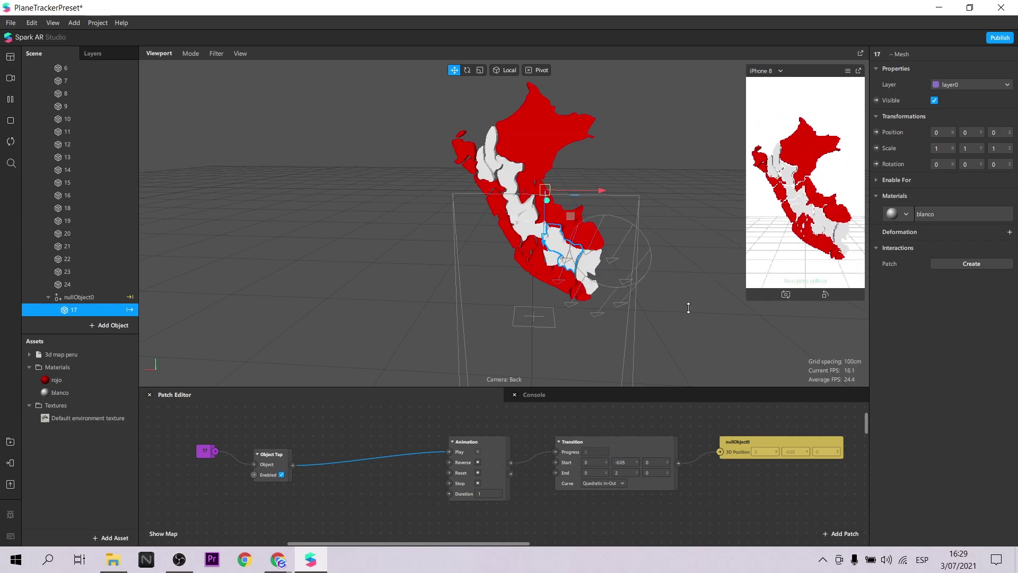
{"action": "left_click_drag", "start_coordinate": [794, 222], "coordinate": [639, 375]}
{"action": "left_click", "coordinate": [848, 71]}
{"action": "left_click", "coordinate": [846, 91]}
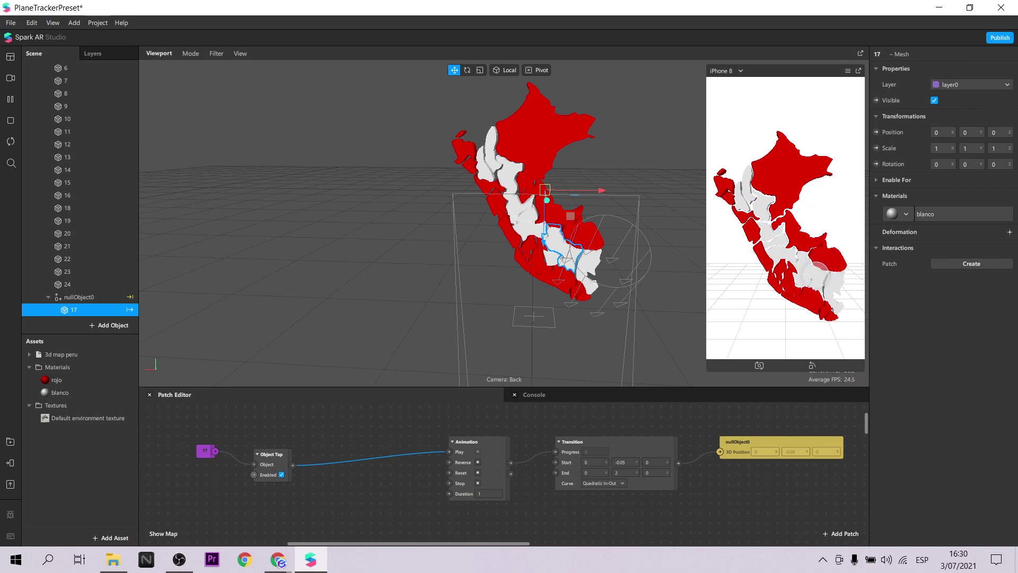
{"action": "left_click", "coordinate": [818, 272]}
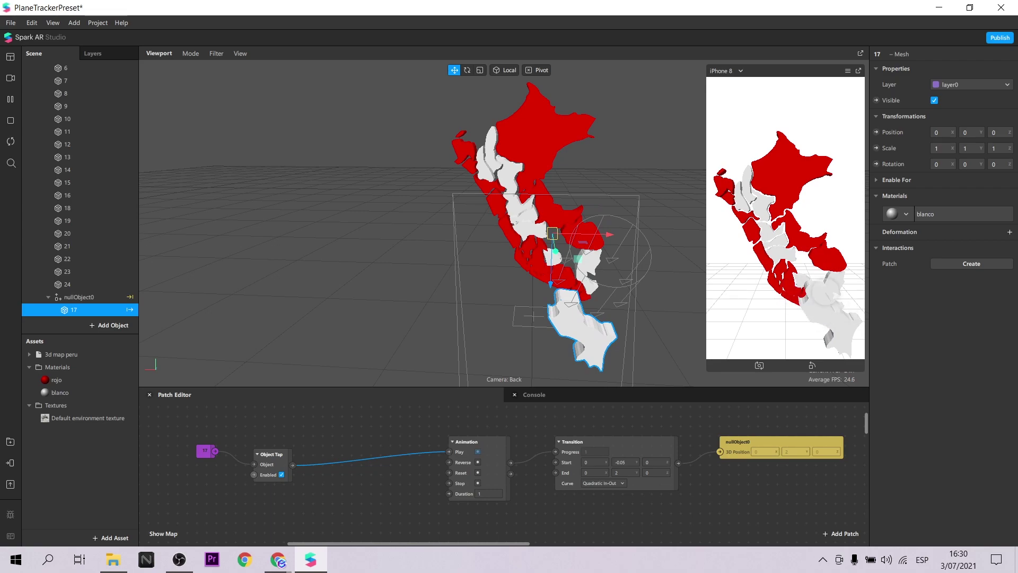
- Add a Not patch and arrange the Switch, Not and Pulse patches below Object Tap
{"action": "double_click", "coordinate": [364, 485]}
{"action": "type", "text": "not"}
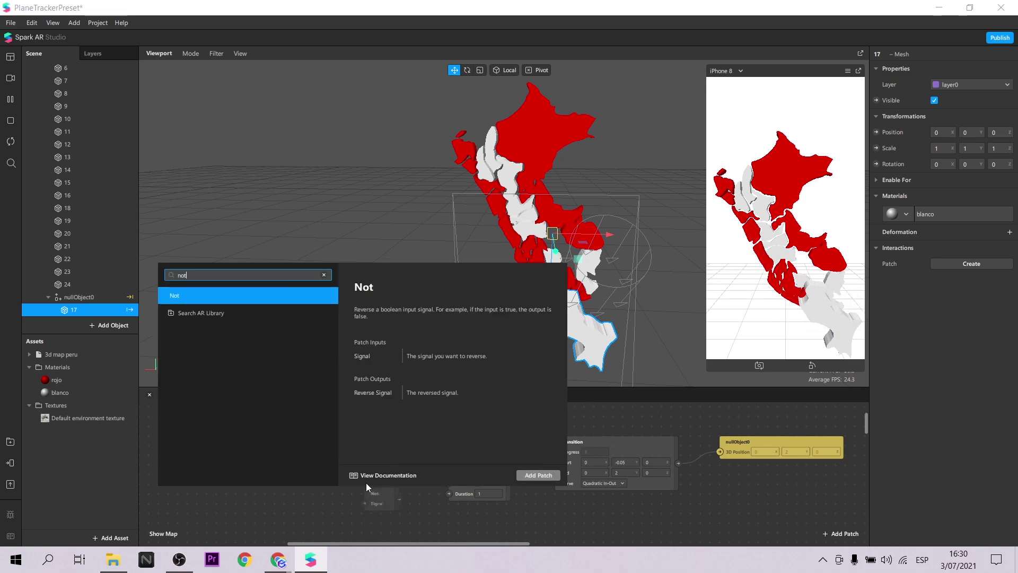
{"action": "key", "text": "Return"}
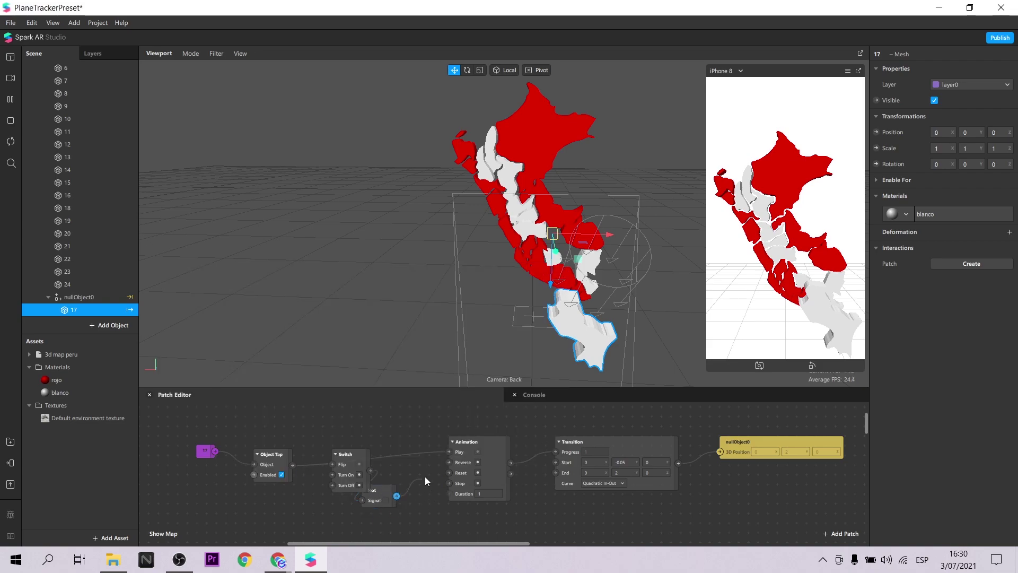
{"action": "left_click_drag", "start_coordinate": [447, 461], "coordinate": [450, 460]}
{"action": "left_click_drag", "start_coordinate": [351, 464], "coordinate": [311, 507]}
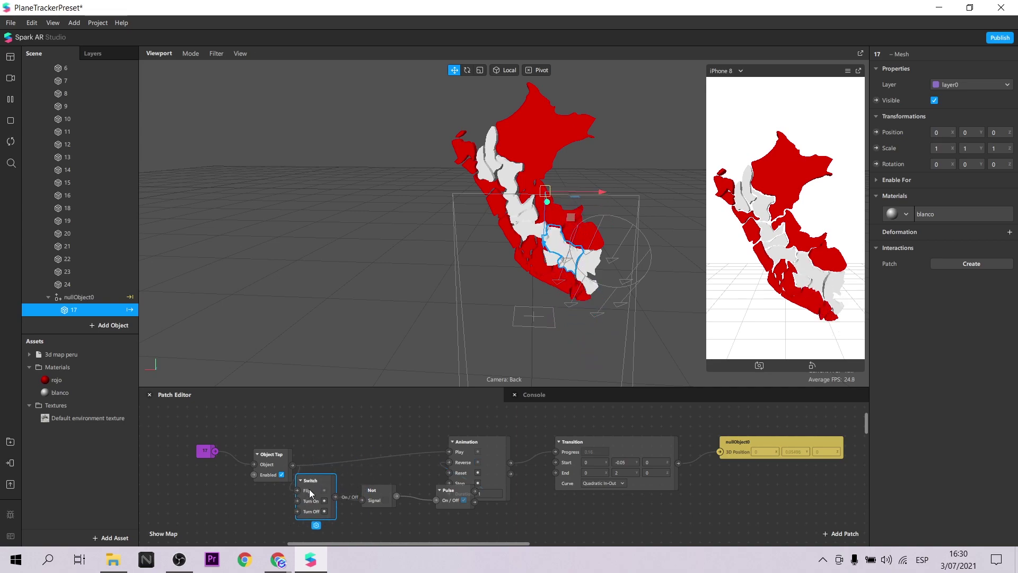
{"action": "left_click_drag", "start_coordinate": [374, 491], "coordinate": [361, 496]}
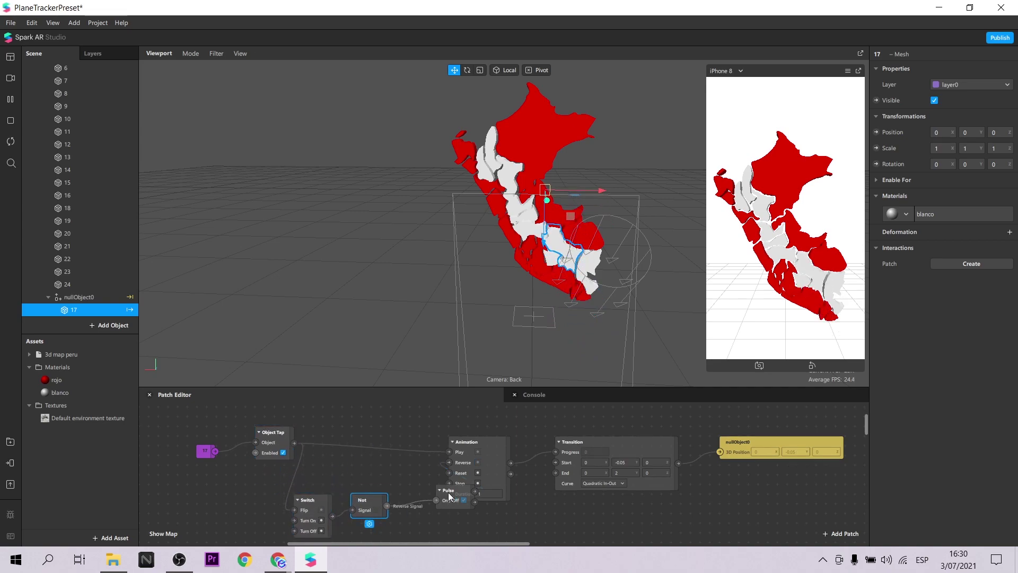
{"action": "left_click_drag", "start_coordinate": [448, 490], "coordinate": [395, 473]}
- Shift the Animation and Transition patches right and order the toggle patches
{"action": "scroll", "coordinate": [642, 488], "scroll_direction": "down", "scroll_amount": 2}
{"action": "left_click_drag", "start_coordinate": [643, 488], "coordinate": [753, 460]}
{"action": "left_click_drag", "start_coordinate": [491, 481], "coordinate": [570, 471]}
{"action": "left_click_drag", "start_coordinate": [472, 500], "coordinate": [528, 471]}
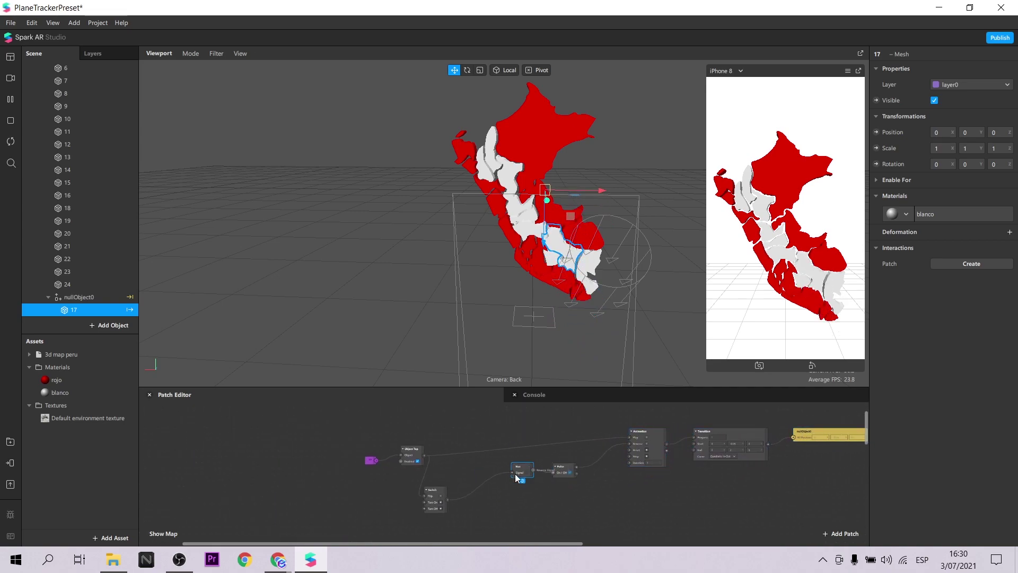
{"action": "left_click_drag", "start_coordinate": [440, 505], "coordinate": [484, 477]}
{"action": "scroll", "coordinate": [713, 469], "scroll_direction": "up", "scroll_amount": 2}
{"action": "scroll", "coordinate": [713, 469], "scroll_direction": "up", "scroll_amount": 1}
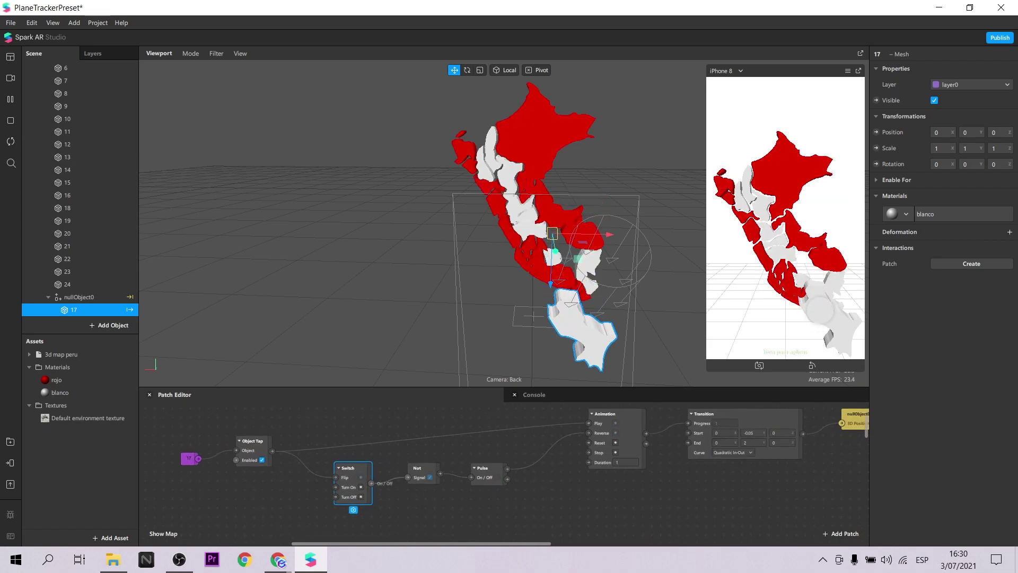
- Tap department 17 in the simulator to test it rising and dropping back
{"action": "left_click", "coordinate": [821, 311]}
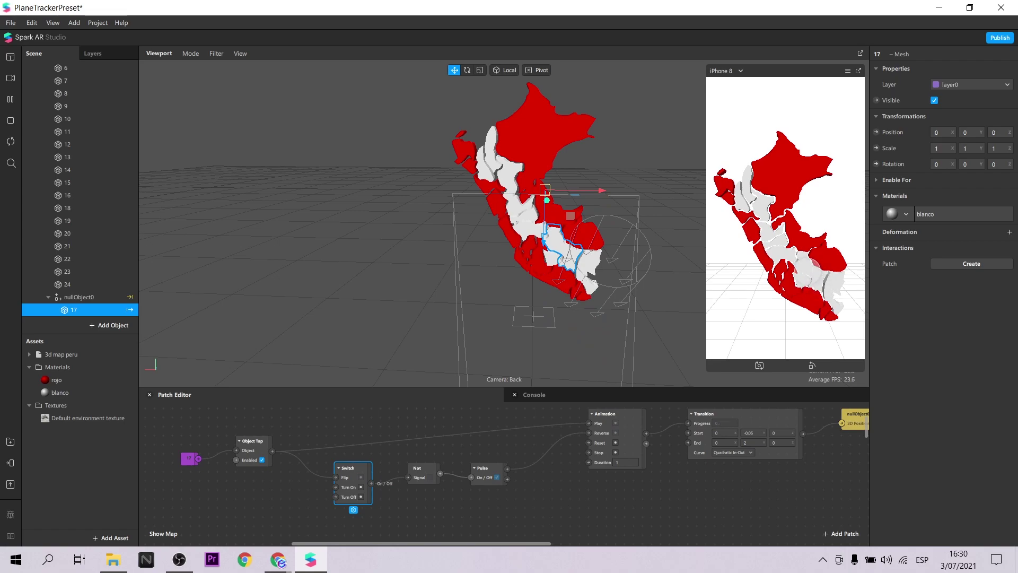
{"action": "left_click", "coordinate": [811, 263]}
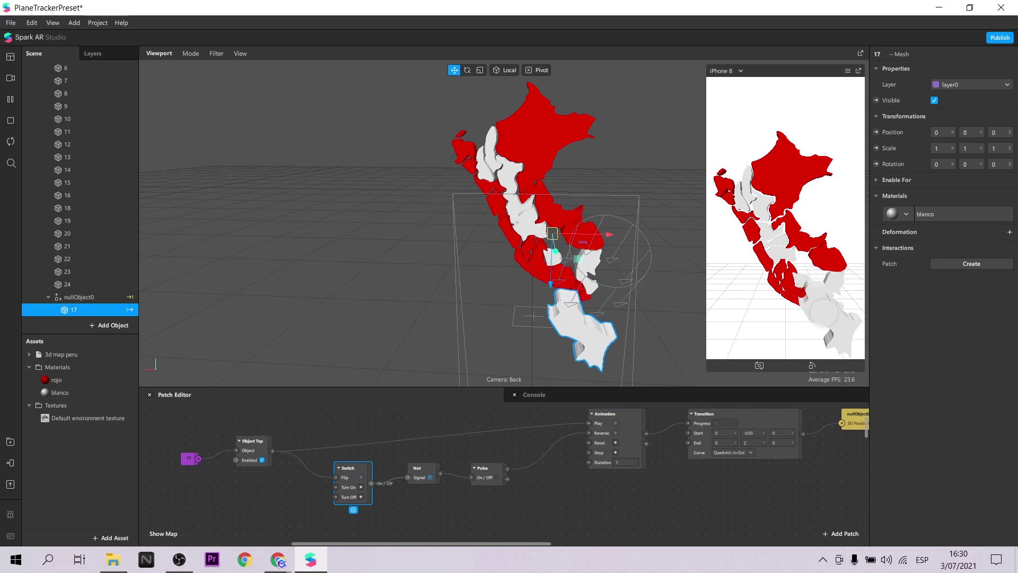
{"action": "left_click", "coordinate": [822, 313]}
{"action": "mouse_move", "coordinate": [324, 268]}
{"action": "left_mouse_down"}
{"action": "mouse_move", "coordinate": [162, 257]}
{"action": "mouse_move", "coordinate": [631, 263]}
{"action": "left_mouse_up"}
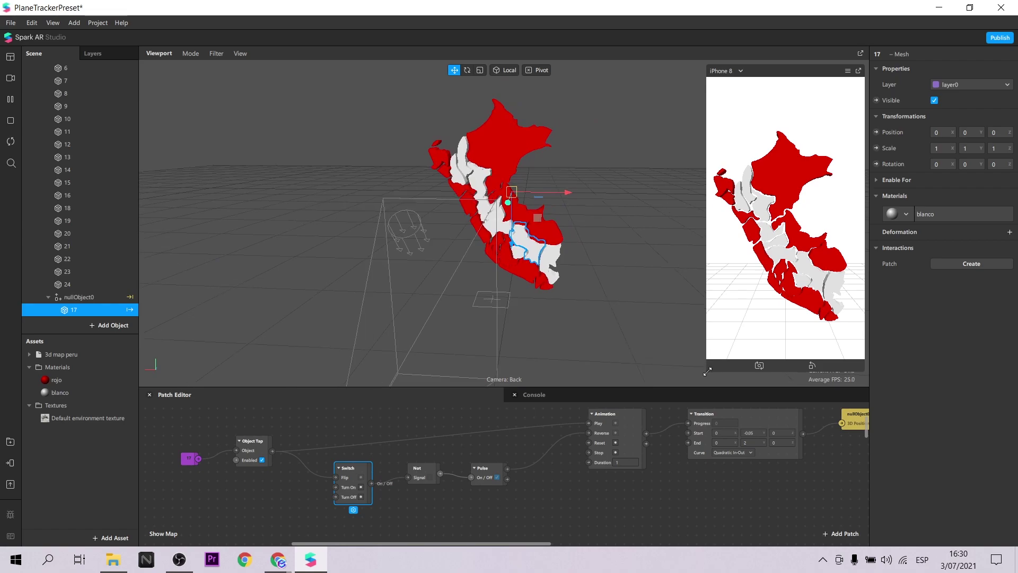
{"action": "left_click_drag", "start_coordinate": [708, 371], "coordinate": [728, 334]}
- Add a plane inside nullObject0 and move it to the right of the map
{"action": "left_click", "coordinate": [72, 298]}
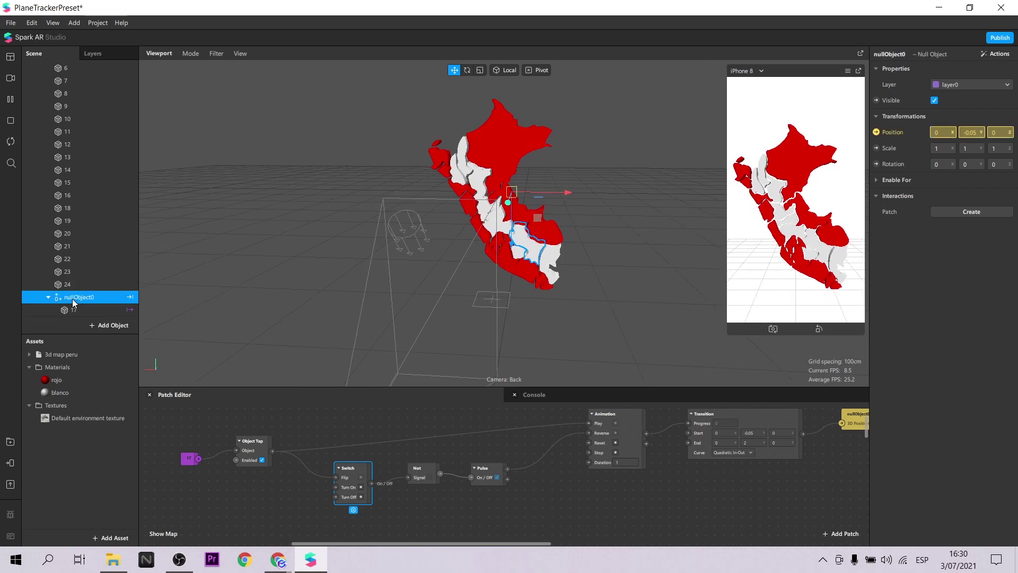
{"action": "right_click", "coordinate": [72, 298]}
{"action": "mouse_move", "coordinate": [111, 309]}
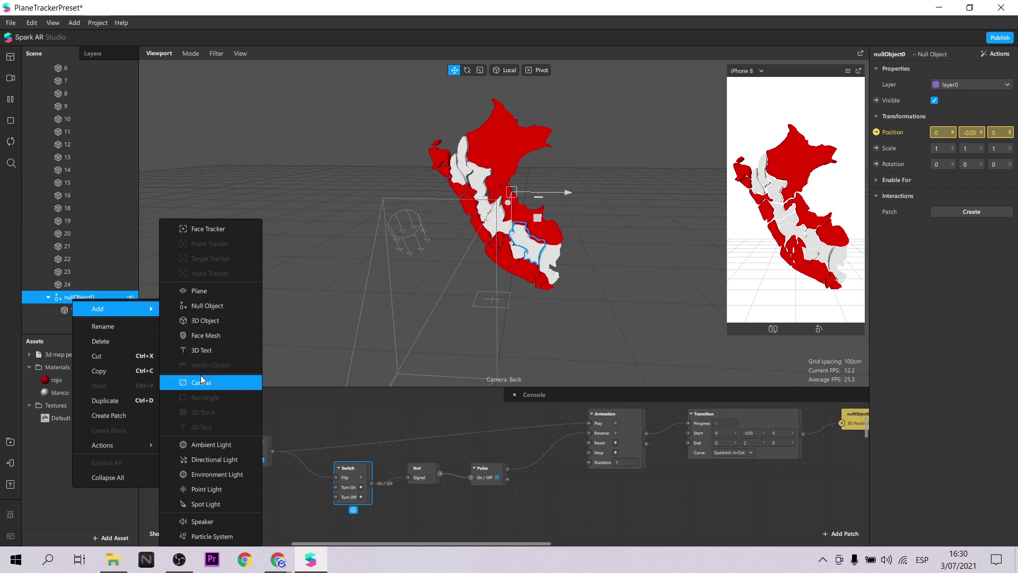
{"action": "left_click", "coordinate": [222, 294]}
{"action": "type", "text": "5"}
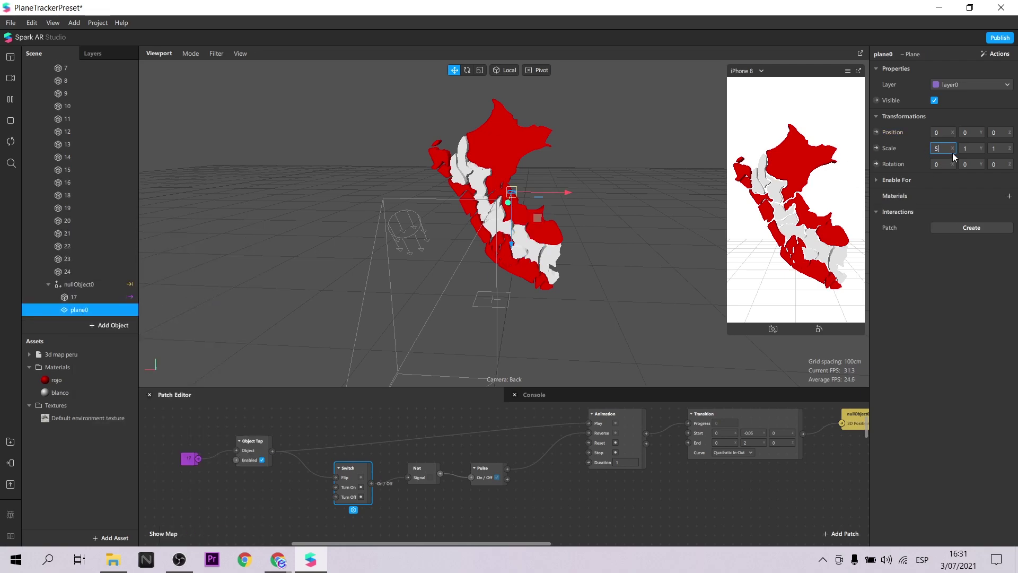
{"action": "left_click_drag", "start_coordinate": [559, 192], "coordinate": [624, 194]}
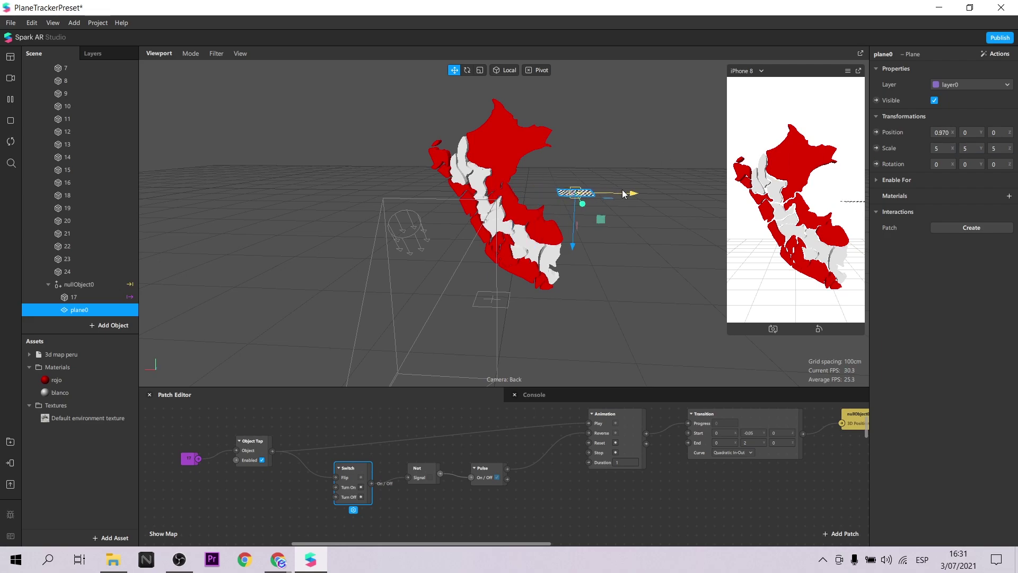
{"action": "left_click_drag", "start_coordinate": [575, 234], "coordinate": [574, 277]}
{"action": "key", "text": "e"}
{"action": "left_click", "coordinate": [457, 74]}
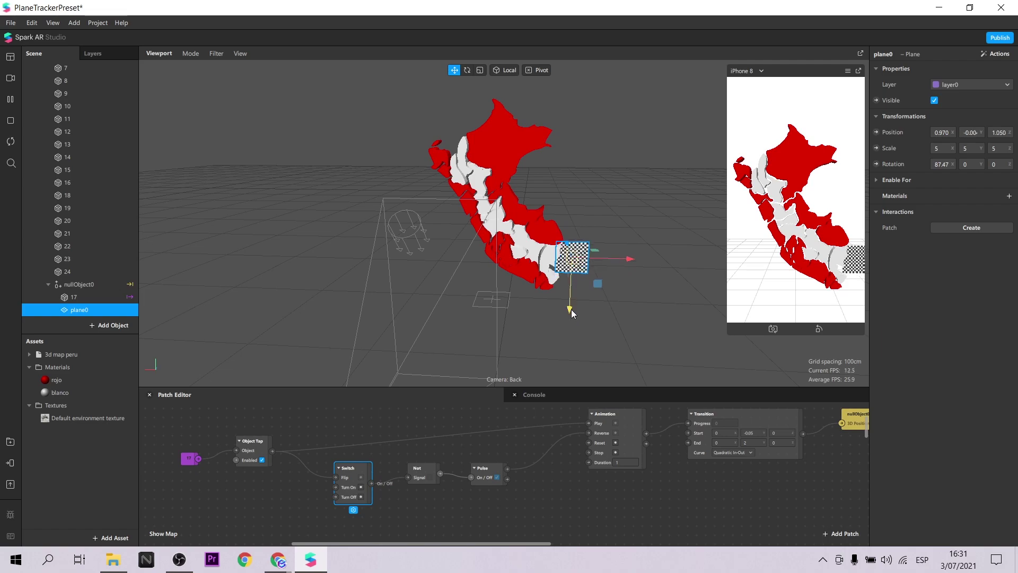
{"action": "left_click_drag", "start_coordinate": [626, 257], "coordinate": [647, 257]}
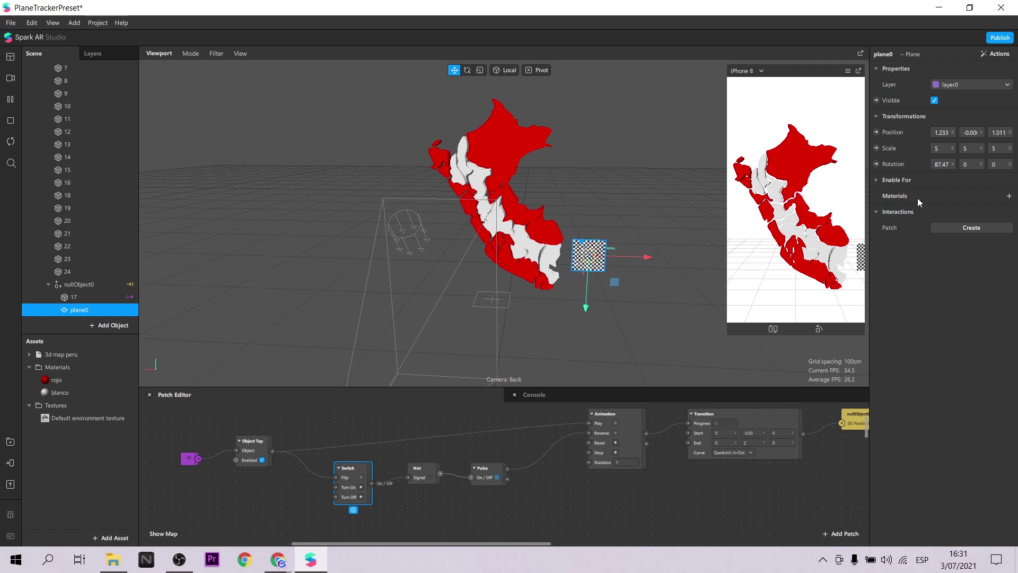
- Create a new material for the plane
{"action": "left_click", "coordinate": [1009, 196]}
{"action": "left_click", "coordinate": [912, 243]}
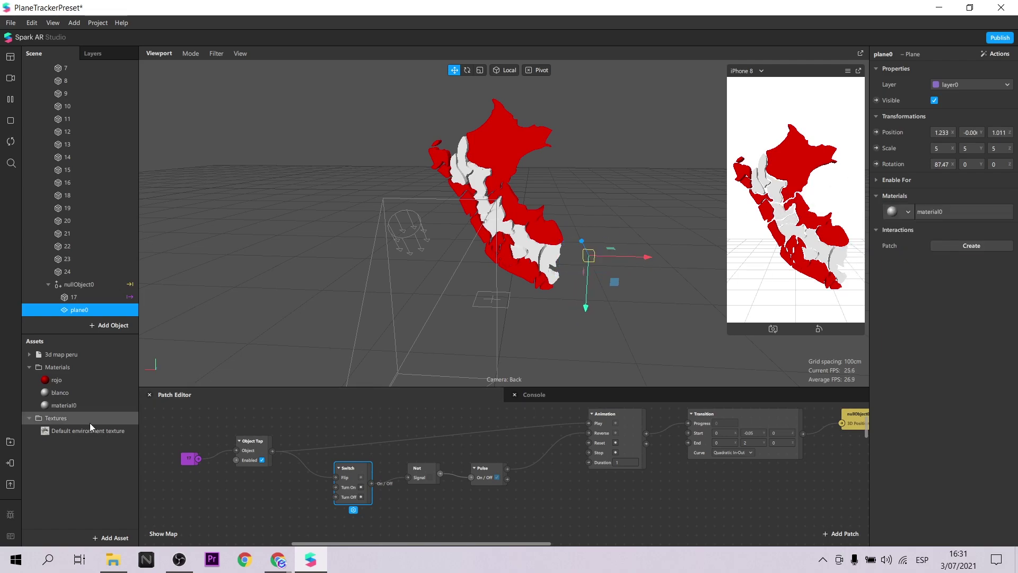
{"action": "left_click", "coordinate": [80, 406]}
- Rename the new material to cusco and set its shader to Flat
{"action": "double_click", "coordinate": [79, 406]}
{"action": "type", "text": "cusco"}
{"action": "key", "text": "Return"}
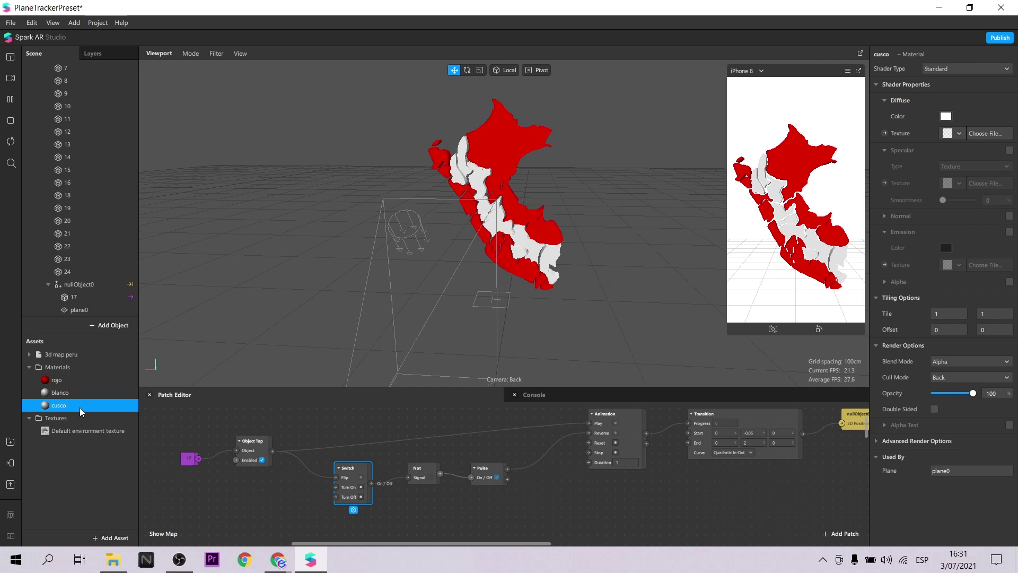
{"action": "left_click", "coordinate": [966, 69]}
{"action": "left_click", "coordinate": [966, 129]}
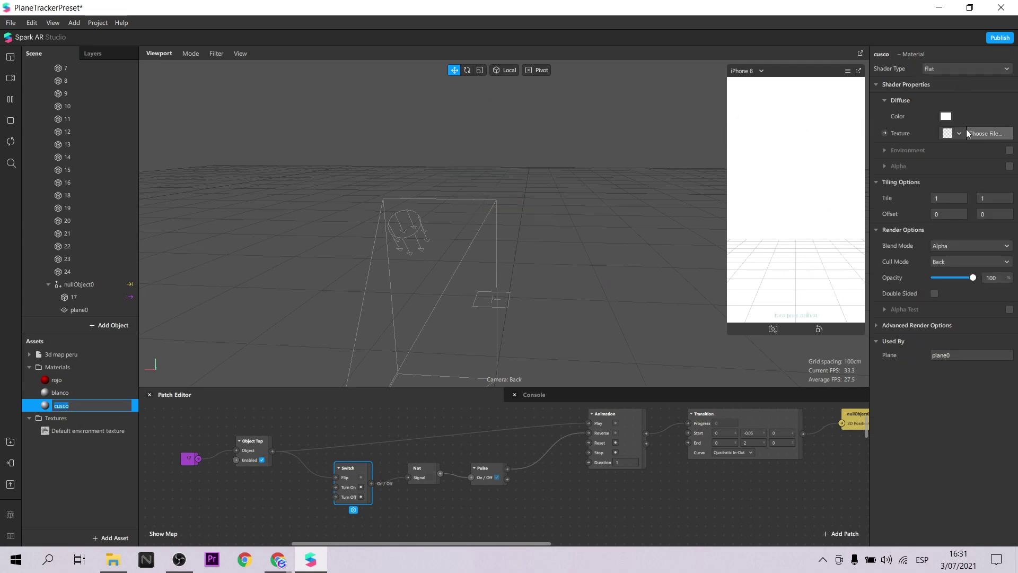
- Give the cusco material the imported cusco1 texture and make it double-sided
{"action": "left_click", "coordinate": [962, 131]}
{"action": "left_click", "coordinate": [953, 148]}
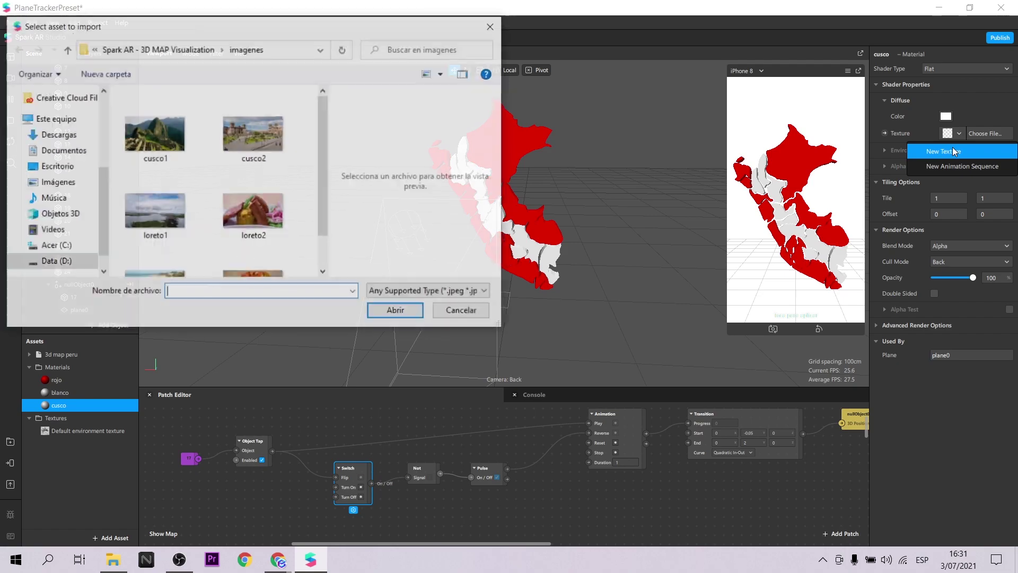
{"action": "left_click", "coordinate": [154, 134]}
{"action": "left_click", "coordinate": [387, 307]}
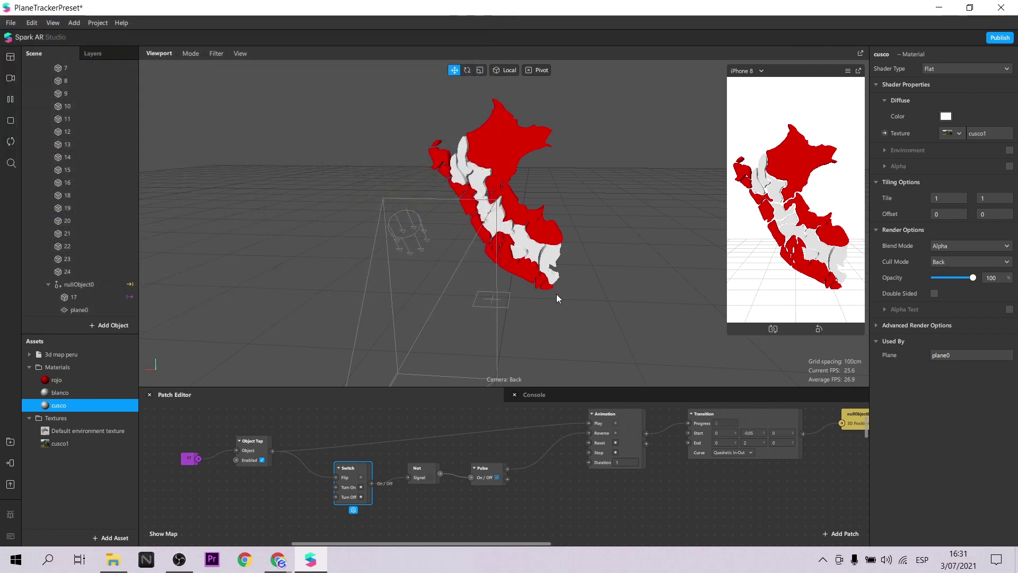
{"action": "left_click", "coordinate": [934, 294]}
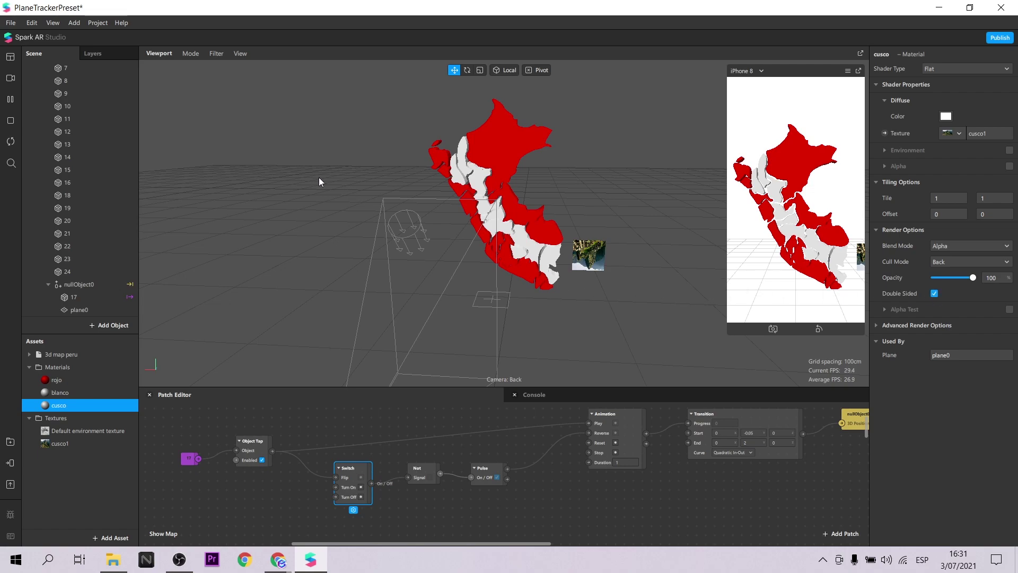
{"action": "left_click", "coordinate": [82, 310]}
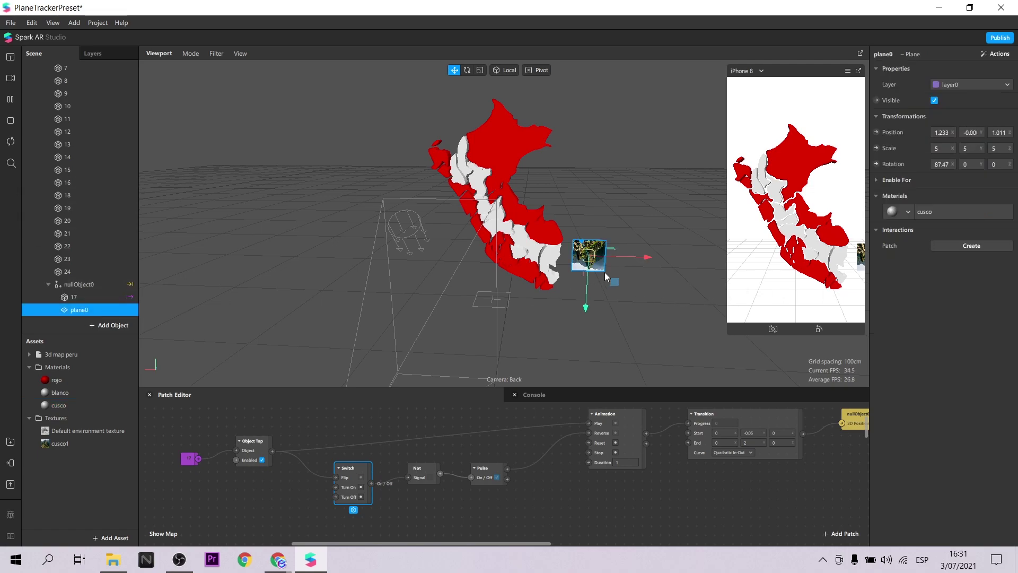
- Tilt plane0 around its X axis and rename it cusco
{"action": "left_click", "coordinate": [468, 73]}
{"action": "left_click_drag", "start_coordinate": [595, 246], "coordinate": [593, 276]}
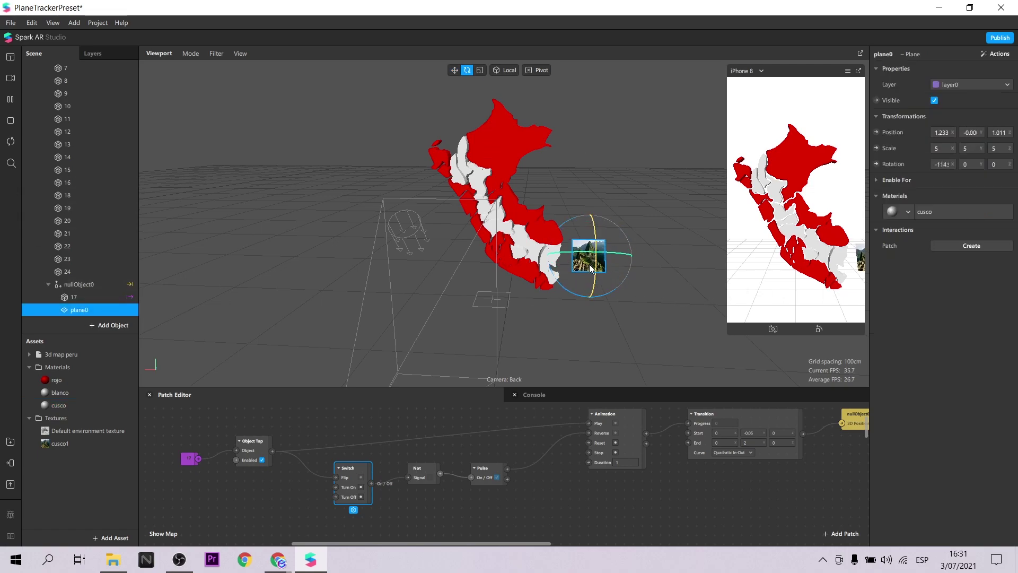
{"action": "double_click", "coordinate": [83, 312]}
{"action": "type", "text": "cusc"}
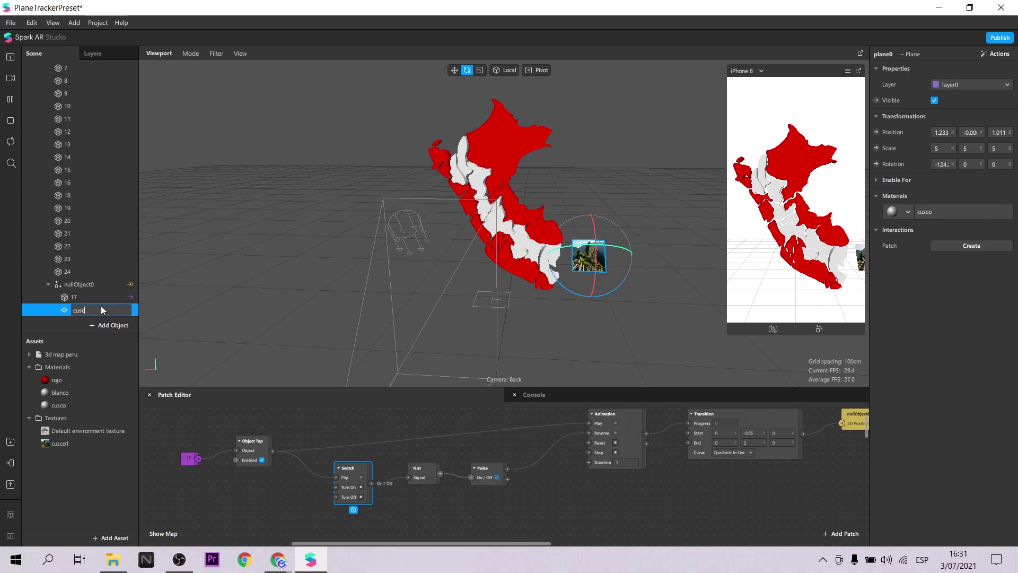
{"action": "type", "text": "o"}
{"action": "key", "text": "Return"}
{"action": "mouse_move", "coordinate": [610, 276]}
{"action": "left_mouse_down"}
{"action": "mouse_move", "coordinate": [631, 280]}
{"action": "mouse_move", "coordinate": [607, 264]}
{"action": "left_mouse_up"}
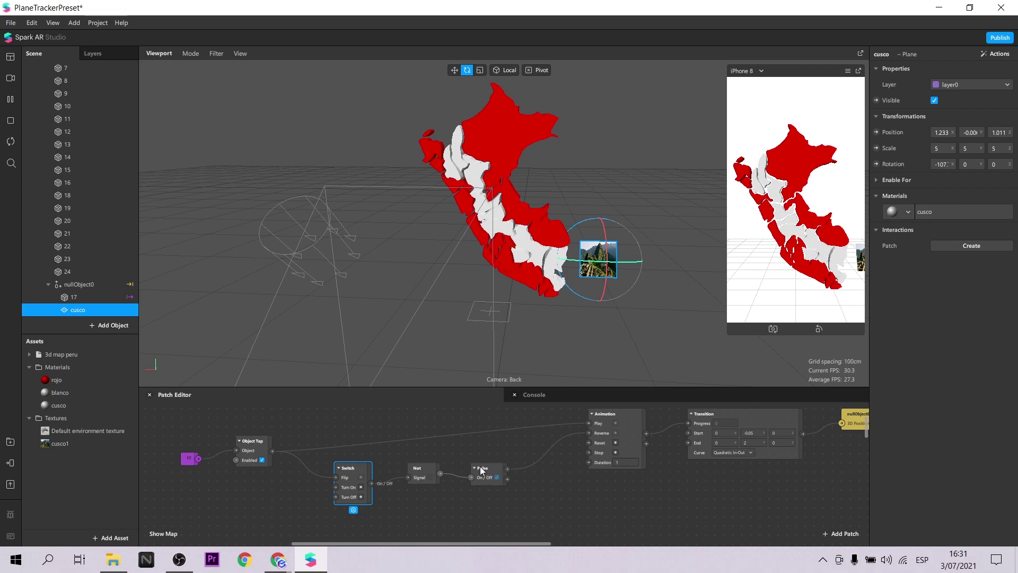
{"action": "left_click", "coordinate": [84, 288]}
- Add a second plane named cusco2 to nullObject0, placed and tilted beside the first photo
{"action": "right_click", "coordinate": [87, 282]}
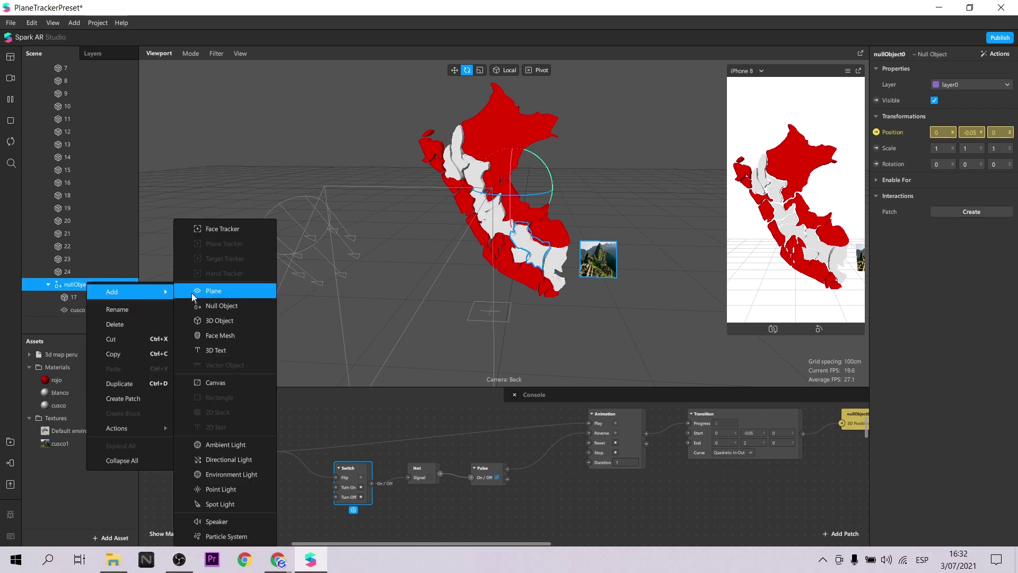
{"action": "left_click", "coordinate": [216, 292]}
{"action": "double_click", "coordinate": [76, 310]}
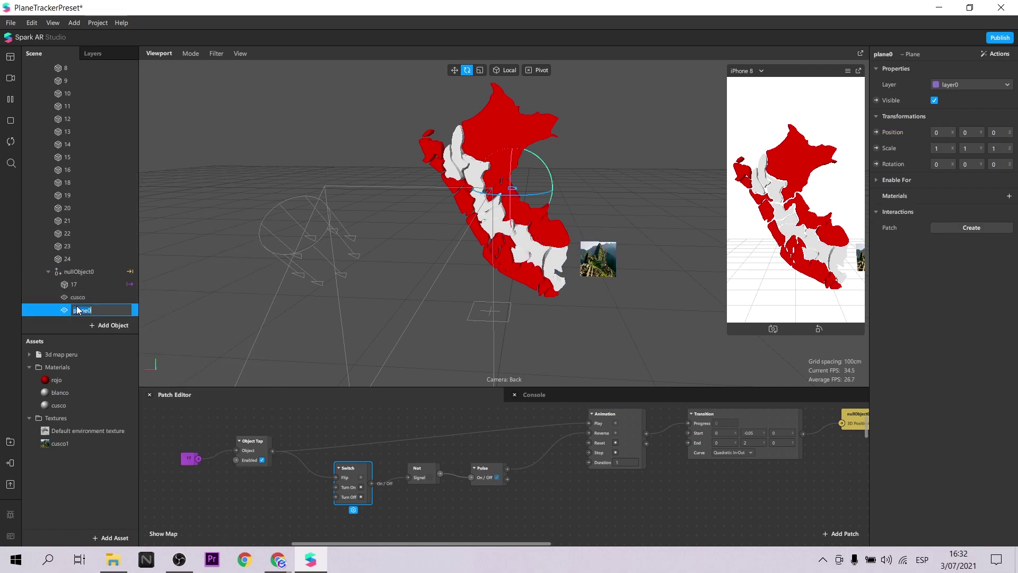
{"action": "type", "text": "cusco"}
{"action": "key", "text": "Return"}
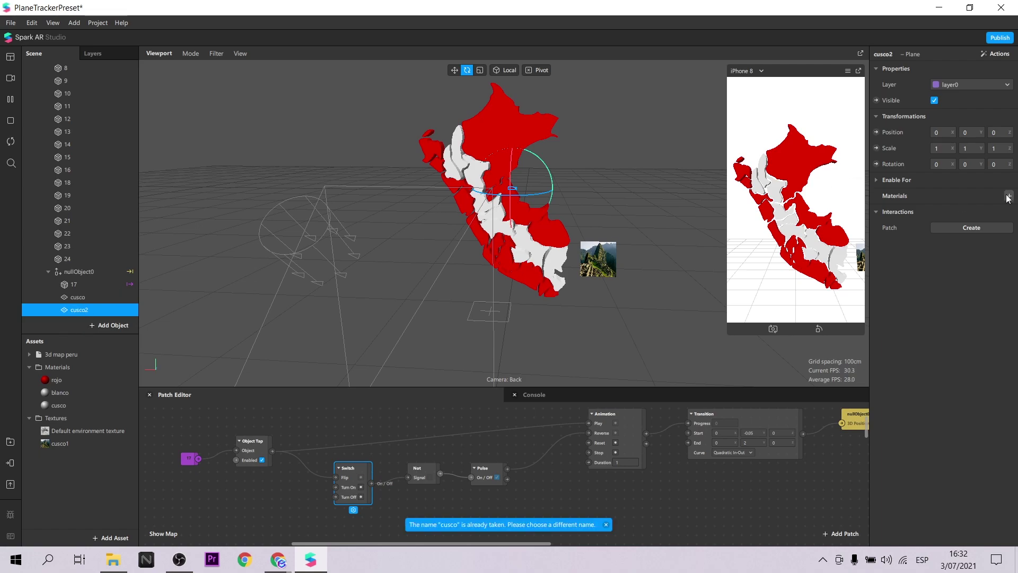
{"action": "left_click_drag", "start_coordinate": [513, 174], "coordinate": [511, 201]}
{"action": "key", "text": "w"}
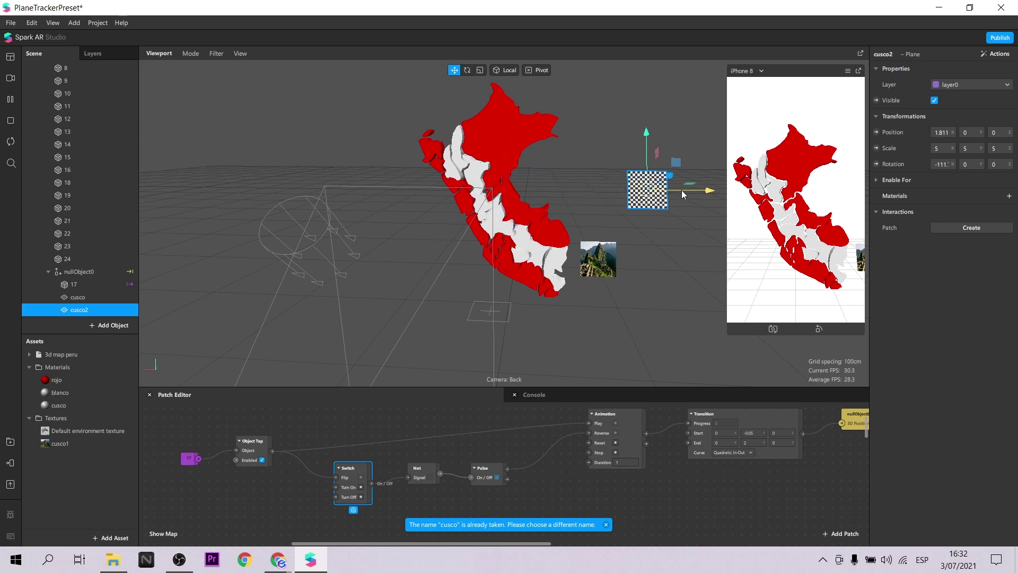
{"action": "left_click_drag", "start_coordinate": [682, 190], "coordinate": [641, 221]}
- Give cusco2 a new flat, double-sided material textured with the cusco2 photo
{"action": "left_click", "coordinate": [1010, 196]}
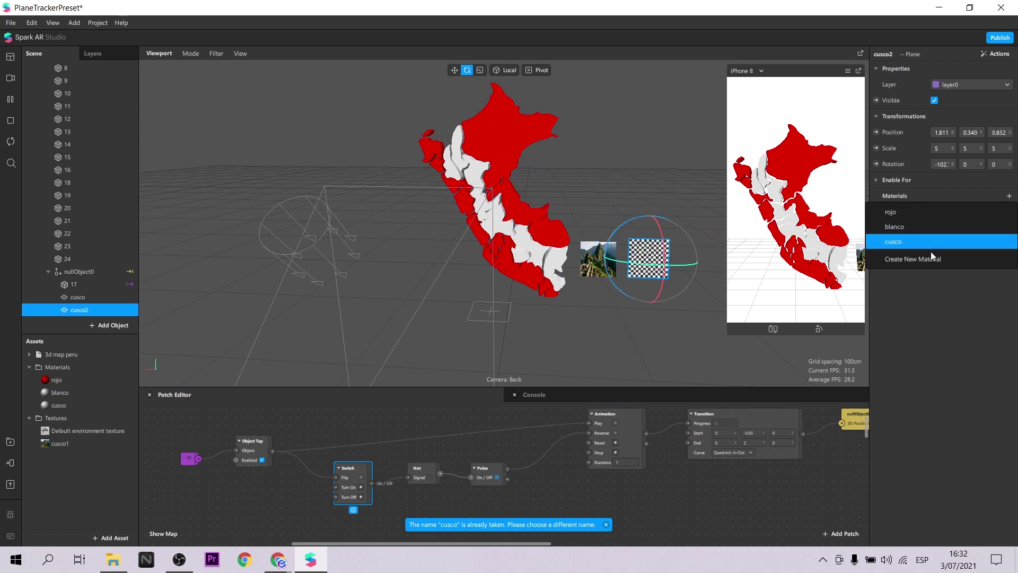
{"action": "left_click", "coordinate": [902, 257]}
{"action": "left_click", "coordinate": [968, 69]}
{"action": "left_click", "coordinate": [910, 99]}
{"action": "left_click", "coordinate": [959, 133]}
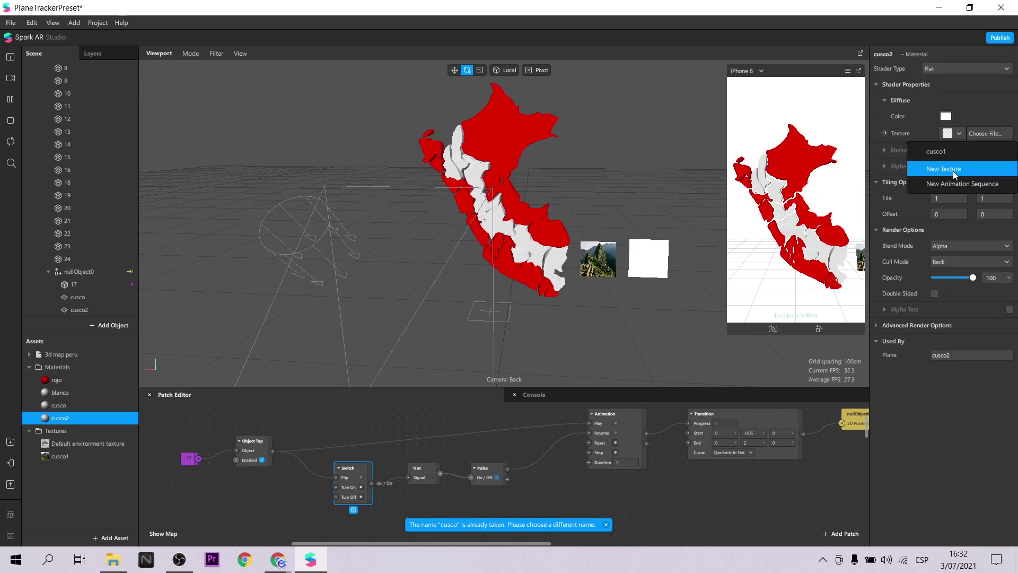
{"action": "left_click", "coordinate": [949, 169]}
{"action": "left_click", "coordinate": [935, 293]}
{"action": "key", "text": "w"}
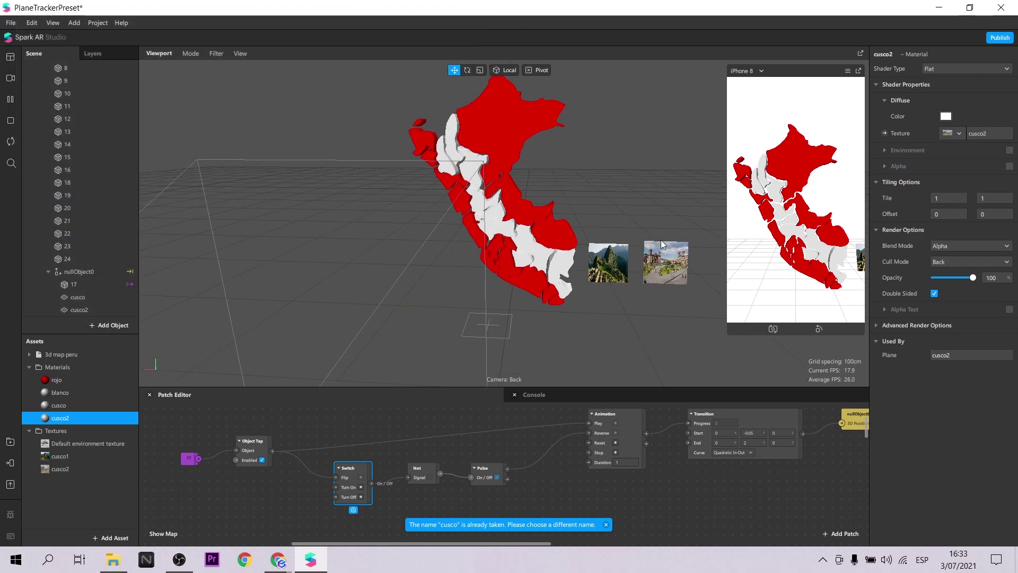
{"action": "left_click", "coordinate": [666, 262]}
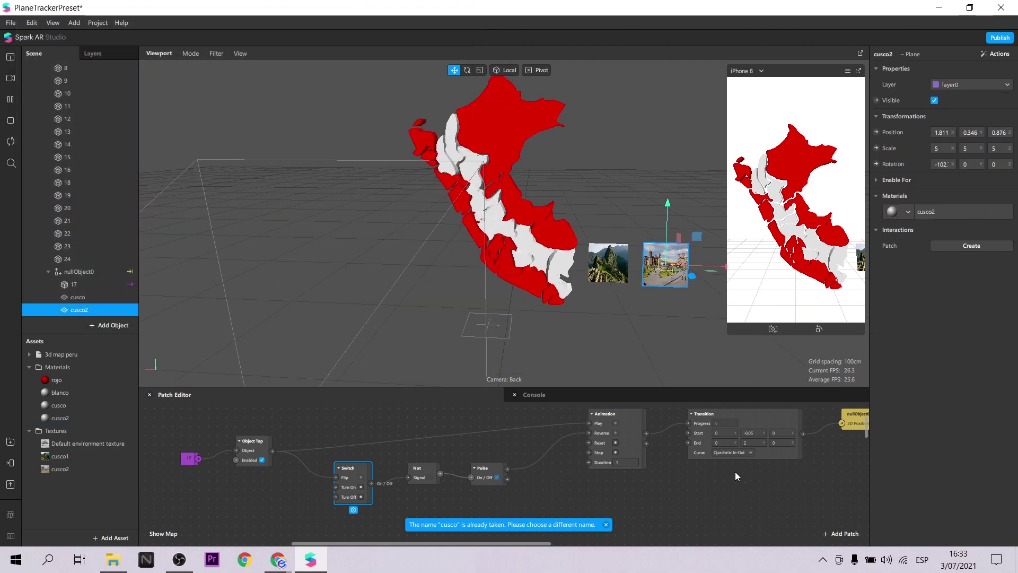
- Test tapping department 17 and reposition the cusco2 photo to Y 0.089, Z 0.993
{"action": "scroll", "coordinate": [664, 488], "scroll_direction": "down", "scroll_amount": 3}
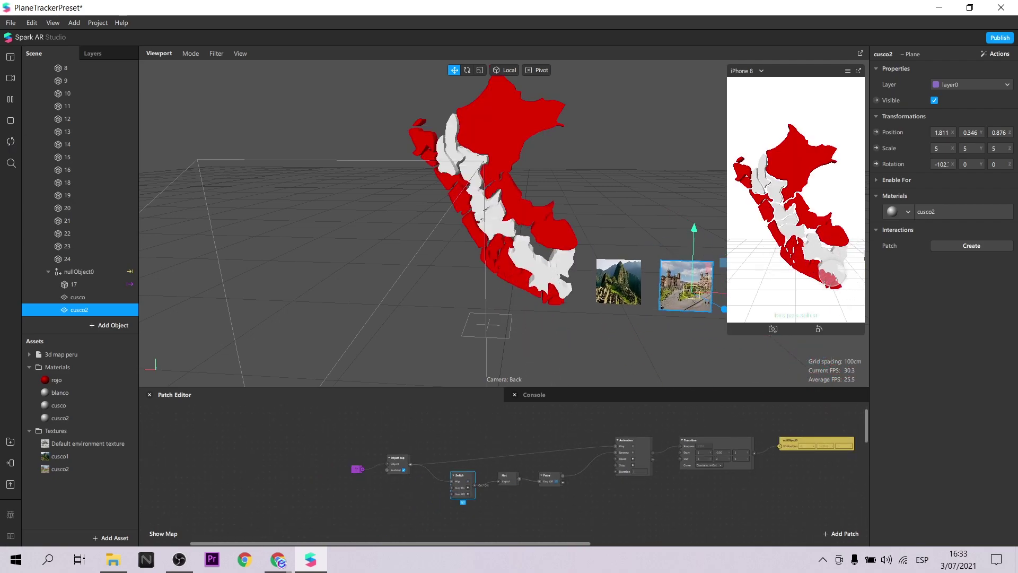
{"action": "left_click", "coordinate": [824, 242]}
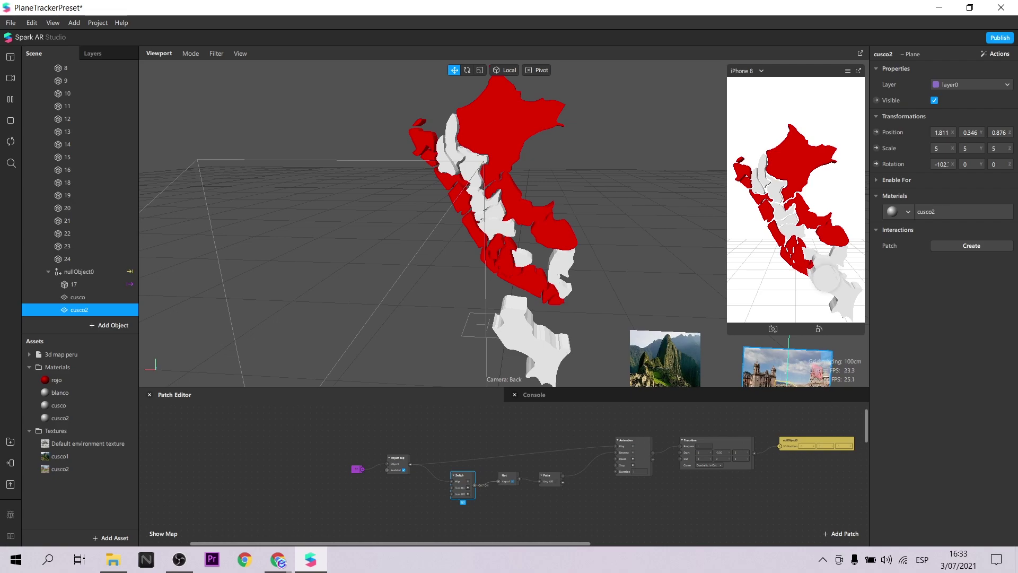
{"action": "left_click", "coordinate": [820, 246]}
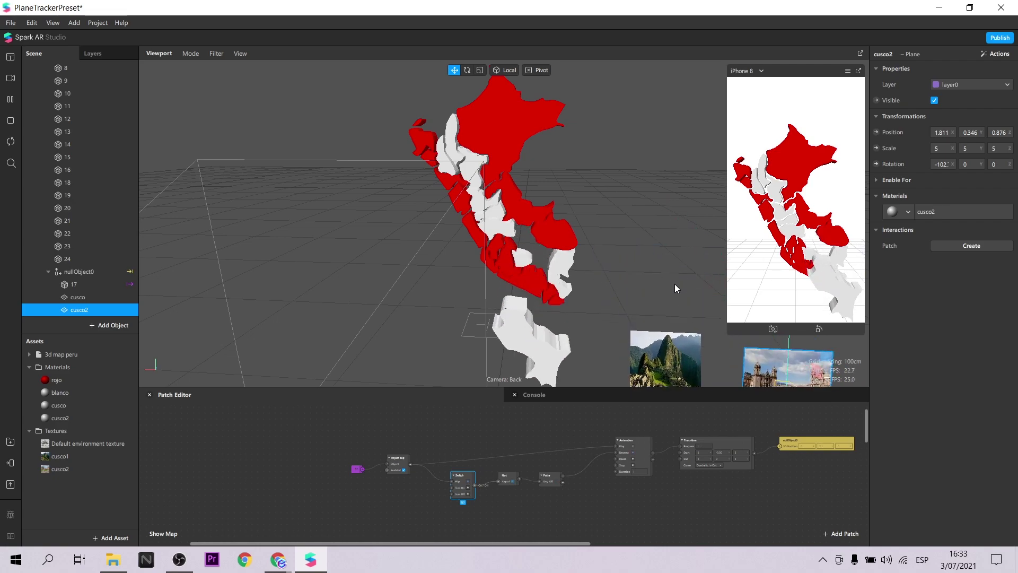
{"action": "left_click_drag", "start_coordinate": [764, 381], "coordinate": [748, 359]}
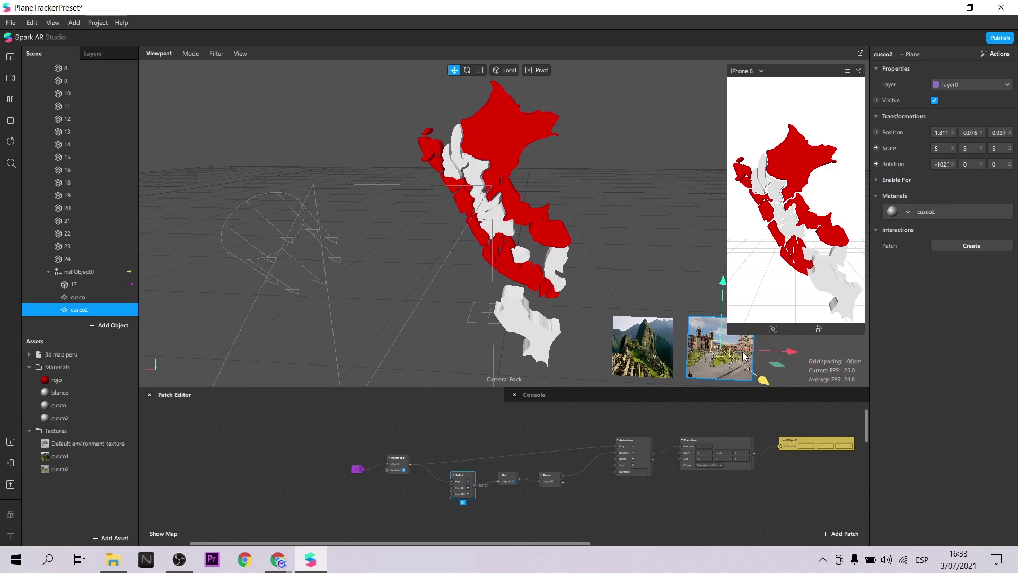
{"action": "left_click", "coordinate": [824, 285]}
{"action": "left_click_drag", "start_coordinate": [645, 211], "coordinate": [645, 218]}
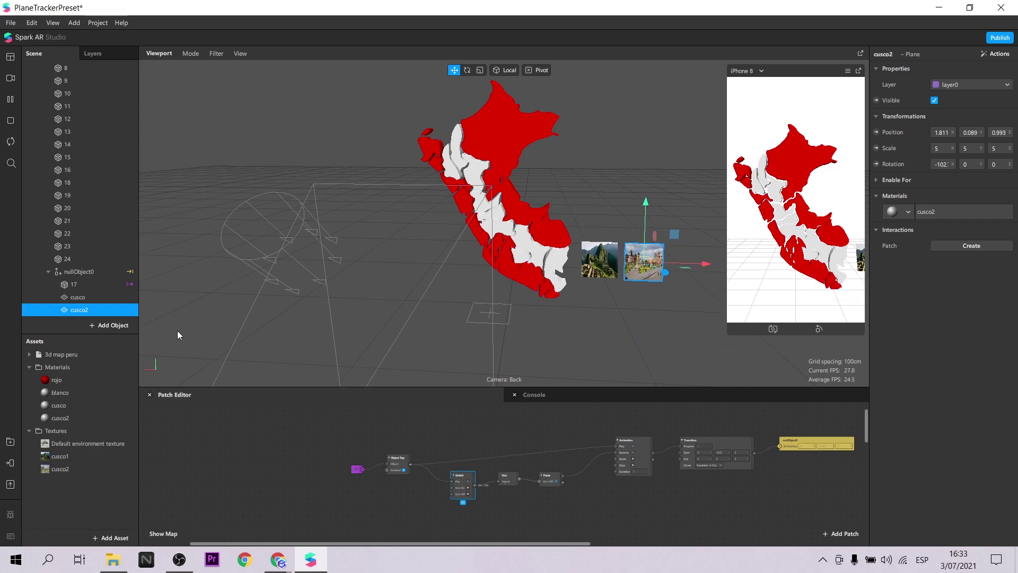
- Apply the Blink action to the cusco plane and delete its Loop Animation patch
{"action": "left_click", "coordinate": [987, 56]}
{"action": "mouse_move", "coordinate": [959, 99]}
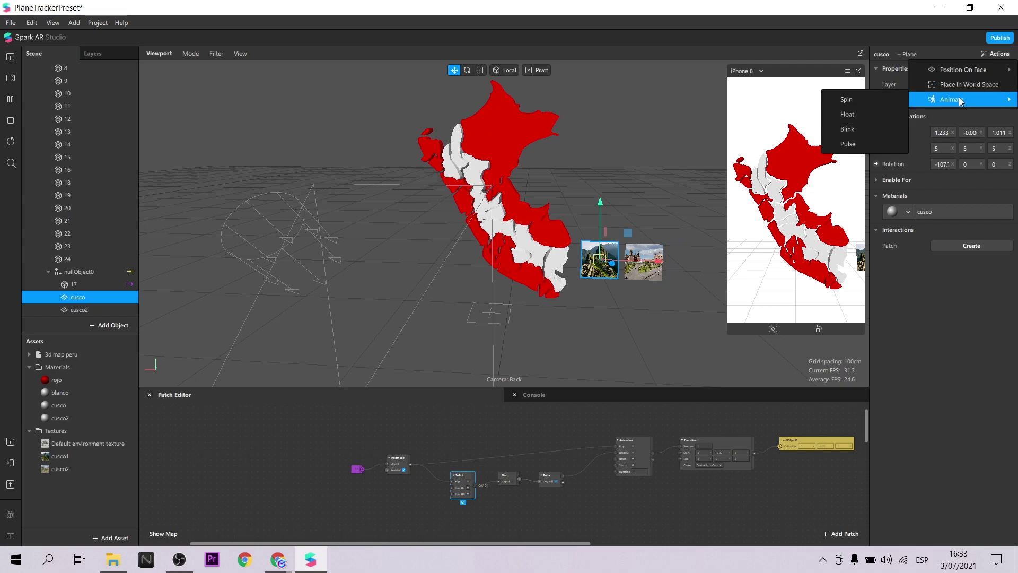
{"action": "left_click", "coordinate": [856, 142]}
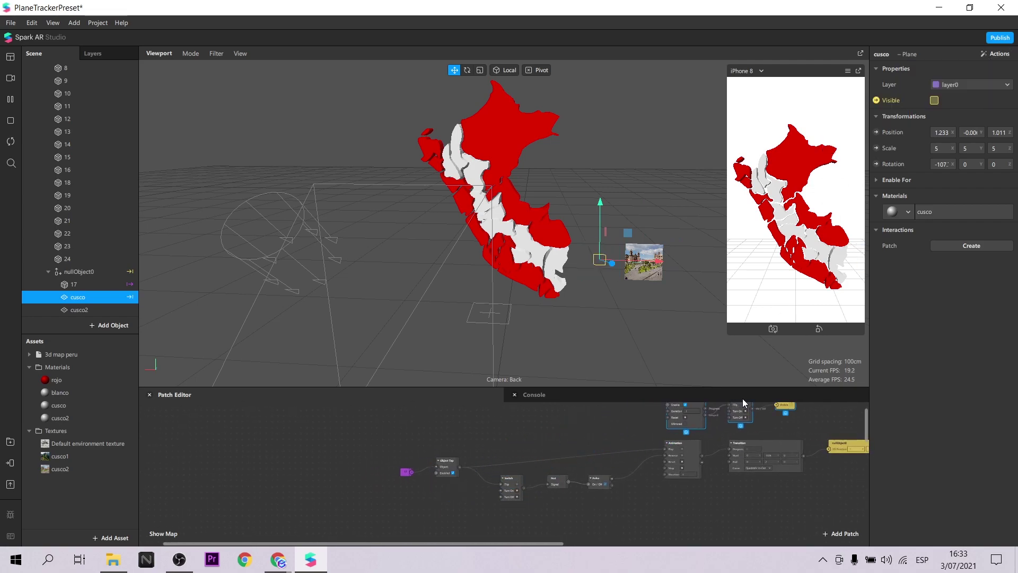
{"action": "scroll", "coordinate": [800, 412], "scroll_direction": "up", "scroll_amount": 3}
{"action": "left_click_drag", "start_coordinate": [752, 424], "coordinate": [667, 467]}
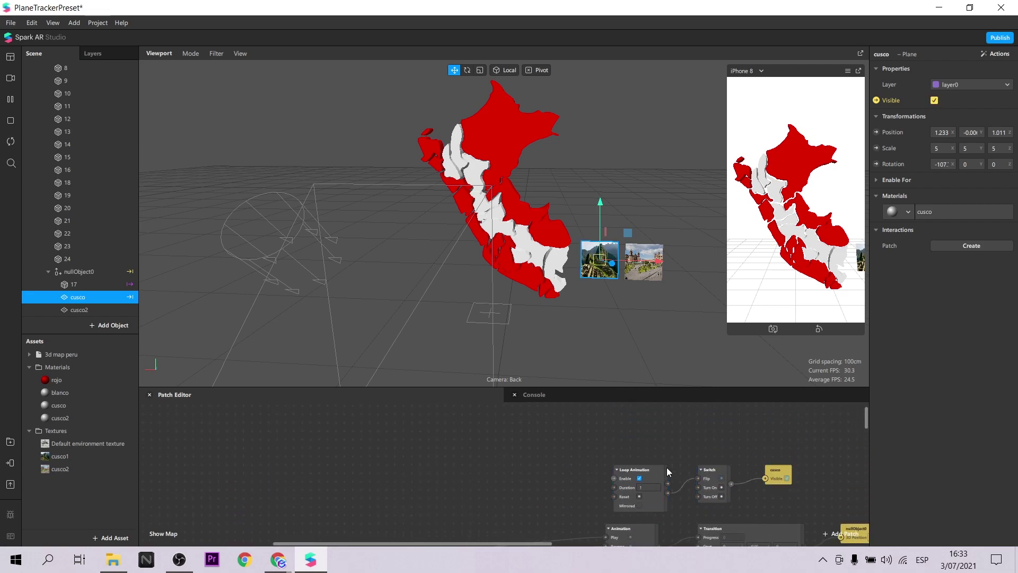
{"action": "left_click", "coordinate": [662, 468]}
{"action": "key", "text": "Delete"}
- Add an Animation patch and place it beside the Switch
{"action": "double_click", "coordinate": [631, 472]}
{"action": "type", "text": "a"}
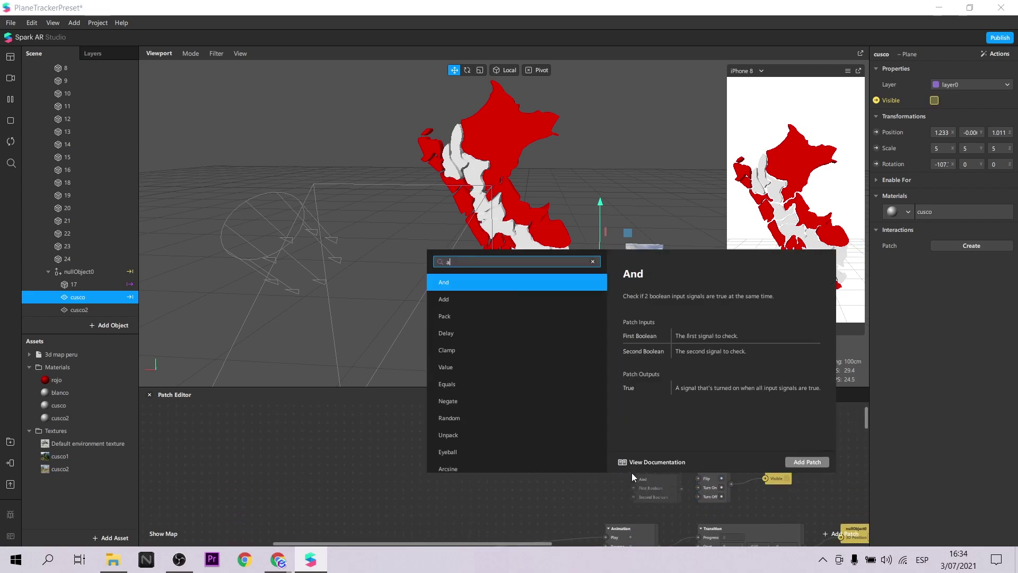
{"action": "type", "text": "nim"}
{"action": "key", "text": "Escape"}
{"action": "double_click", "coordinate": [589, 459]}
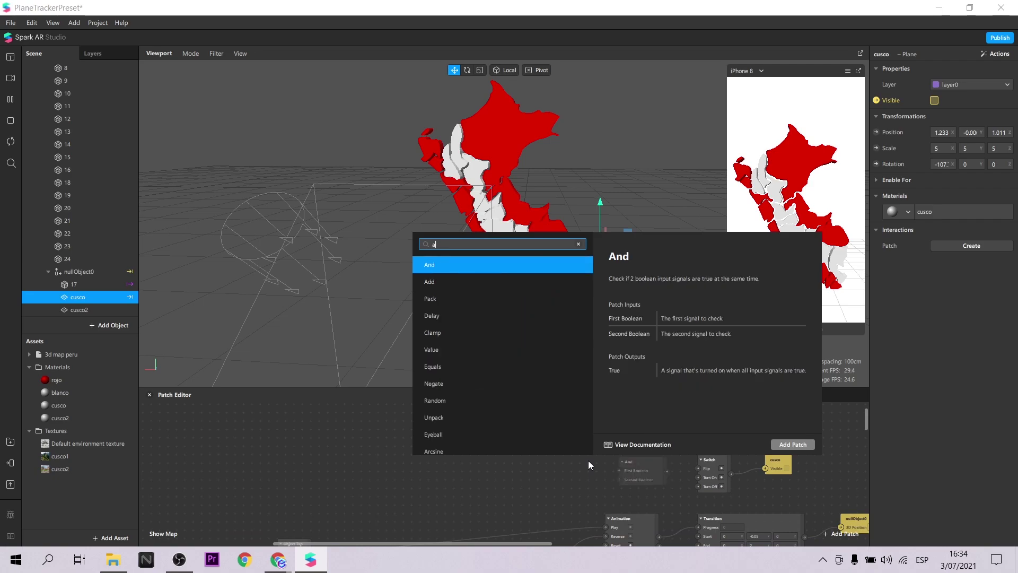
{"action": "type", "text": "anim"}
{"action": "left_click", "coordinate": [778, 445]}
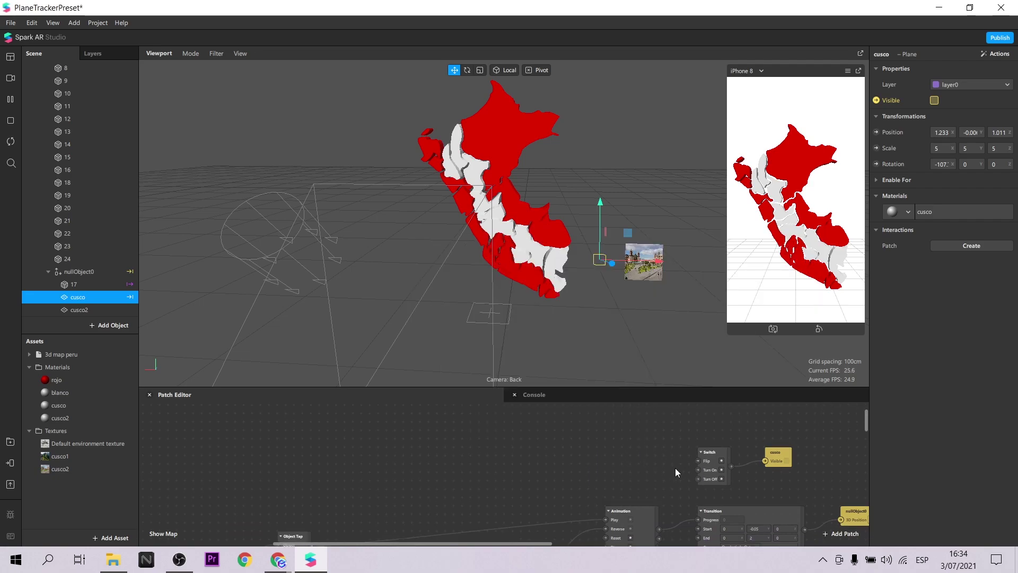
{"action": "scroll", "coordinate": [676, 468], "scroll_direction": "down", "scroll_amount": 3}
{"action": "left_click_drag", "start_coordinate": [687, 519], "coordinate": [641, 435]}
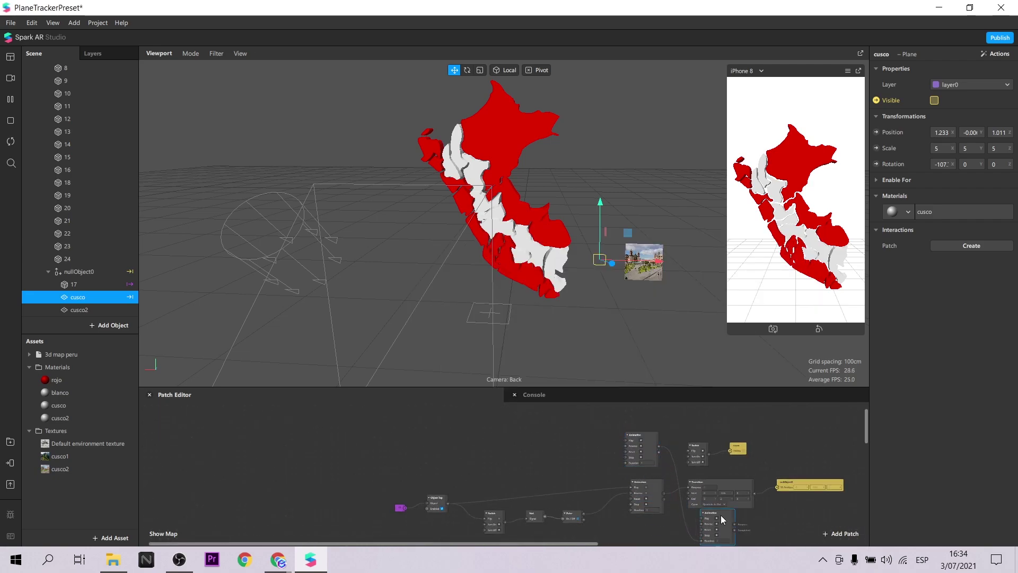
{"action": "scroll", "coordinate": [725, 454], "scroll_direction": "up", "scroll_amount": 3}
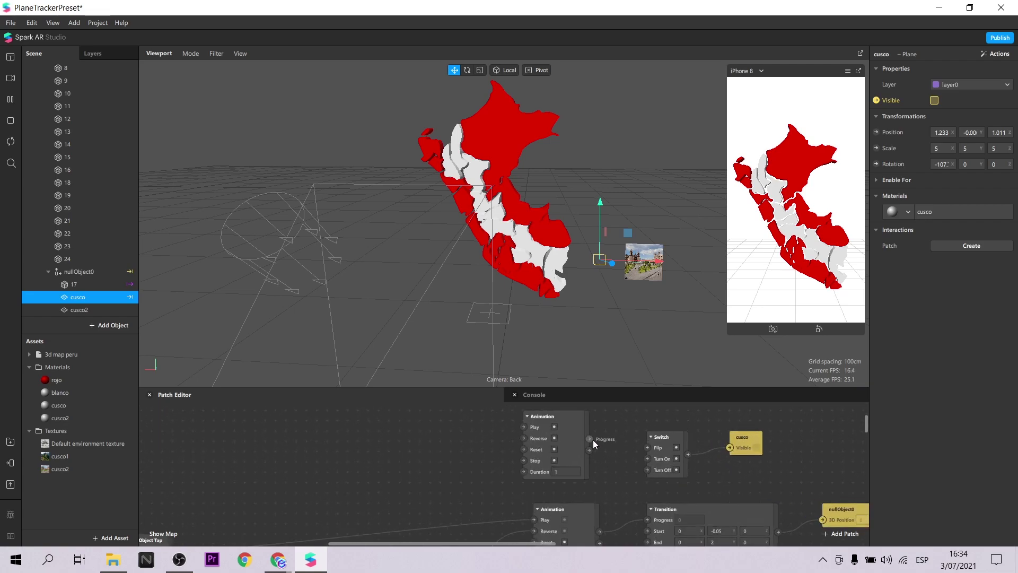
- Wire Animation Completed to Switch Flip and the map piece's Object Tap to Play
{"action": "left_click_drag", "start_coordinate": [647, 447], "coordinate": [661, 454]}
{"action": "left_click_drag", "start_coordinate": [589, 451], "coordinate": [648, 447]}
{"action": "scroll", "coordinate": [593, 464], "scroll_direction": "down", "scroll_amount": 3}
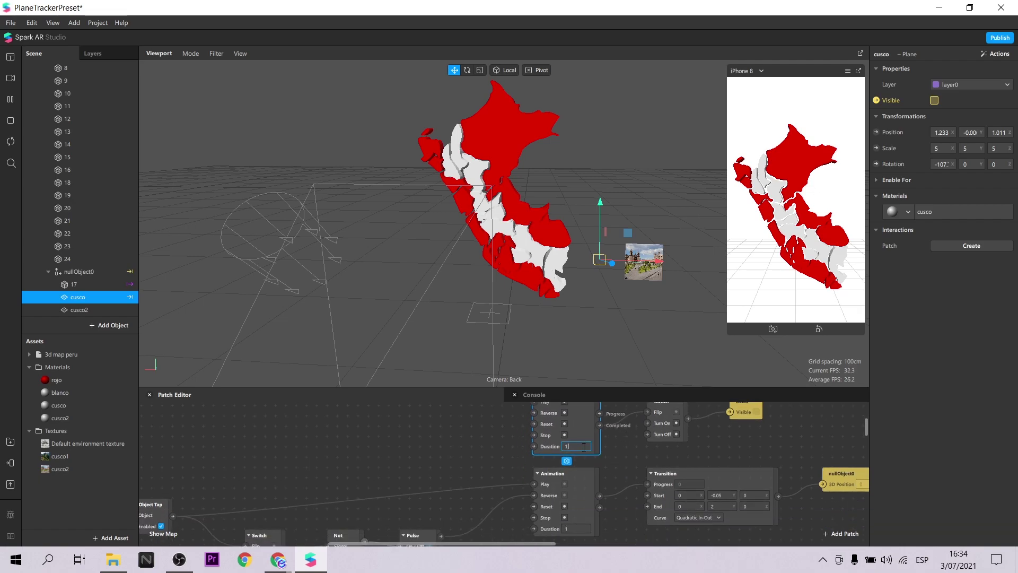
{"action": "scroll", "coordinate": [464, 466], "scroll_direction": "down", "scroll_amount": 3, "text": "ctrl"}
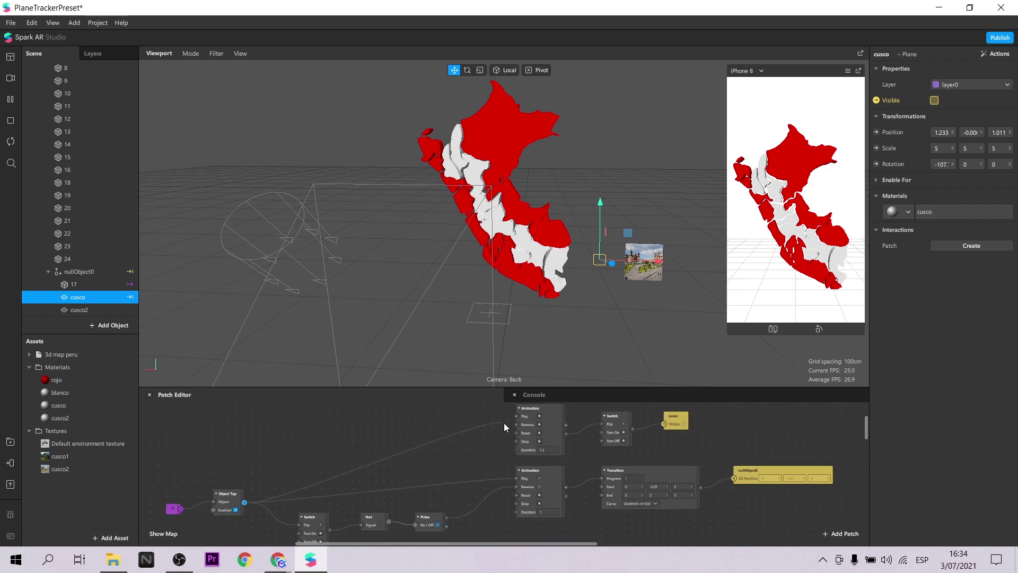
{"action": "left_click_drag", "start_coordinate": [518, 415], "coordinate": [517, 415]}
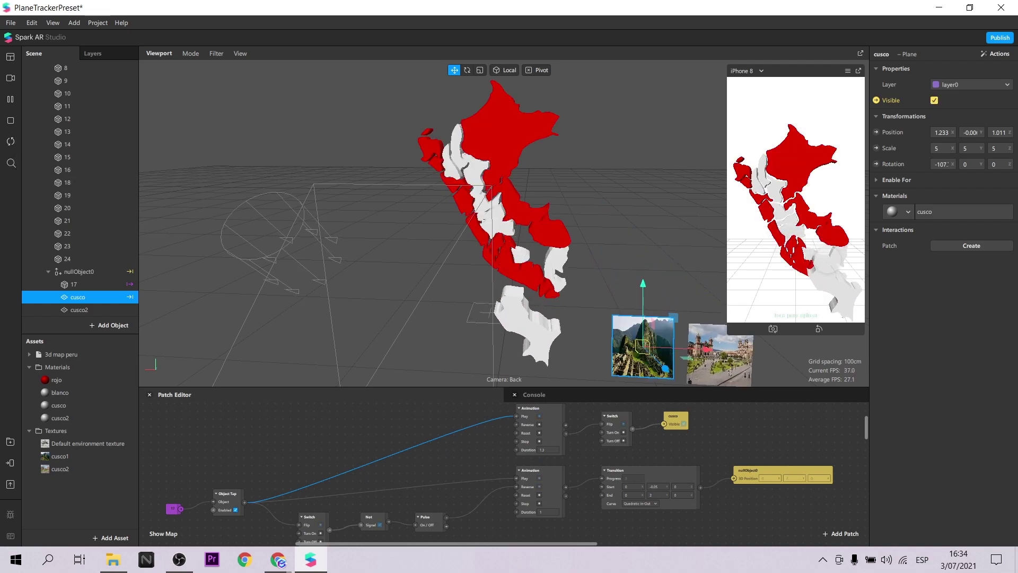
- Tap department 17 in the simulator to test raising and lowering it
{"action": "left_click", "coordinate": [837, 283]}
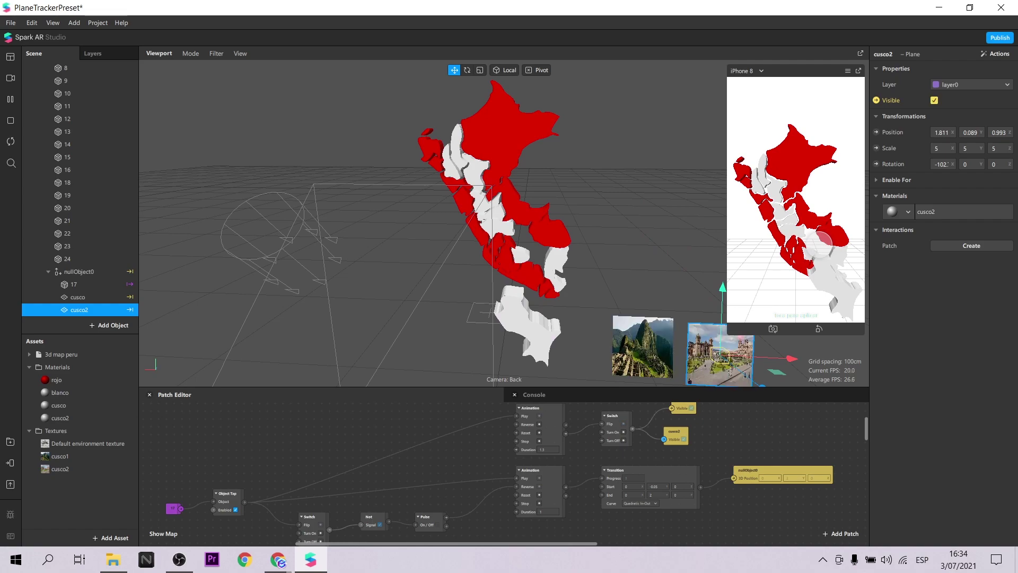
{"action": "left_click", "coordinate": [807, 281]}
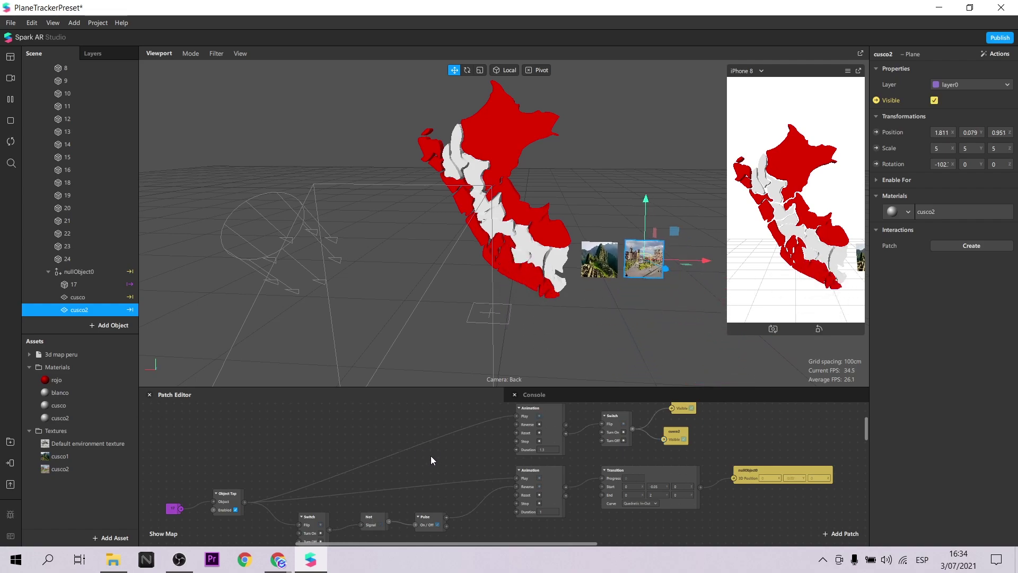
{"action": "scroll", "coordinate": [424, 472], "scroll_direction": "down", "scroll_amount": 1}
{"action": "scroll", "coordinate": [440, 443], "scroll_direction": "up", "scroll_amount": 1}
- Restart the preview, retest the photo reveal, and make the device preview smaller
{"action": "left_click", "coordinate": [10, 143]}
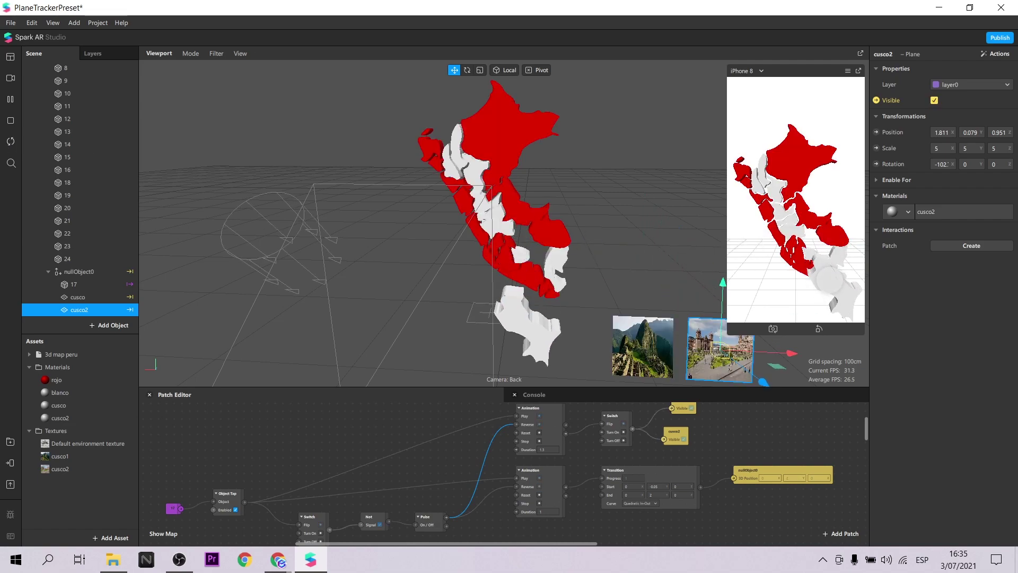
{"action": "left_click", "coordinate": [829, 278]}
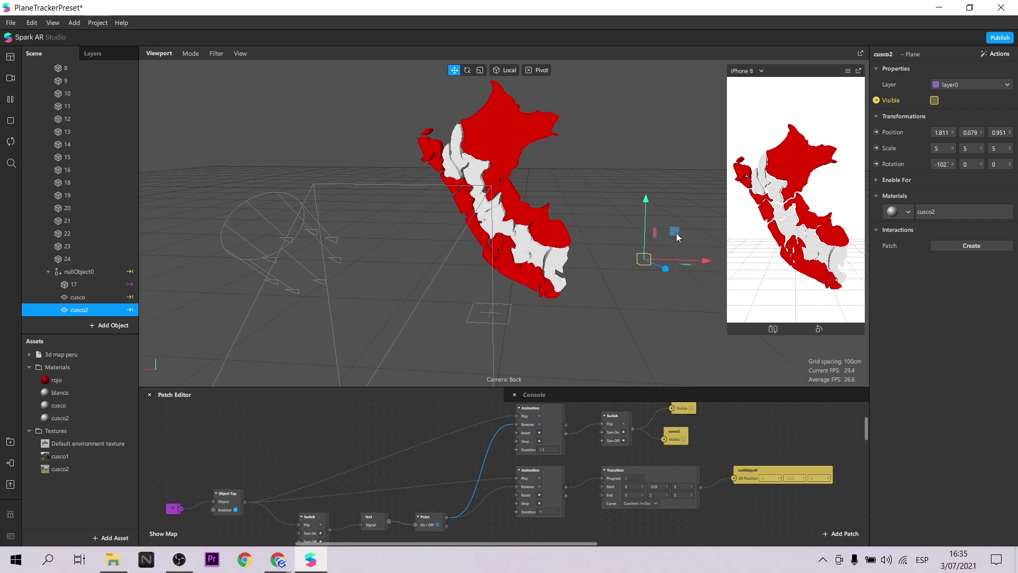
{"action": "left_click_drag", "start_coordinate": [724, 338], "coordinate": [623, 342]}
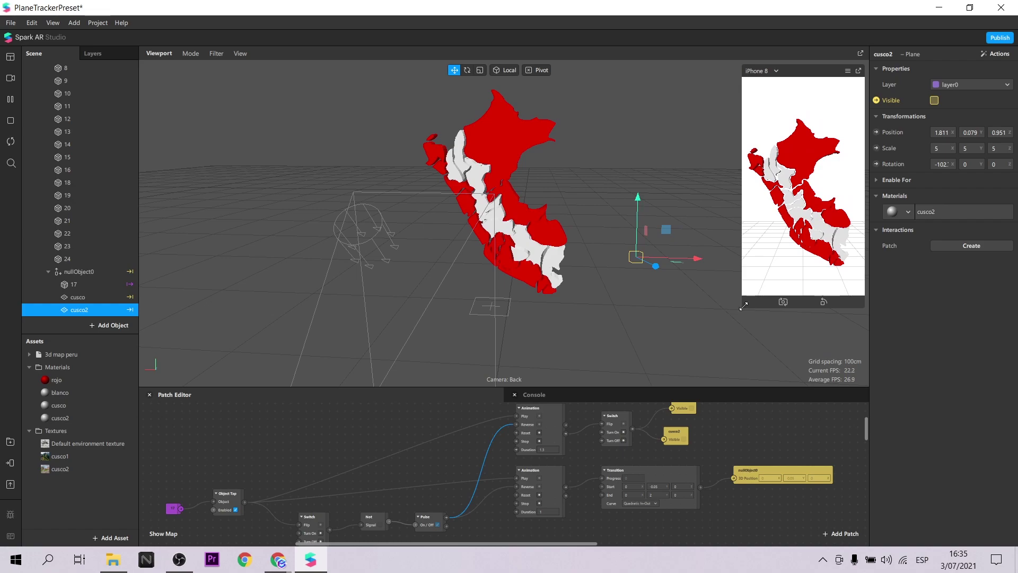
{"action": "scroll", "coordinate": [756, 433], "scroll_direction": "down", "scroll_amount": 3}
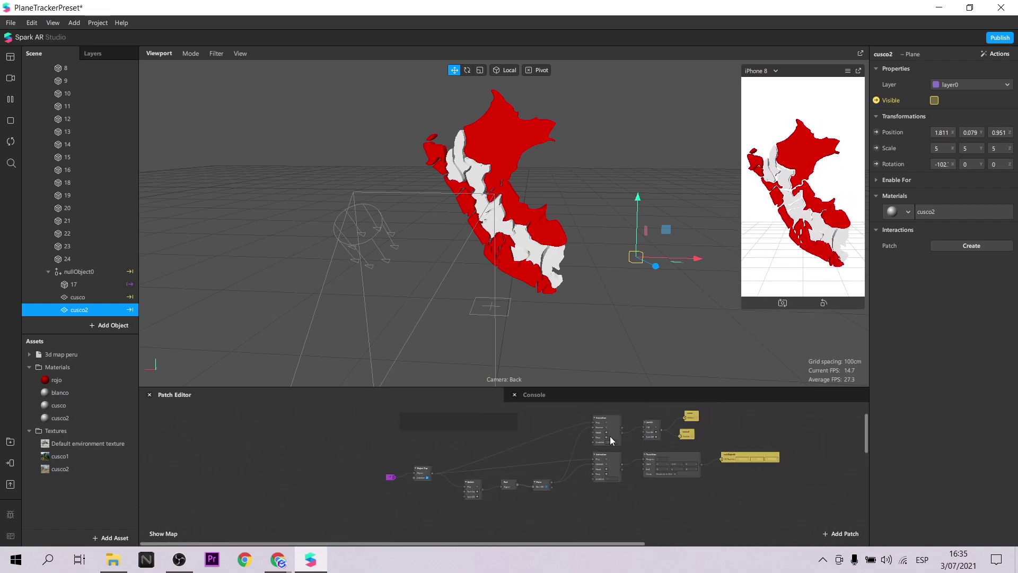
- Frame all the Cusco patches in a green comment box
{"action": "mouse_move", "coordinate": [364, 420]}
{"action": "left_mouse_down"}
{"action": "mouse_move", "coordinate": [677, 475]}
{"action": "mouse_move", "coordinate": [694, 490]}
{"action": "left_mouse_up"}
{"action": "right_click", "coordinate": [742, 464]}
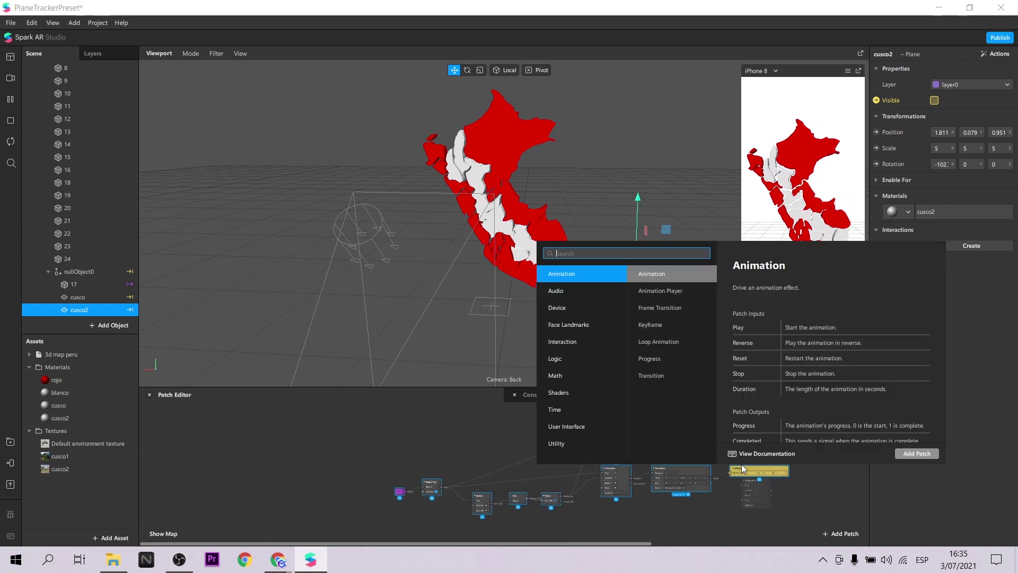
{"action": "left_click", "coordinate": [708, 498]}
{"action": "right_click", "coordinate": [622, 434]}
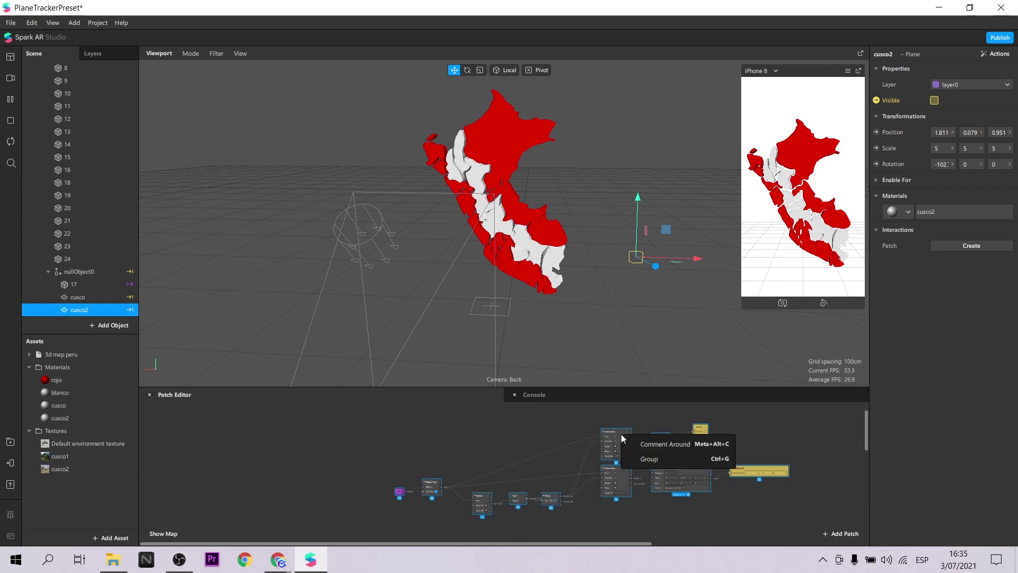
{"action": "left_click", "coordinate": [674, 445]}
{"action": "type", "text": "cusco"}
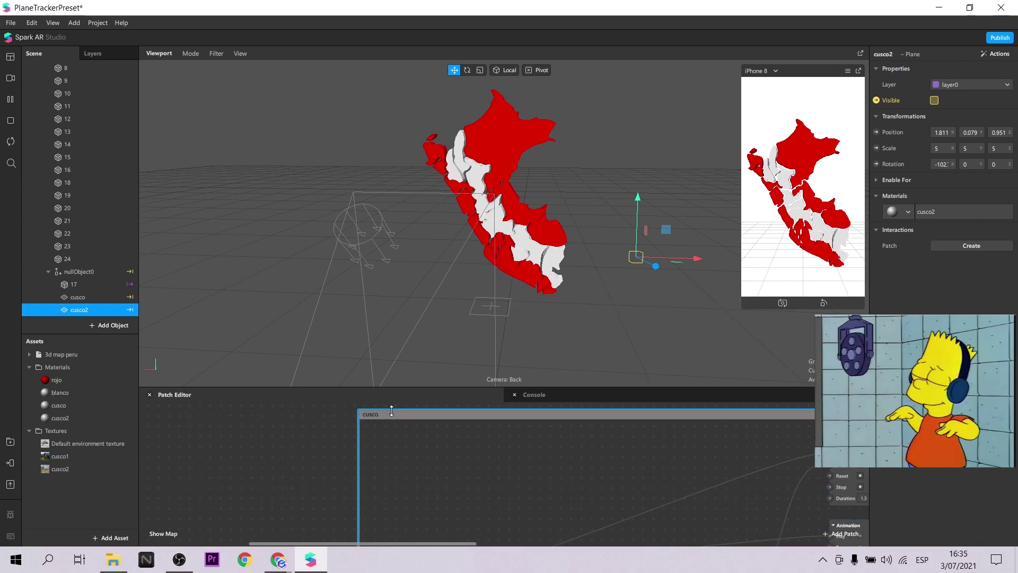
{"action": "right_click", "coordinate": [405, 420]}
{"action": "left_click", "coordinate": [461, 440]}
{"action": "scroll", "coordinate": [510, 466], "scroll_direction": "down", "scroll_amount": 3}
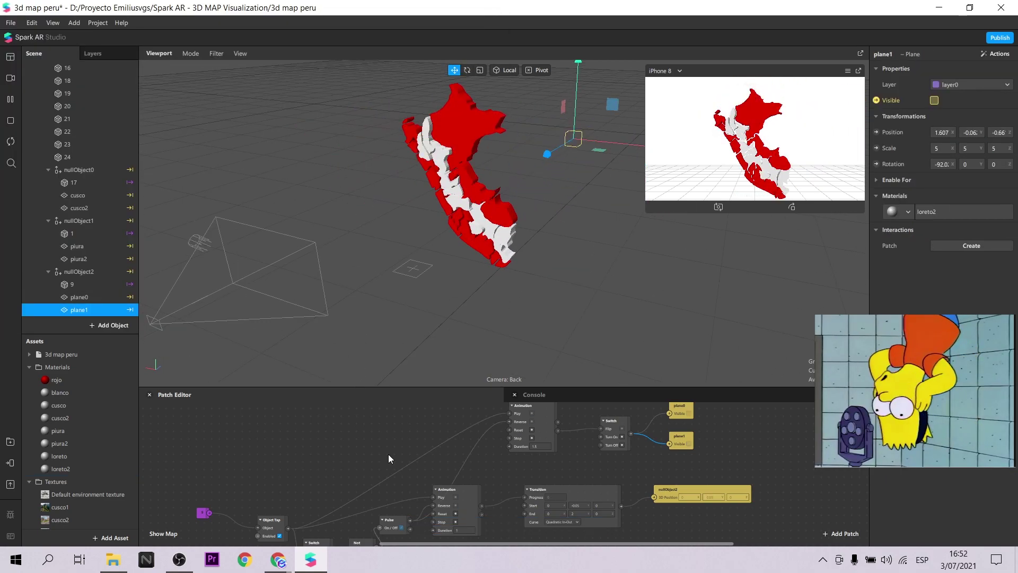
- Rename plane1 to loreto2 and bring up the Test on Device options
{"action": "double_click", "coordinate": [97, 310]}
{"action": "type", "text": "loreto2"}
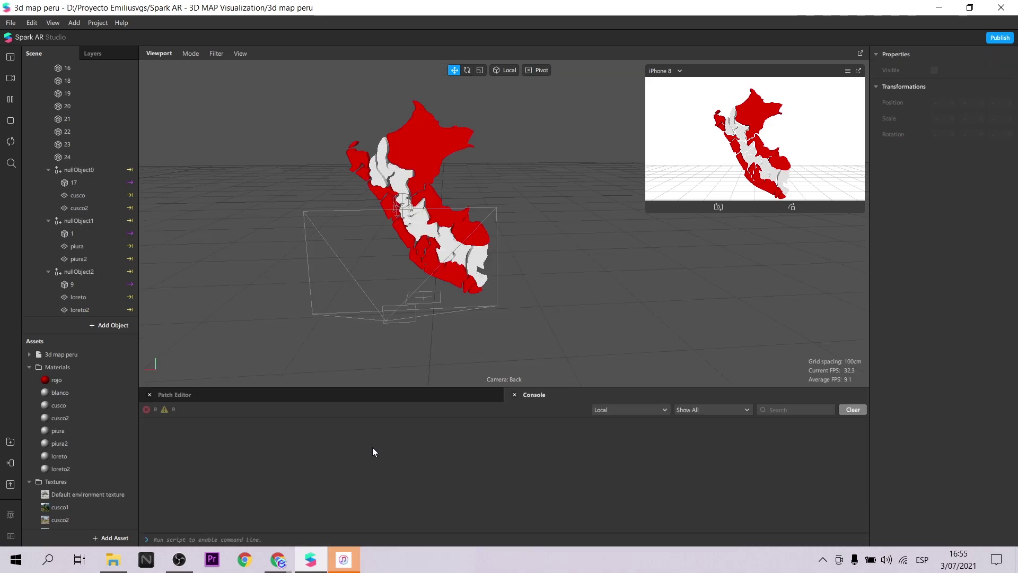
{"action": "left_click", "coordinate": [335, 396]}
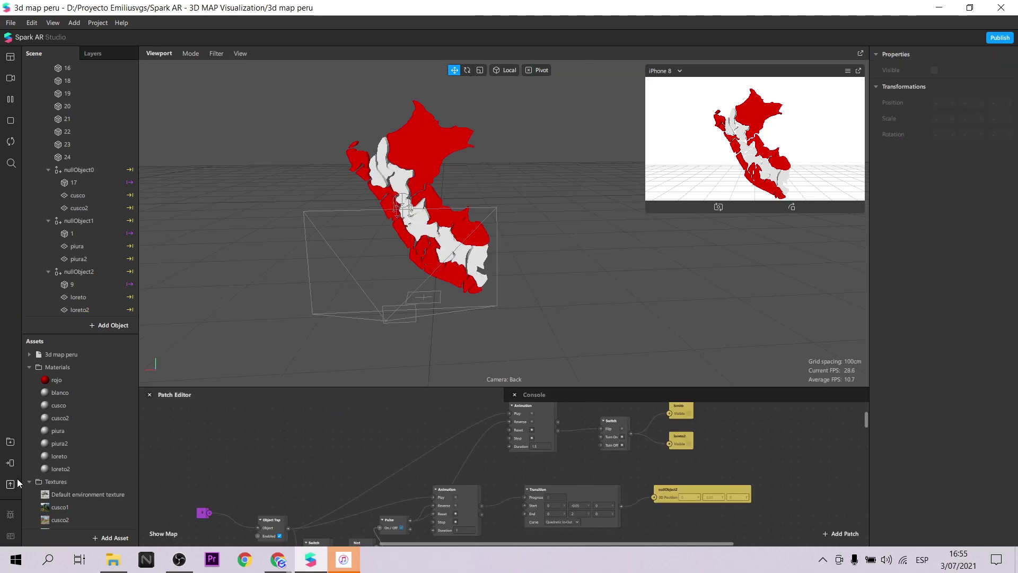
{"action": "left_click", "coordinate": [11, 463]}
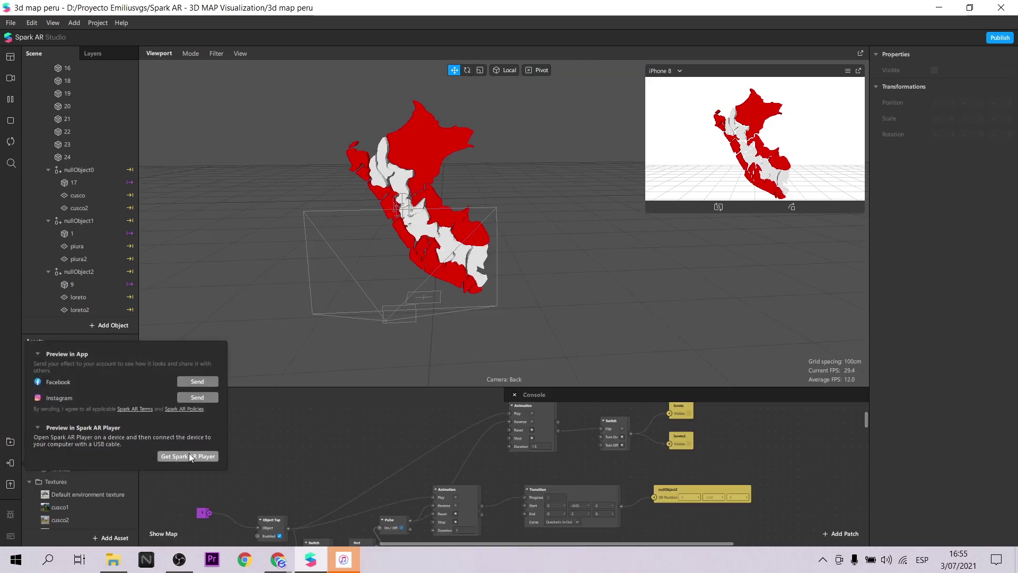